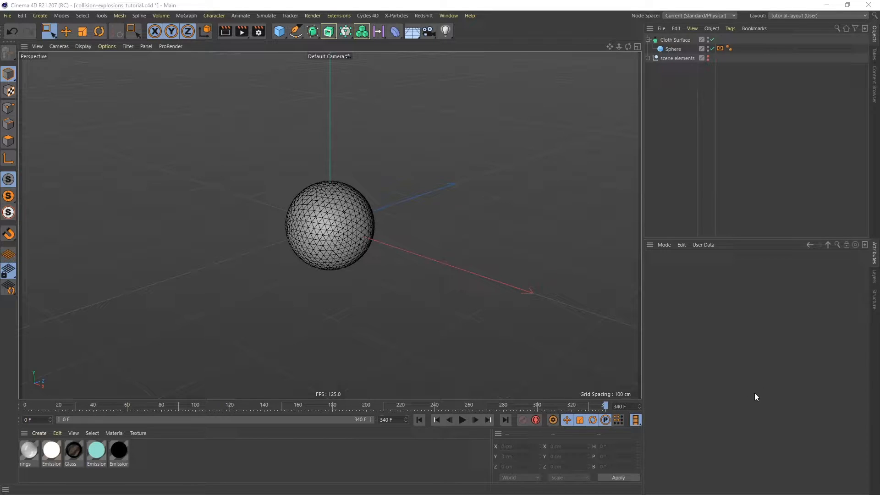
# - Examine the sphere's object properties and play its rotation animation, ending on the last frame
pyautogui.click(304, 407)
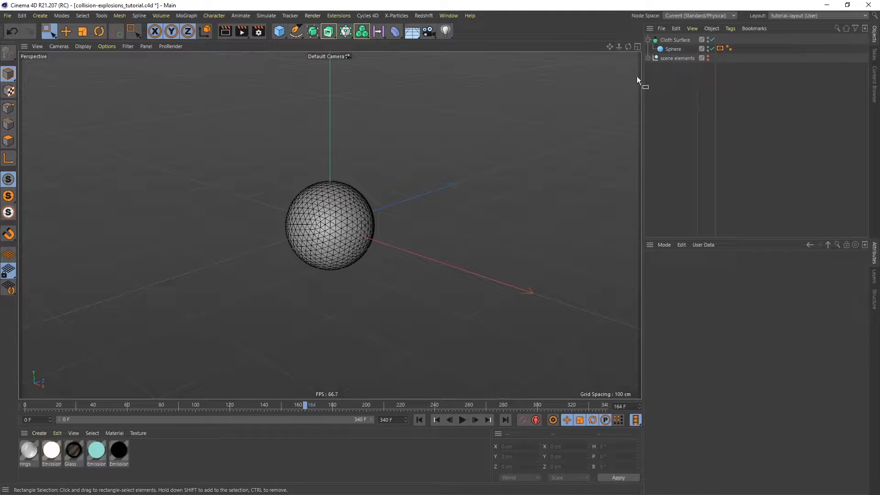
pyautogui.click(673, 50)
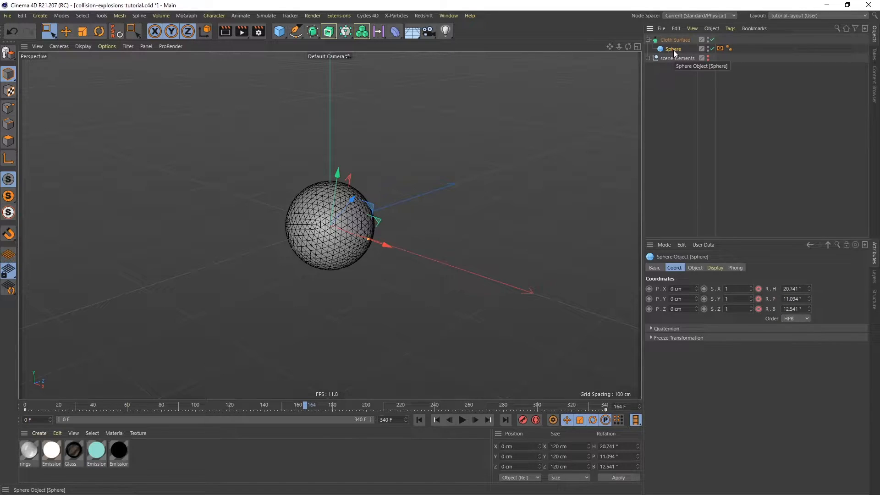
pyautogui.click(697, 268)
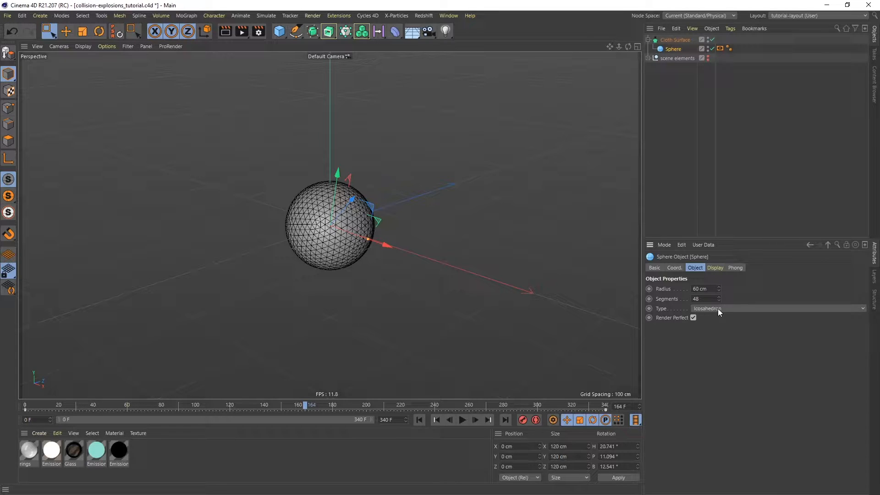
pyautogui.click(674, 268)
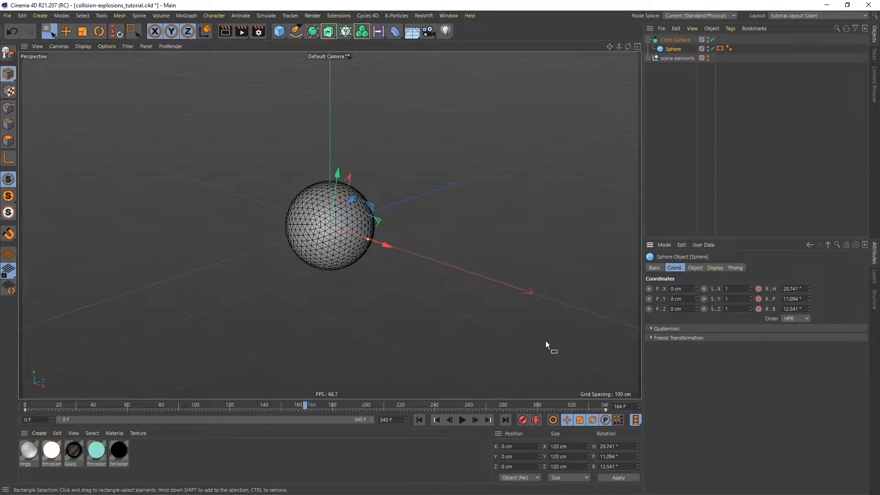
pyautogui.click(418, 419)
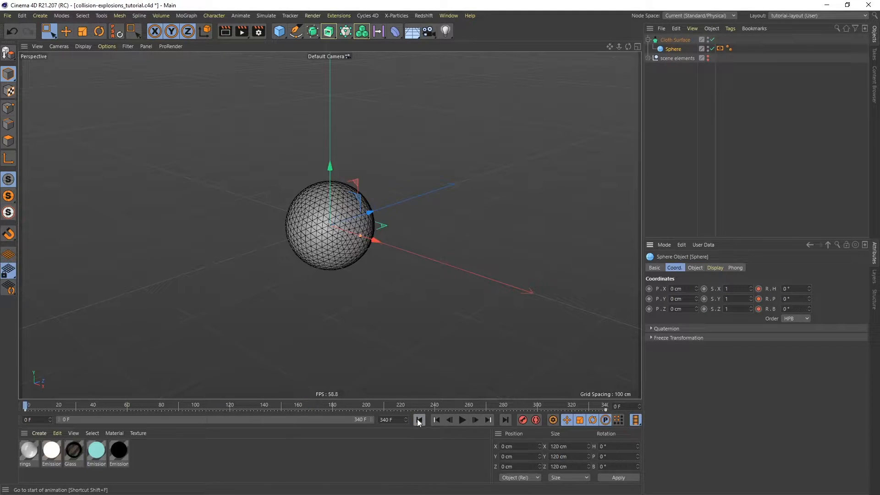
pyautogui.click(460, 420)
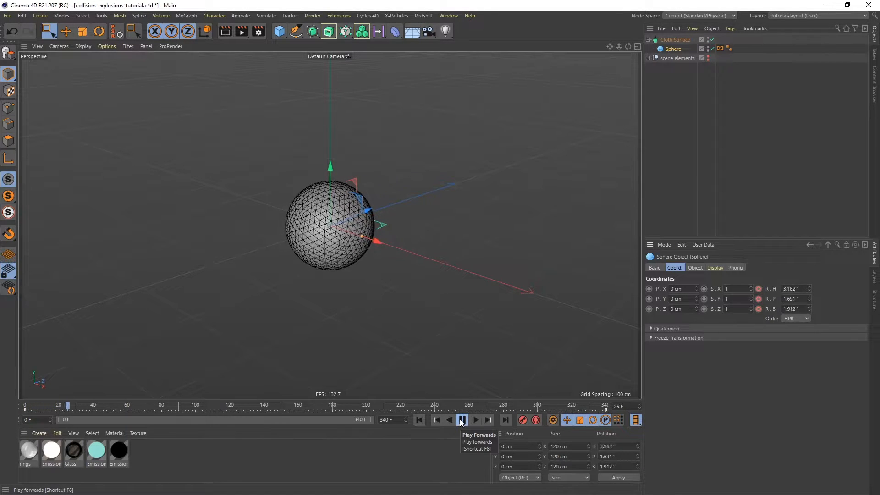
pyautogui.click(462, 420)
pyautogui.click(505, 420)
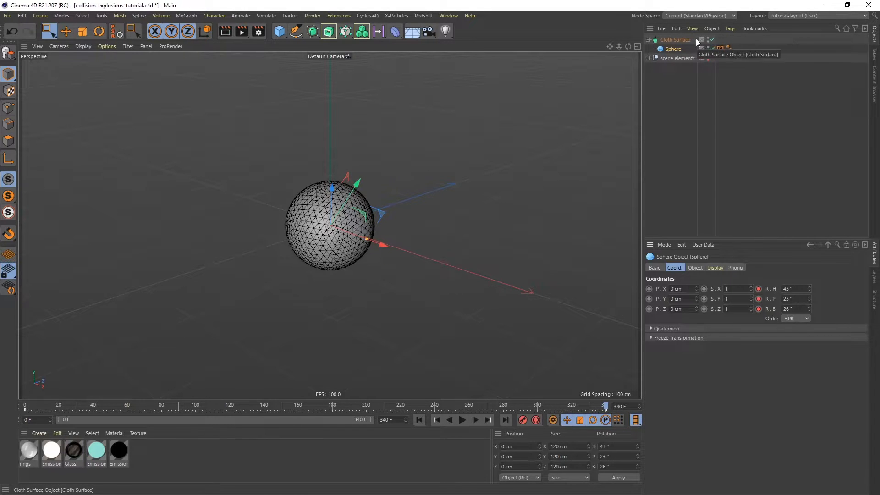
# - Review the Cloth Surface settings and enable the Lines shading mode with Wireframe style in the sphere's Display tag
pyautogui.click(684, 43)
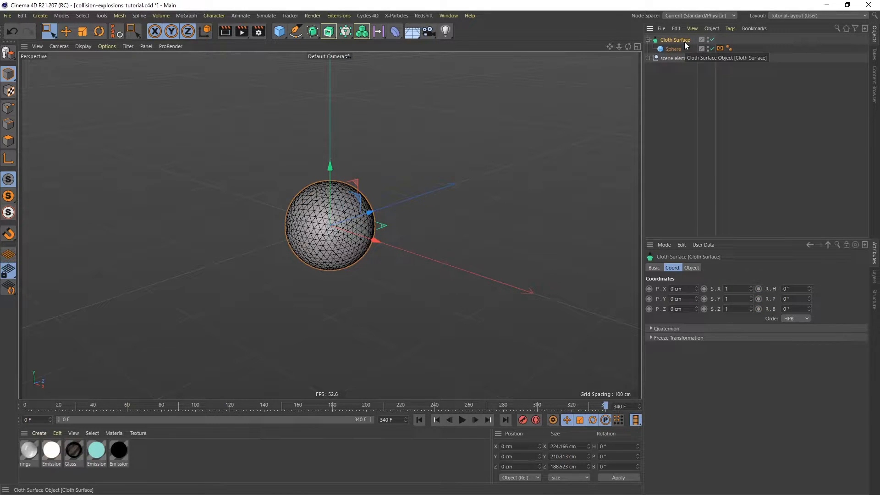
pyautogui.click(691, 268)
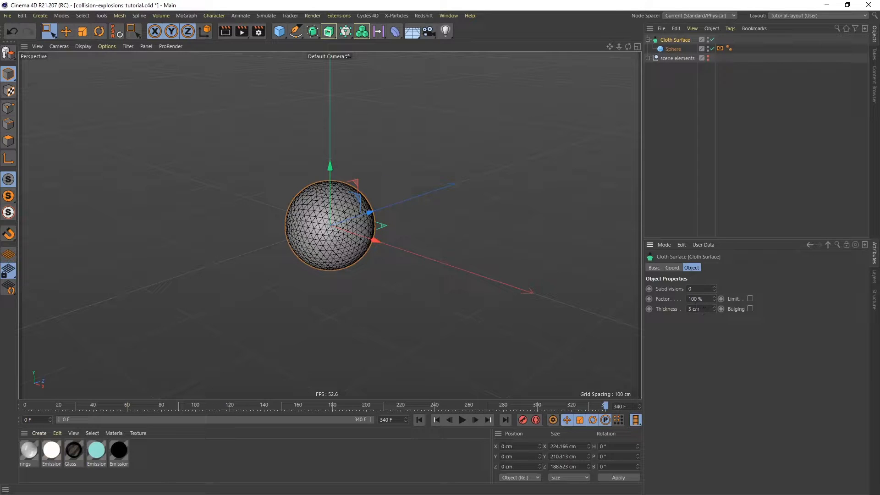
pyautogui.click(720, 49)
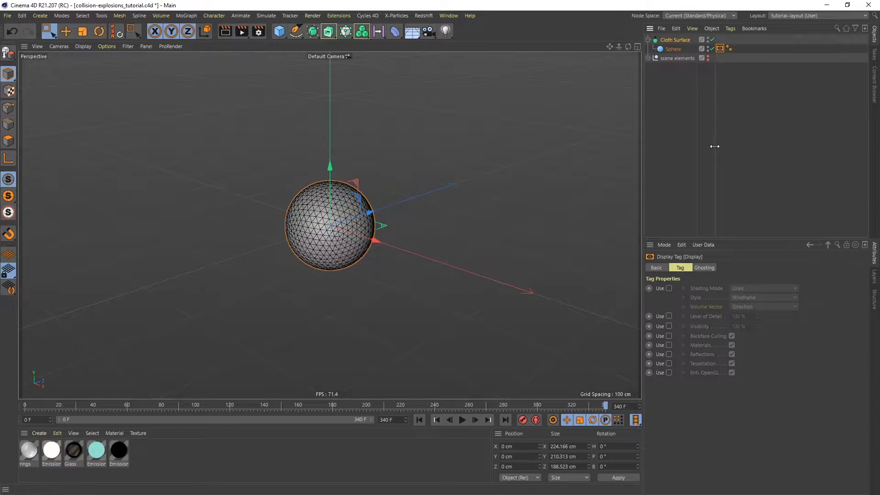
pyautogui.click(669, 288)
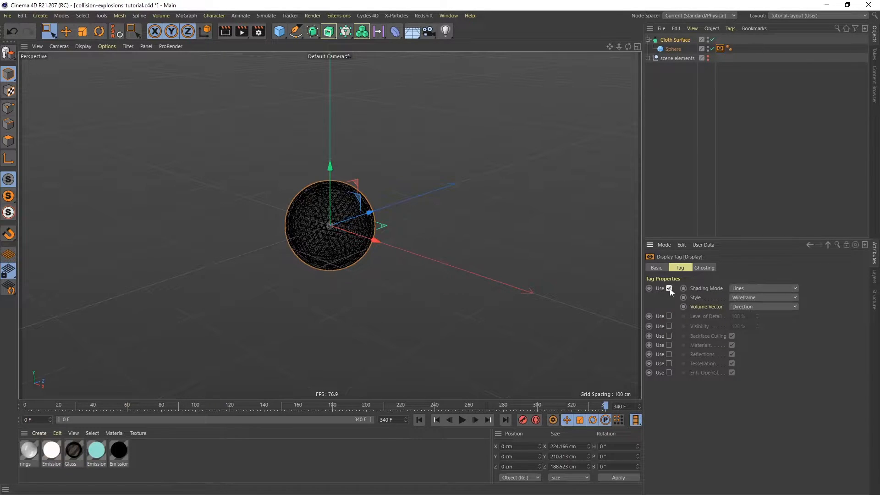
pyautogui.scroll(10, 339, 233)
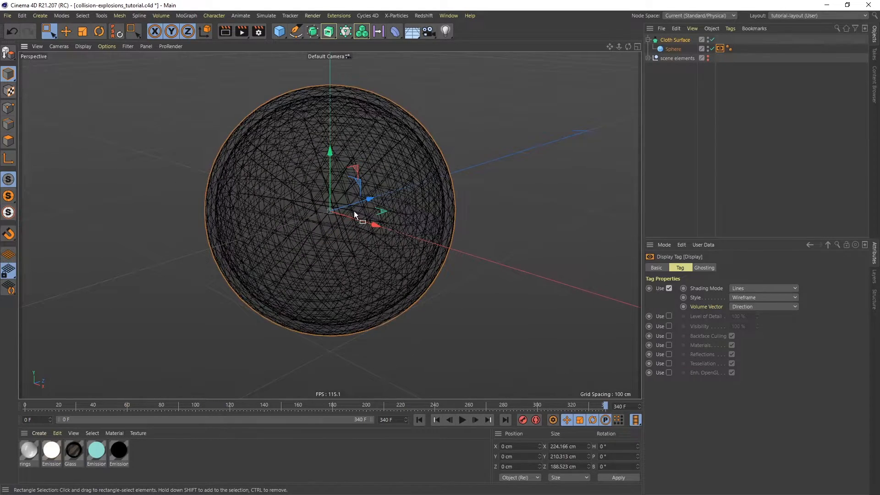
pyautogui.keyDown('alt'); pyautogui.moveTo(353, 211); pyautogui.dragTo(359, 226, button='middle'); pyautogui.keyUp('alt')
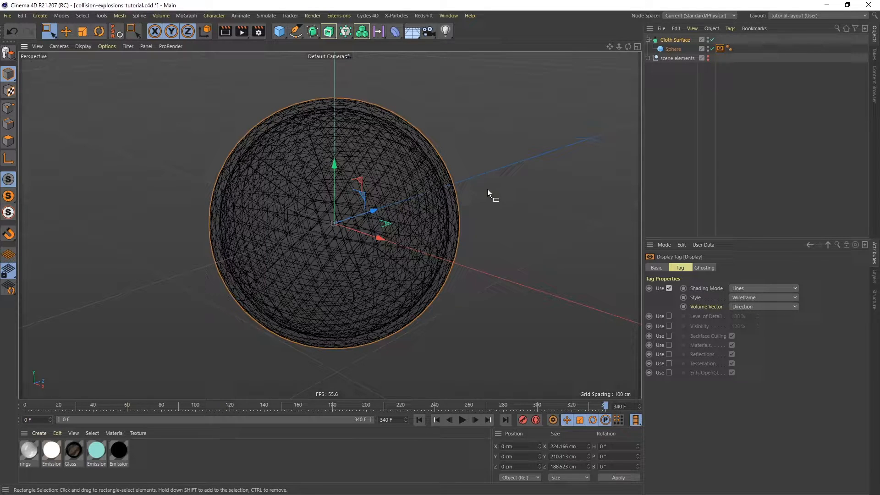
# - Hide the Cloth Surface and add an X-Particles system with an emitter to the scene
pyautogui.click(708, 38)
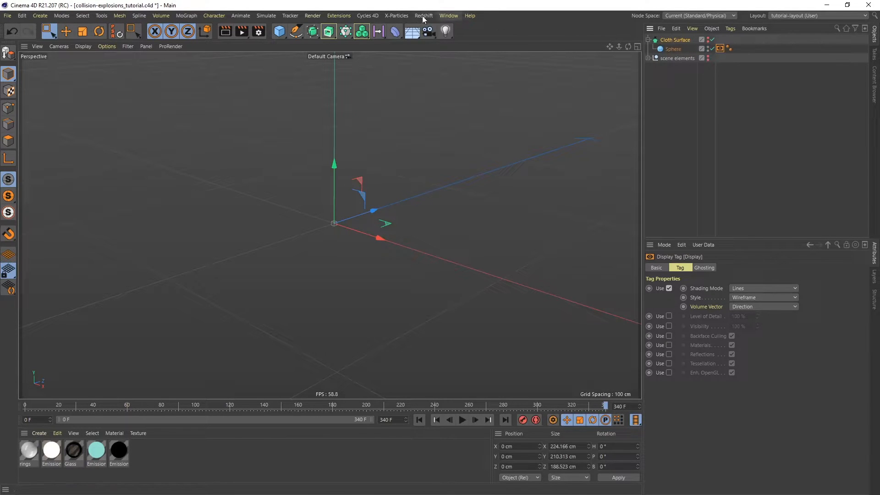
pyautogui.click(397, 16)
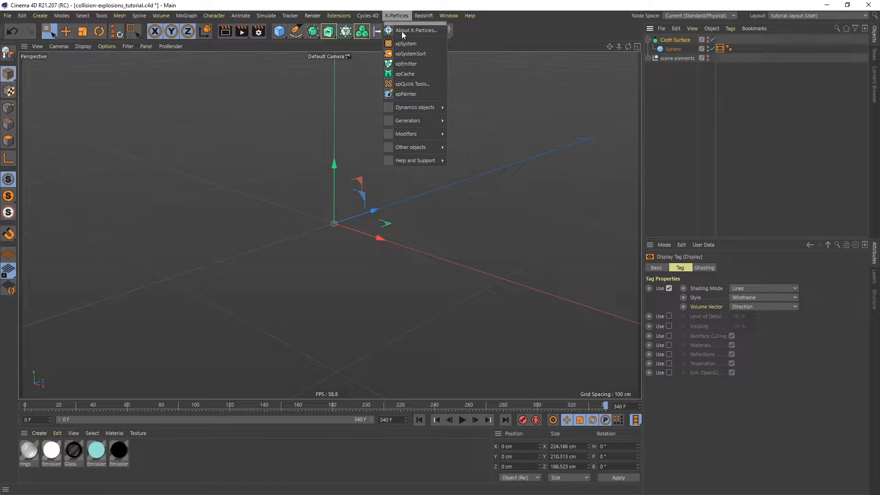
pyautogui.click(414, 42)
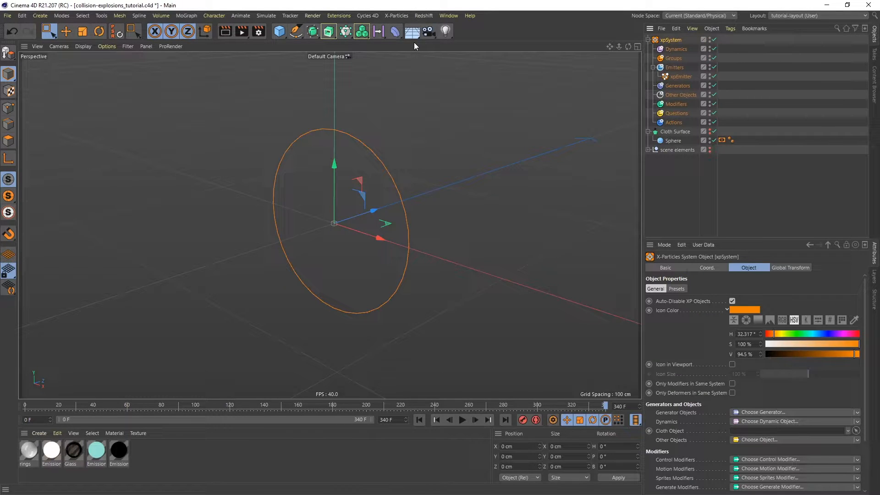
# - Set the xpEmitter's horizontal and vertical radius to 1 cm and preview the particle emission
pyautogui.click(680, 77)
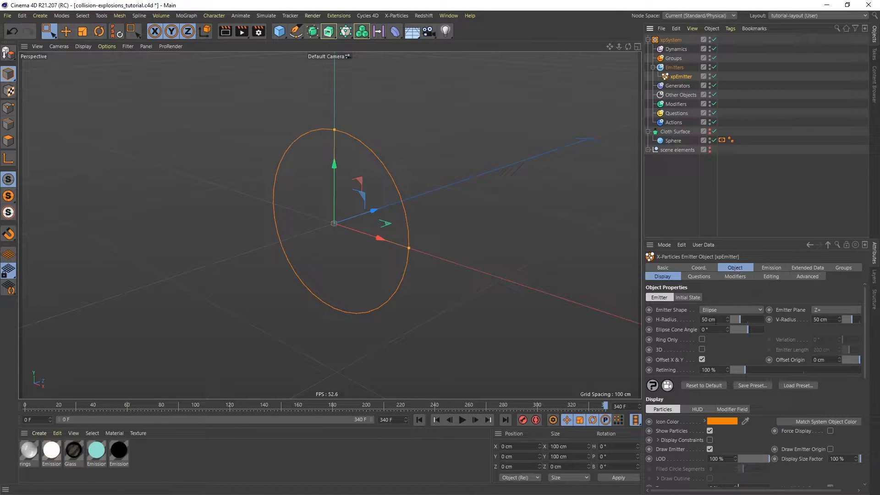
pyautogui.click(719, 321)
pyautogui.write('1')
pyautogui.press('Tab')
pyautogui.write('1')
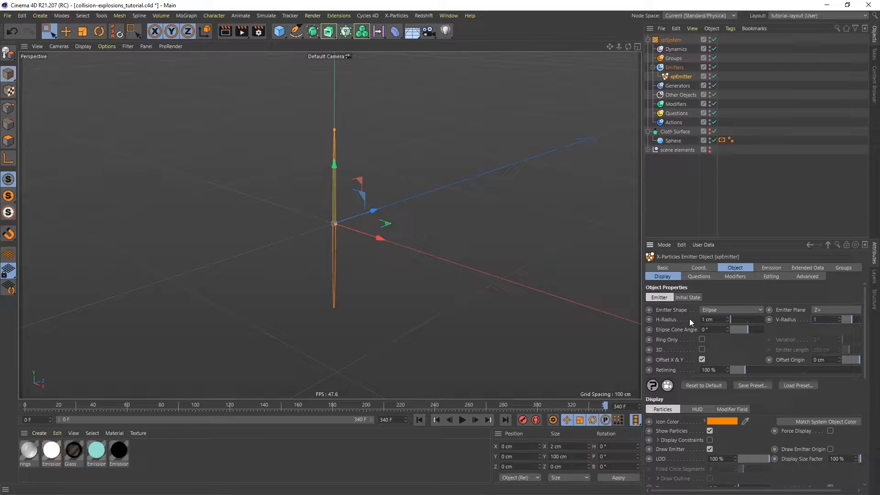
pyautogui.press('Return')
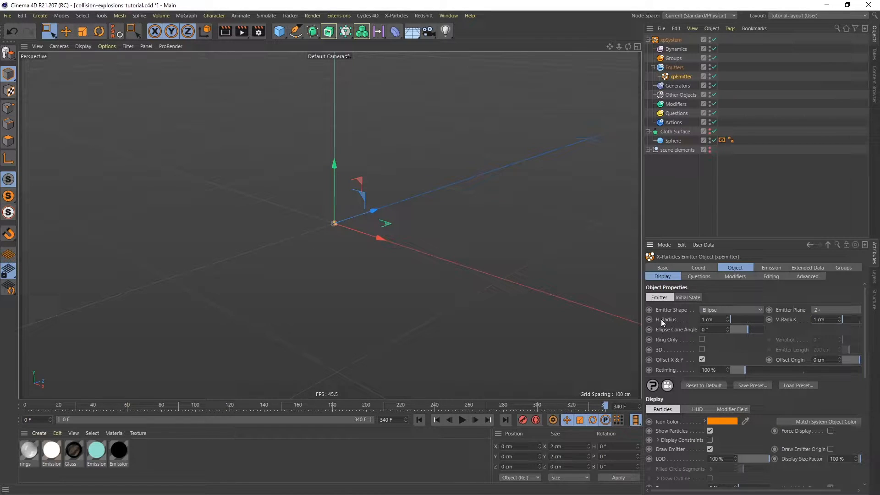
pyautogui.click(463, 420)
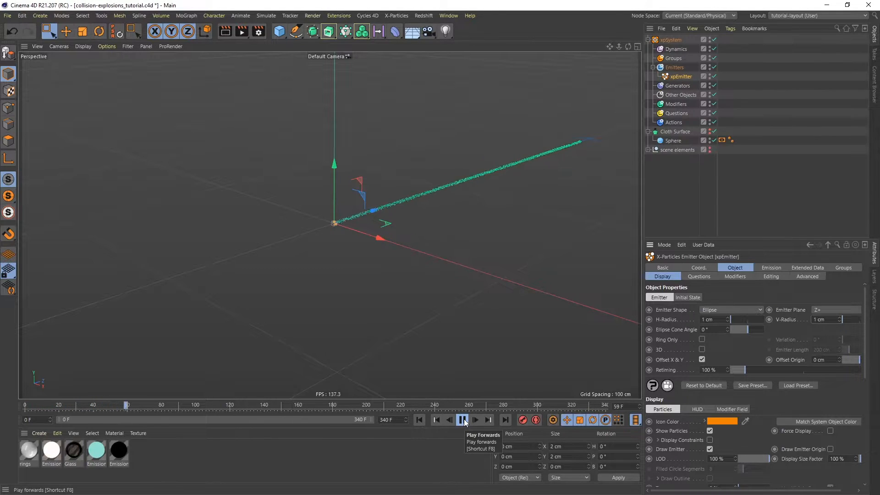
pyautogui.click(462, 420)
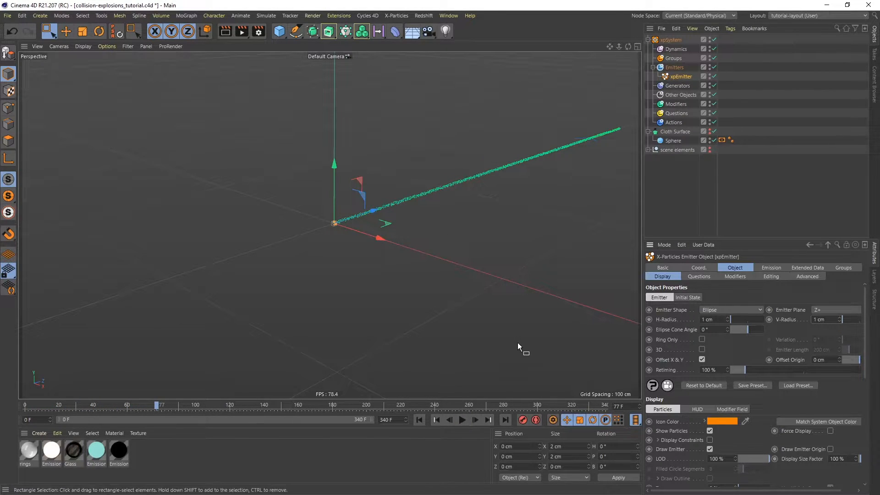
# - Restrict the emitter to Ring Only and replay the emission from the first frame
pyautogui.click(701, 340)
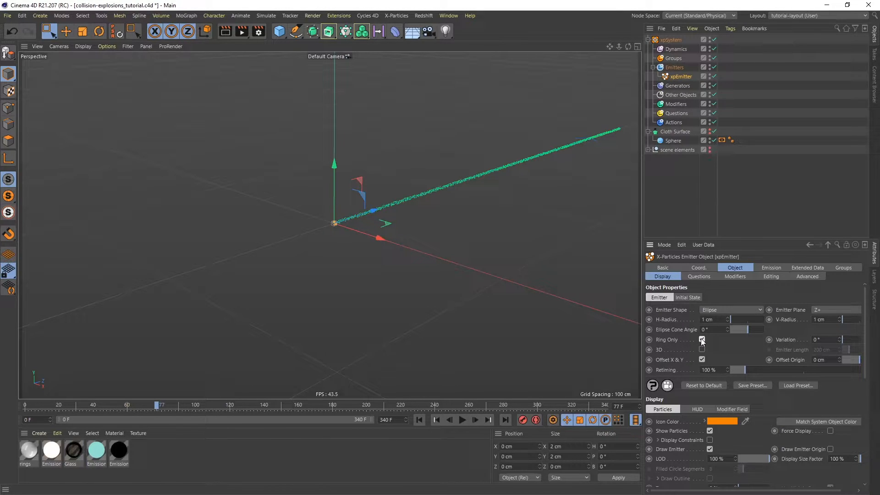
pyautogui.click(418, 420)
pyautogui.click(462, 420)
pyautogui.click(461, 419)
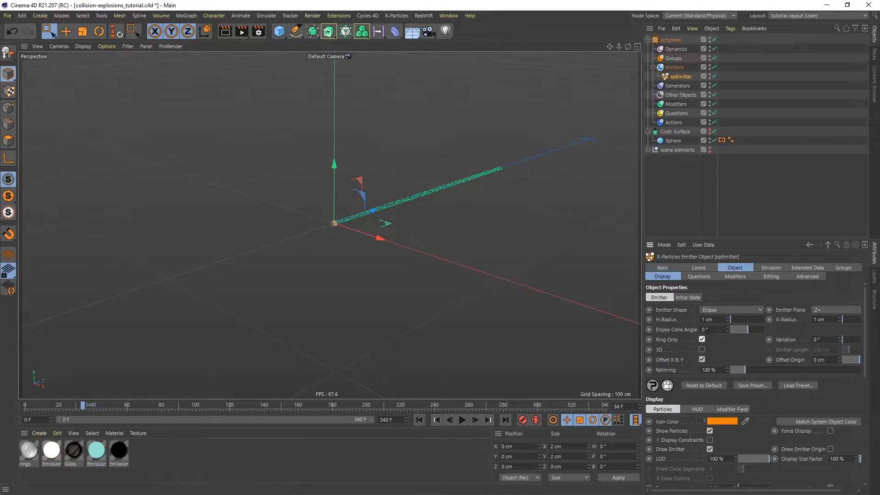
# - Set the emitter's ellipse cone angle to 90° and play the animation from the start to check the particle spread
pyautogui.moveTo(747, 329); pyautogui.dragTo(783, 329)
pyautogui.click(419, 420)
pyautogui.click(462, 420)
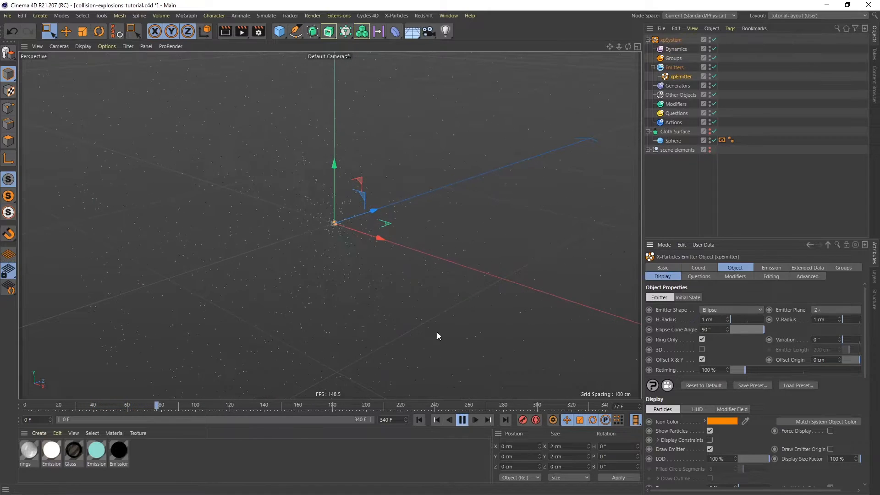
pyautogui.keyDown('alt'); pyautogui.moveTo(368, 172); pyautogui.dragTo(337, 307); pyautogui.keyUp('alt')
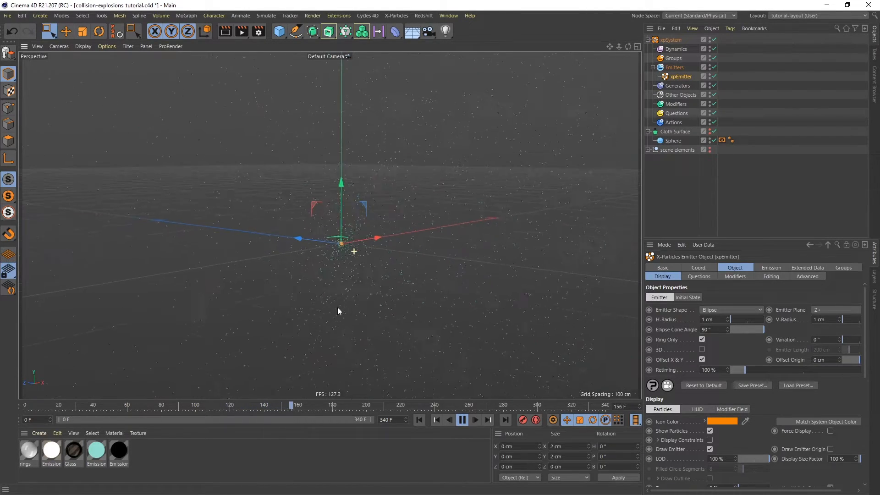
pyautogui.click(462, 420)
# - Change the emitter's emission mode from Rate to Pulse and preview the pulsed rings from the first frame
pyautogui.click(771, 268)
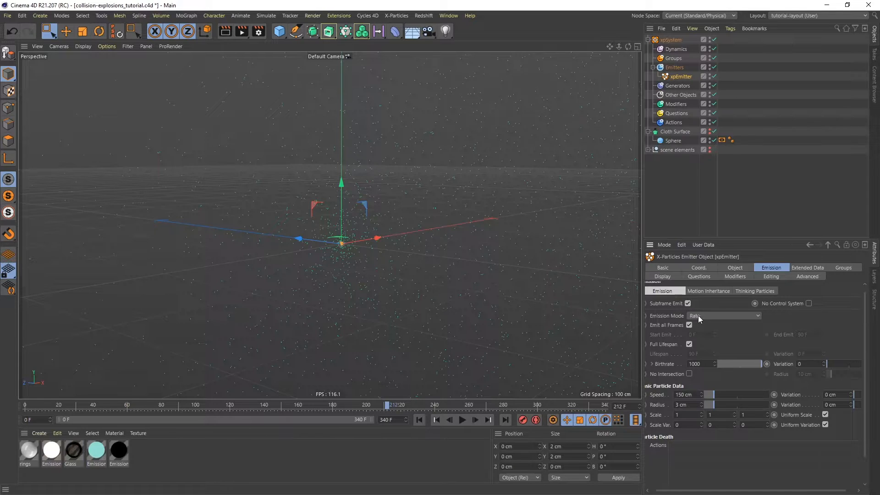
pyautogui.click(710, 316)
pyautogui.click(702, 335)
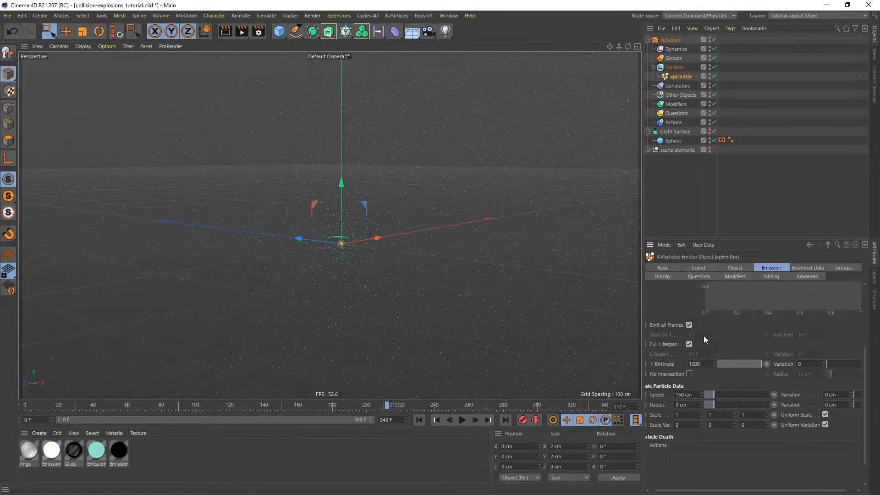
pyautogui.moveTo(862, 374); pyautogui.dragTo(862, 309)
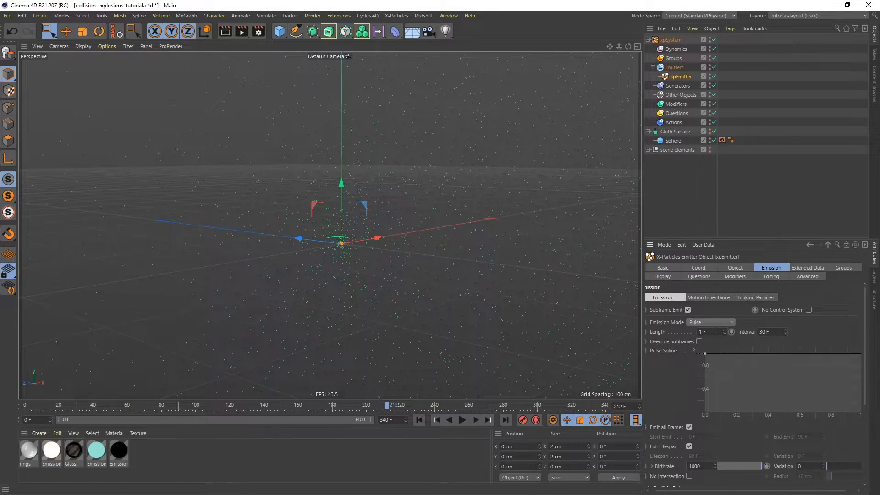
pyautogui.click(418, 419)
pyautogui.click(462, 420)
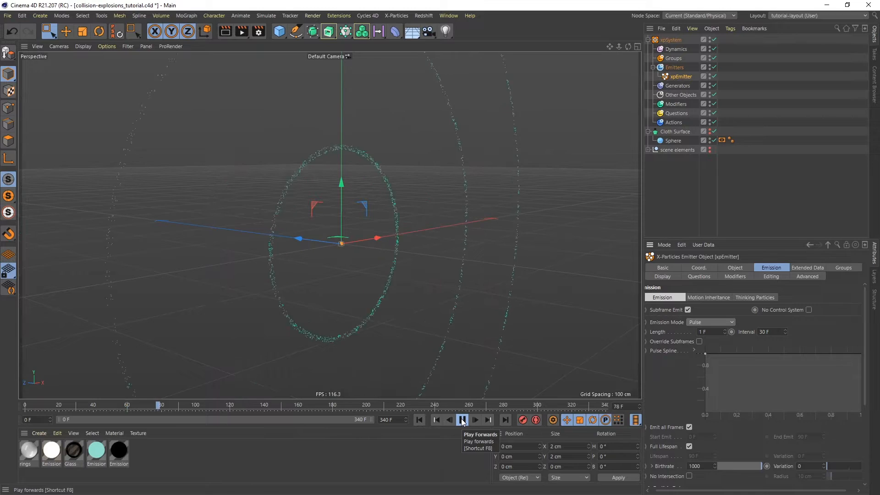
pyautogui.click(462, 420)
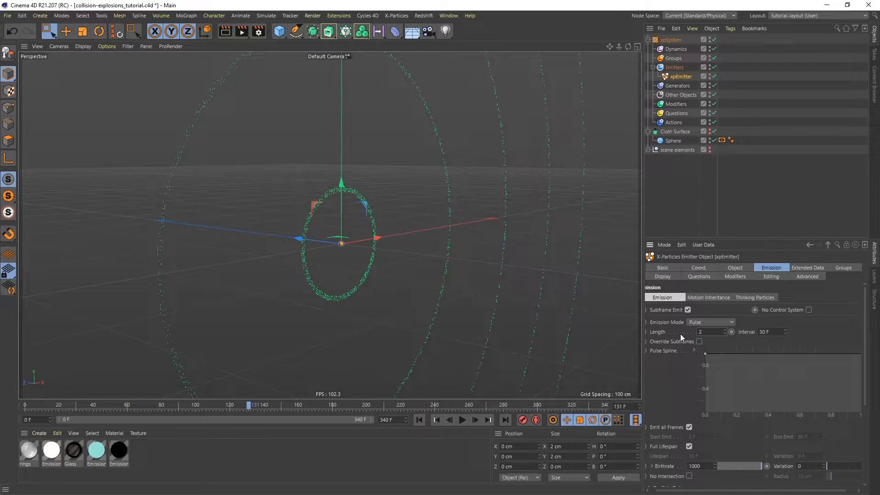
# - Set the pulse length to 2 F and the interval to 45 F, and replay the emission
pyautogui.click(759, 332)
pyautogui.write('45')
pyautogui.press('Return')
pyautogui.click(421, 419)
pyautogui.click(462, 420)
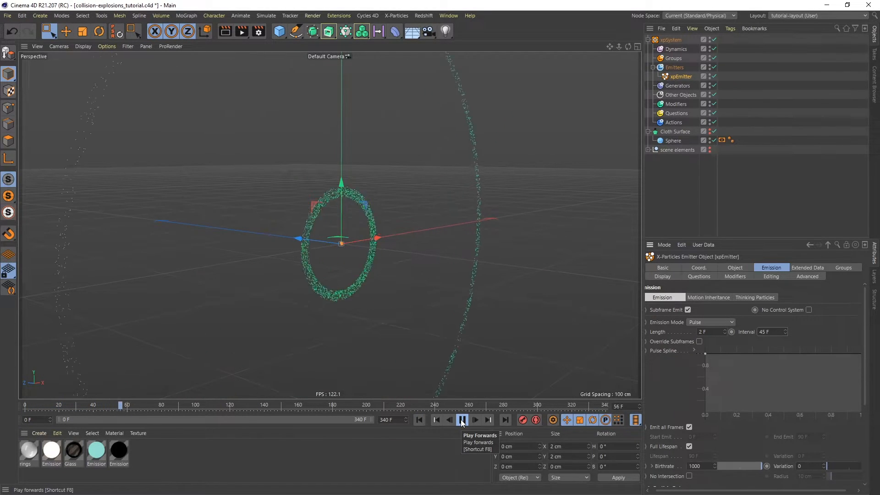
pyautogui.click(461, 420)
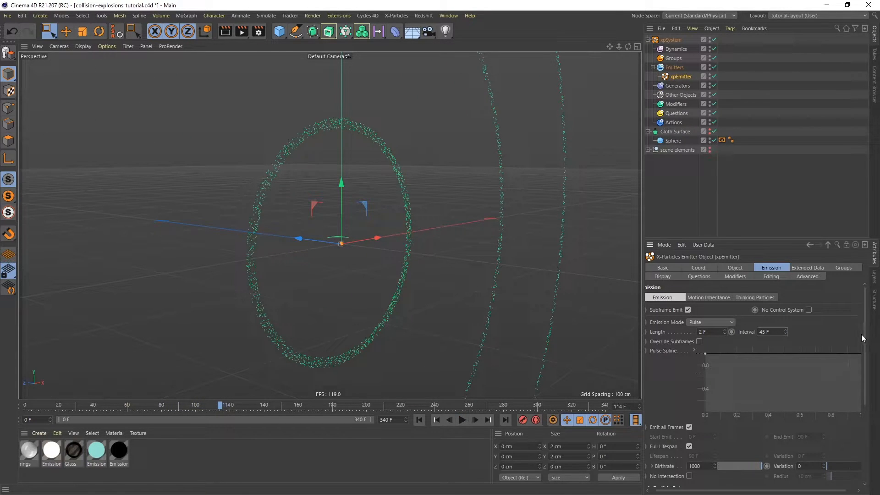
# - Turn off Full Lifespan, set the particle lifespan to 74 F and the birthrate to 100, and replay from the start
pyautogui.scroll(-3, 863, 334)
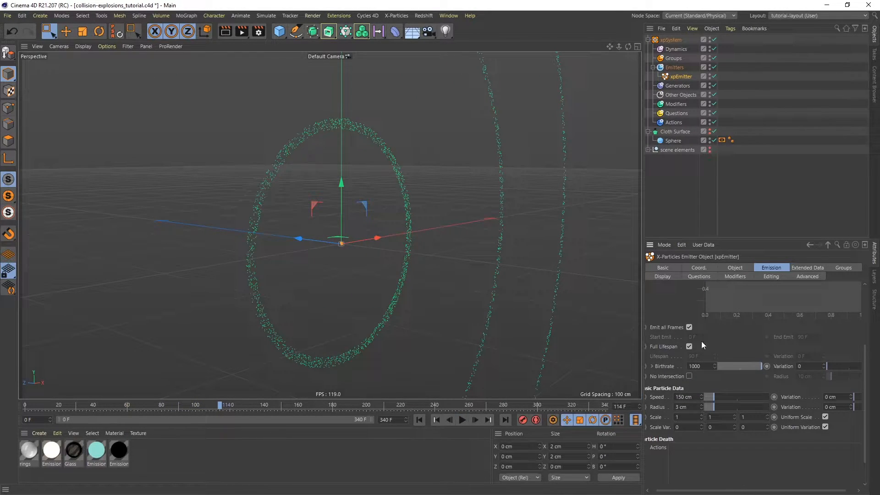
pyautogui.click(688, 347)
pyautogui.press('Return')
pyautogui.write('100')
pyautogui.press('Return')
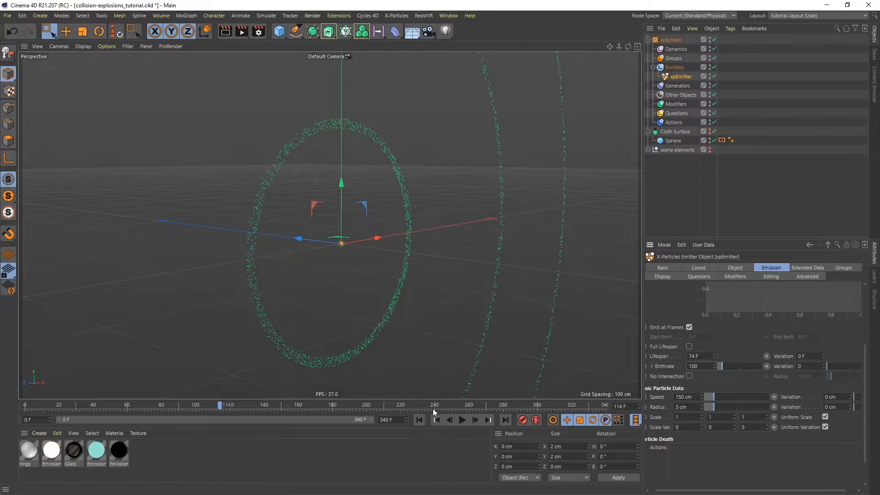
pyautogui.click(420, 420)
pyautogui.click(461, 419)
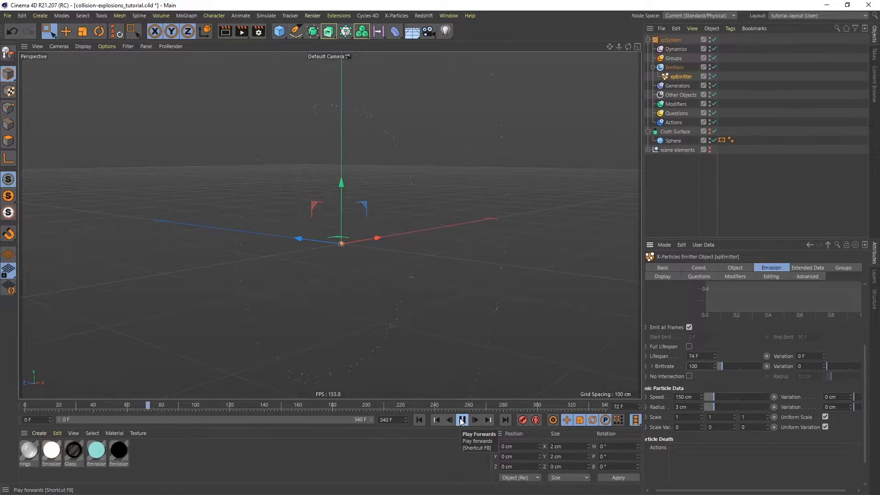
# - Set the emitter's particle speed to 35 cm with a variation of 10 cm, and replay the emission from the start
pyautogui.click(462, 420)
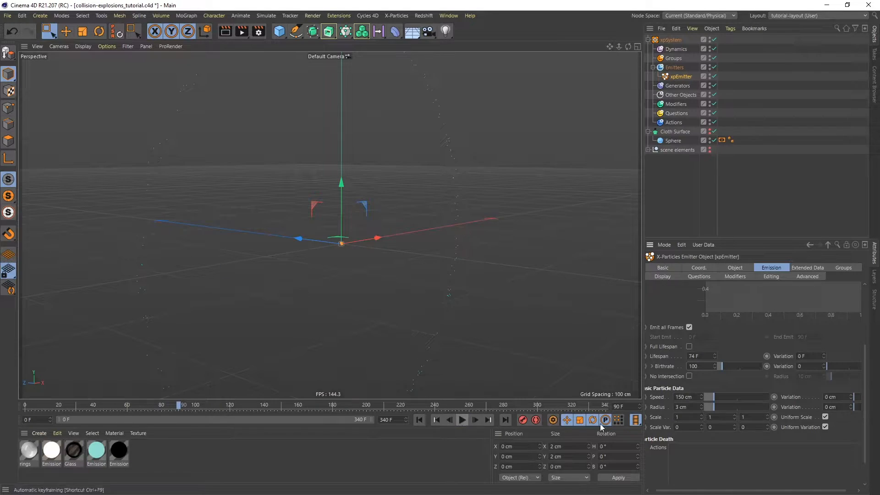
pyautogui.doubleClick(695, 397)
pyautogui.write('35')
pyautogui.press('Return')
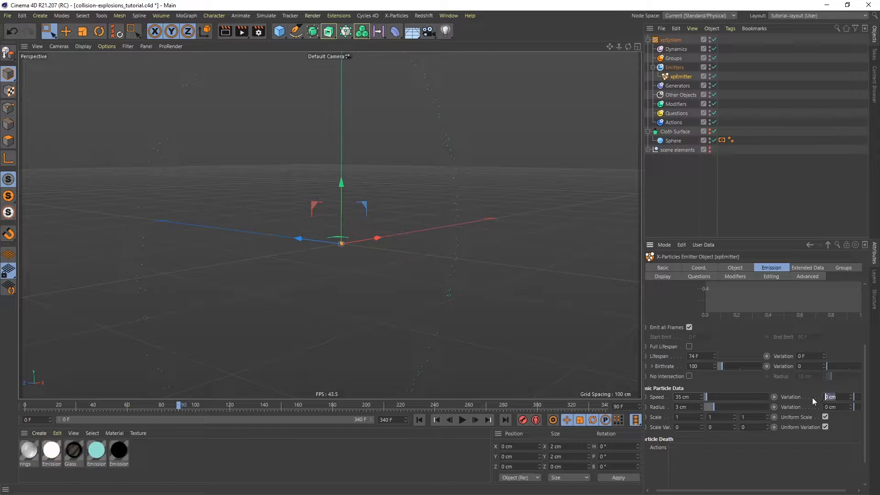
pyautogui.press('Return')
pyautogui.click(418, 420)
pyautogui.click(462, 420)
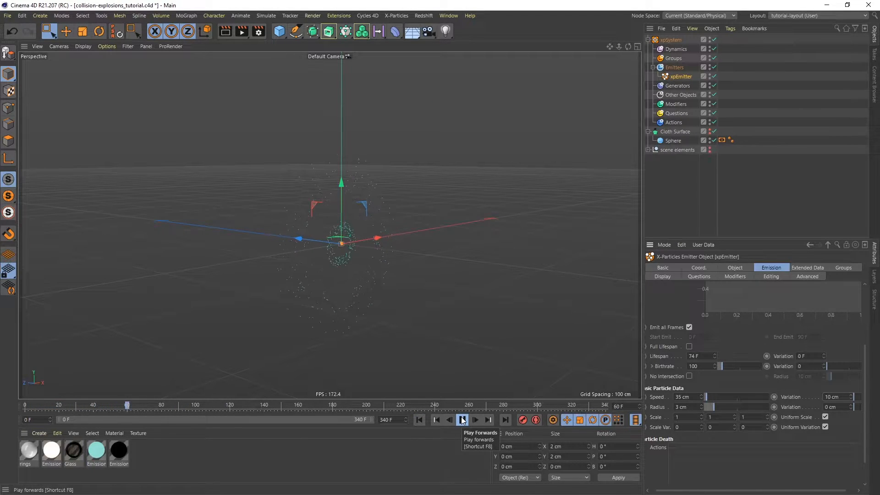
pyautogui.click(462, 420)
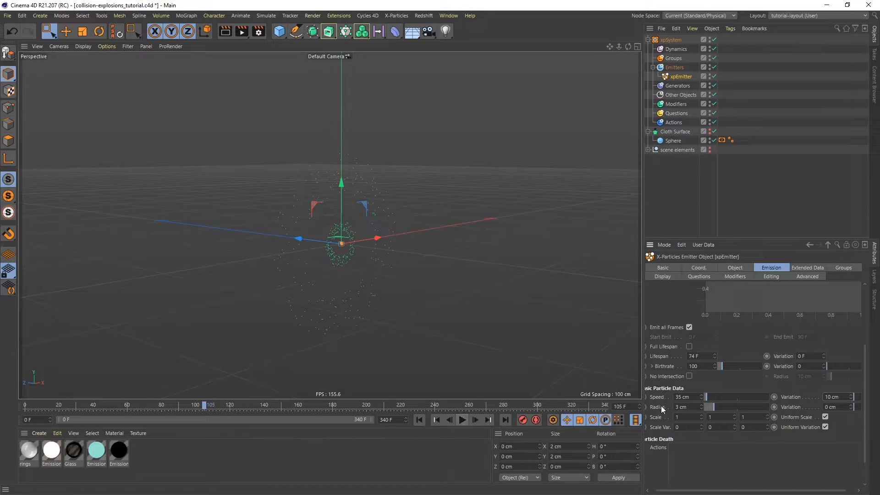
# - Set the emitted particles' radius to 1 cm
pyautogui.click(677, 407)
pyautogui.write('1')
pyautogui.press('Return')
# - Set the emitter's color mode to Gradient (Random) and remove the gradient's two middle knots
pyautogui.click(662, 276)
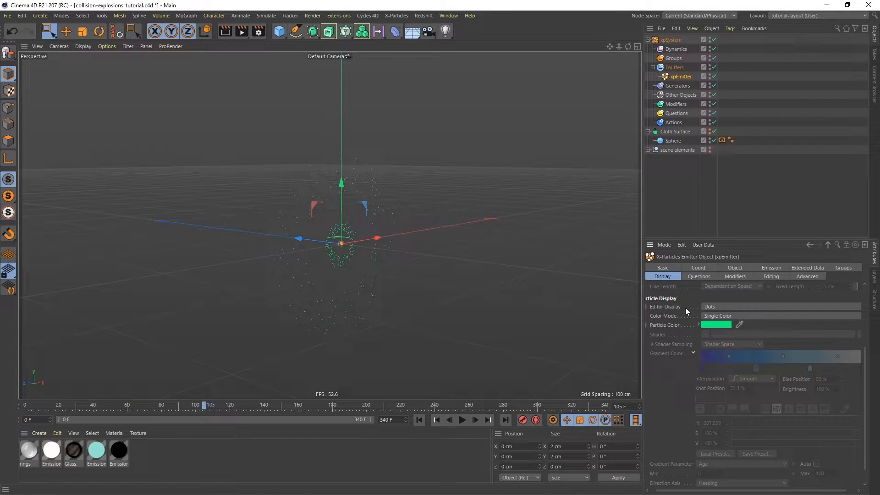
pyautogui.click(720, 315)
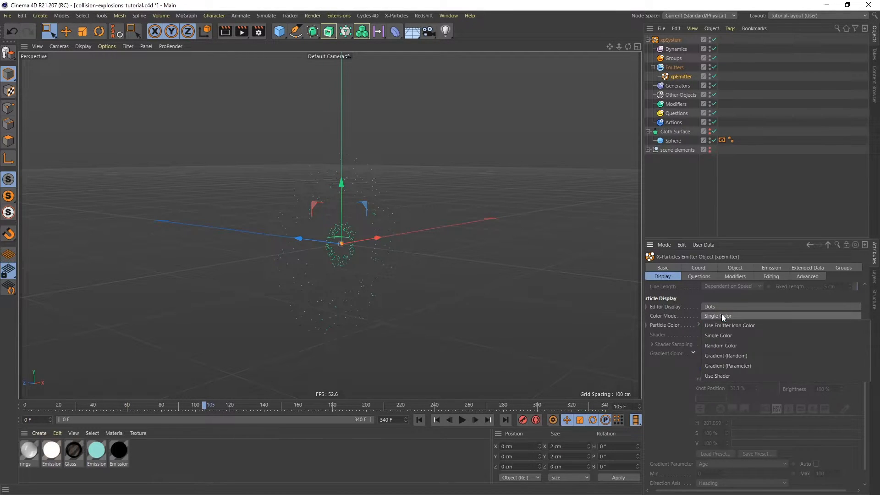
pyautogui.click(725, 356)
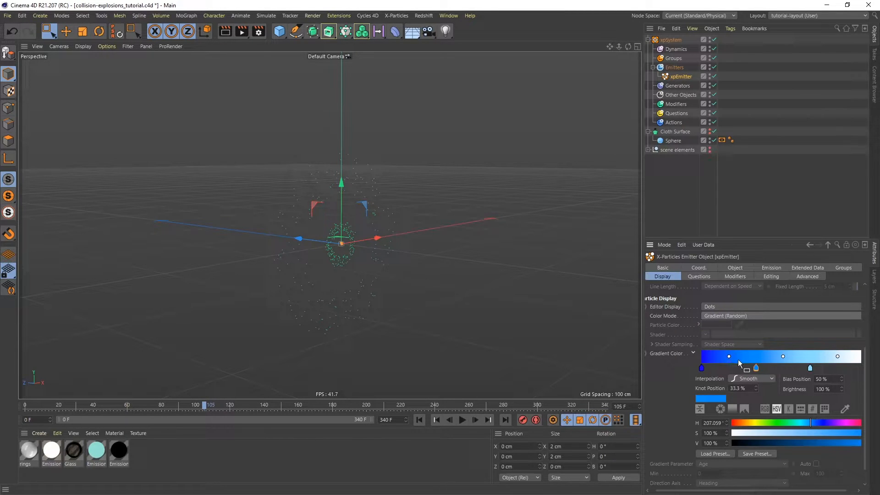
pyautogui.moveTo(642, 367); pyautogui.dragTo(632, 367)
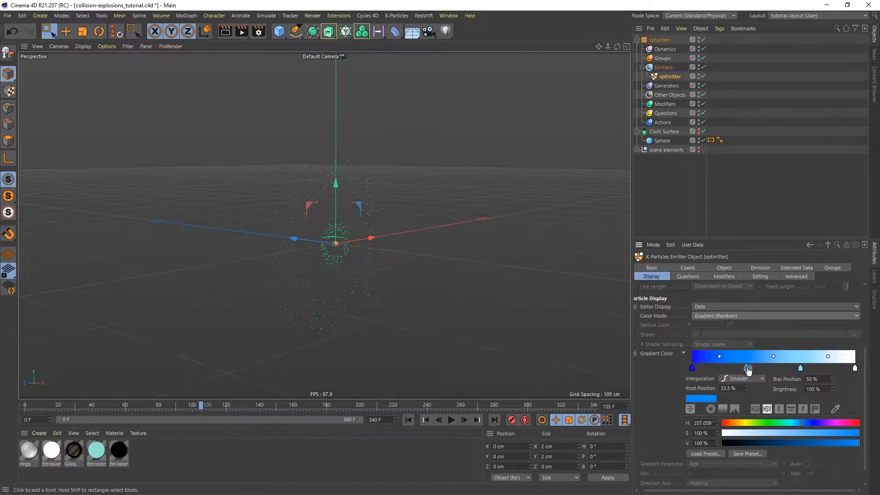
pyautogui.moveTo(747, 367); pyautogui.dragTo(749, 387)
pyautogui.moveTo(801, 370); pyautogui.dragTo(801, 403)
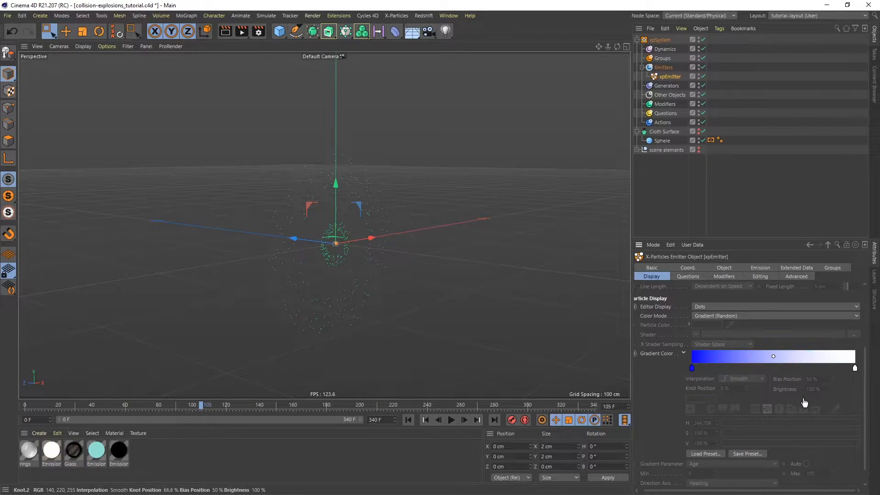
# - Color the gradient's first knot orange with hue 36° and about 88% saturation
pyautogui.click(692, 367)
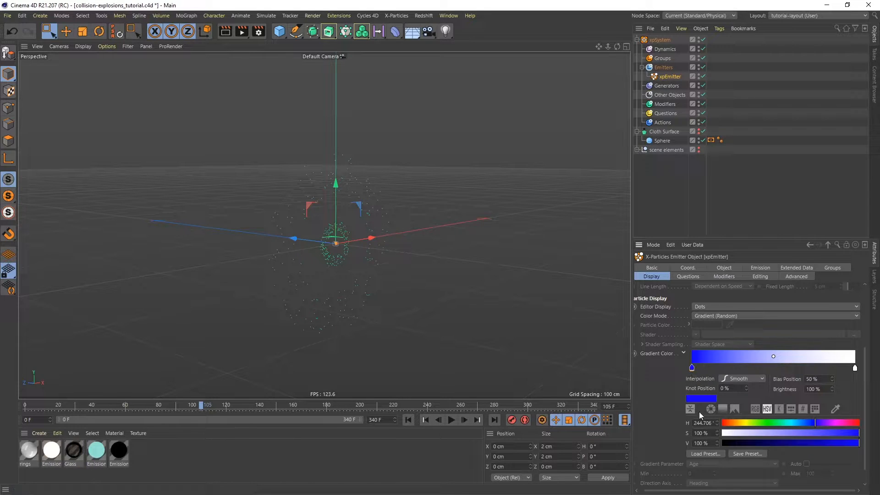
pyautogui.click(735, 422)
pyautogui.click(842, 433)
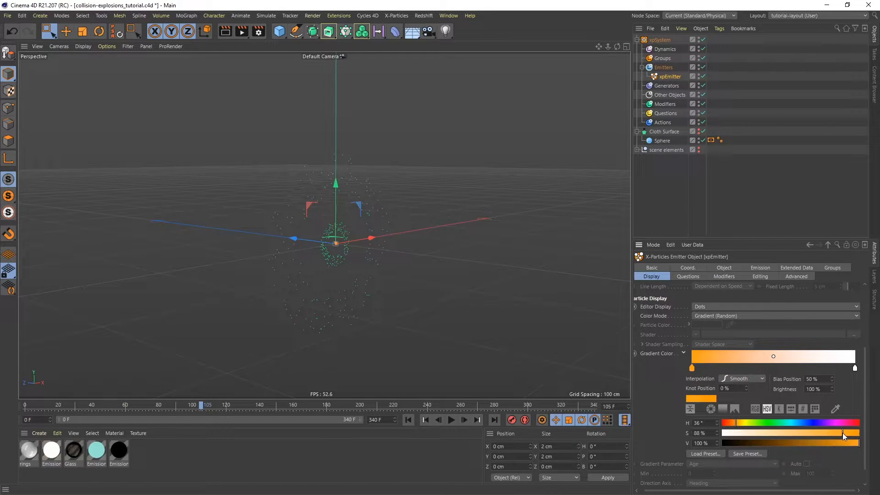
pyautogui.moveTo(843, 432); pyautogui.dragTo(844, 432)
# - Color the gradient's last knot blue with hue 204° and 77% saturation, and replay the particles from the first frame
pyautogui.click(854, 368)
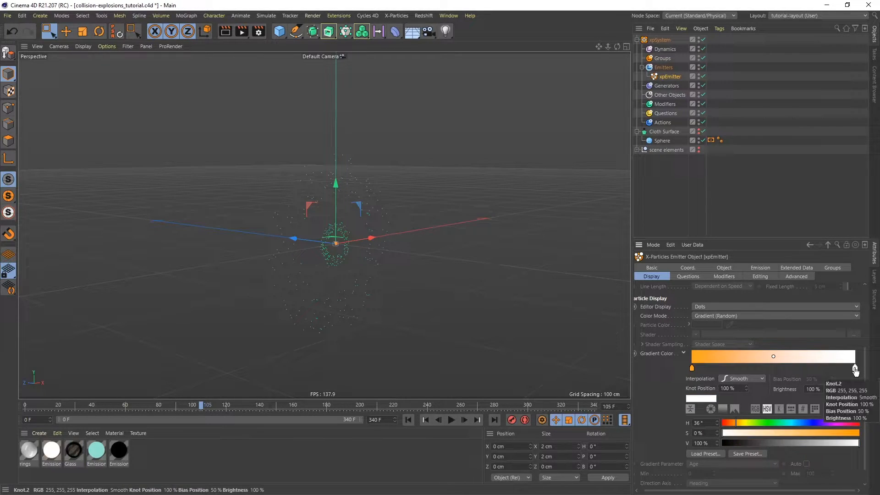
pyautogui.click(803, 422)
pyautogui.click(821, 432)
pyautogui.click(827, 432)
pyautogui.moveTo(801, 421); pyautogui.dragTo(799, 421)
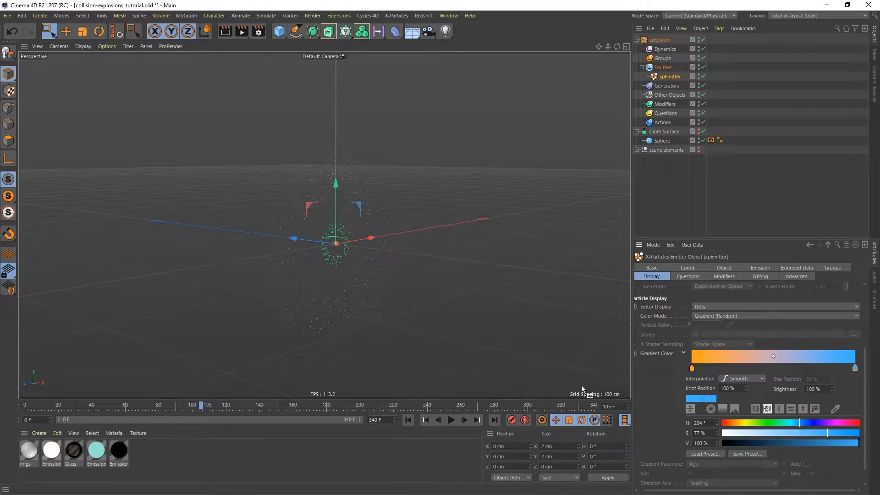
pyautogui.click(408, 420)
pyautogui.click(450, 420)
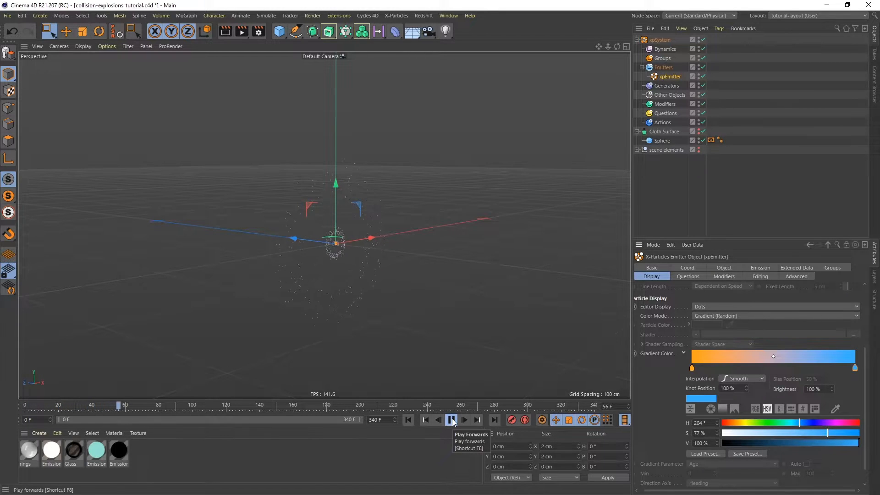
pyautogui.click(451, 420)
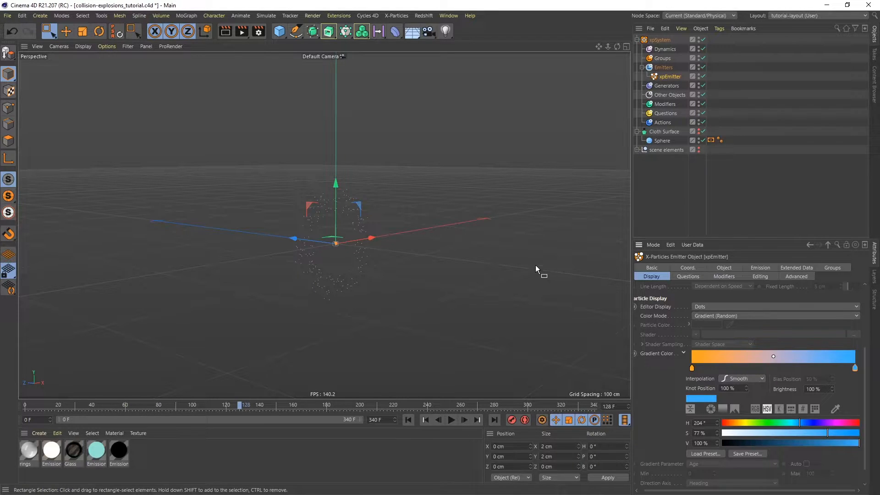
# - Add an xpTrail generator to the X-Particles system and assign xpEmitter as its emitter
pyautogui.click(667, 86)
pyautogui.click(702, 307)
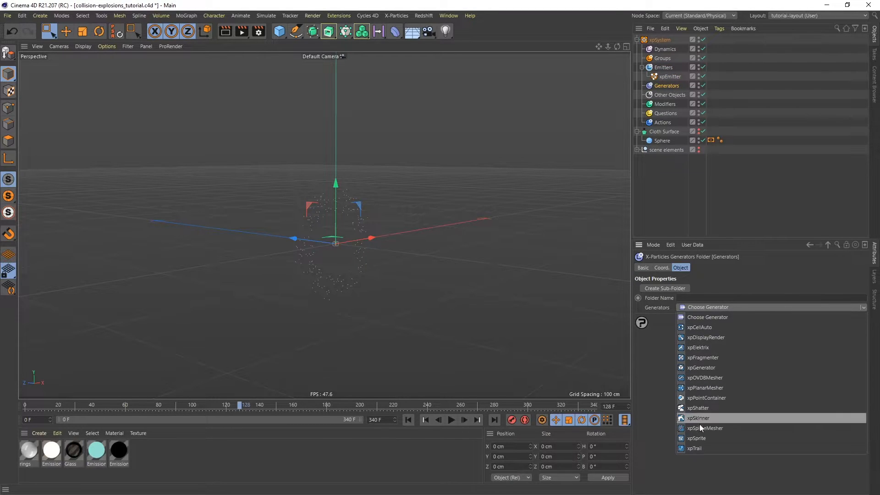
pyautogui.click(697, 449)
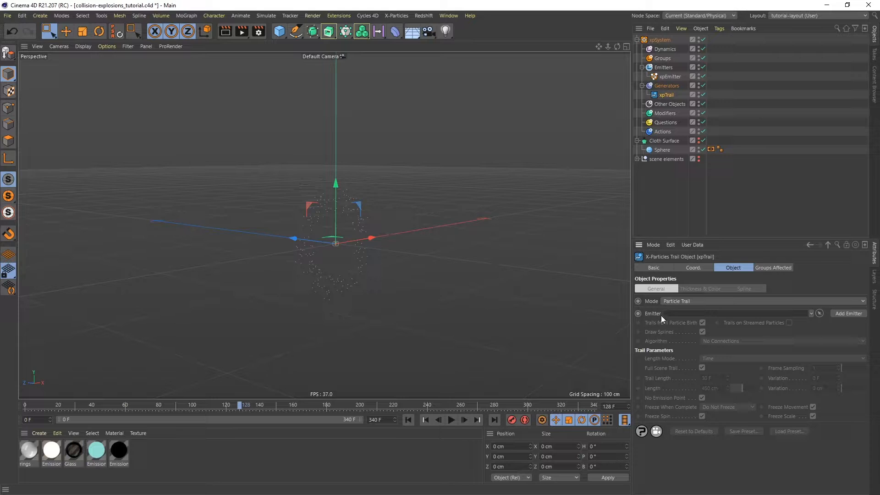
pyautogui.moveTo(668, 76); pyautogui.dragTo(695, 314)
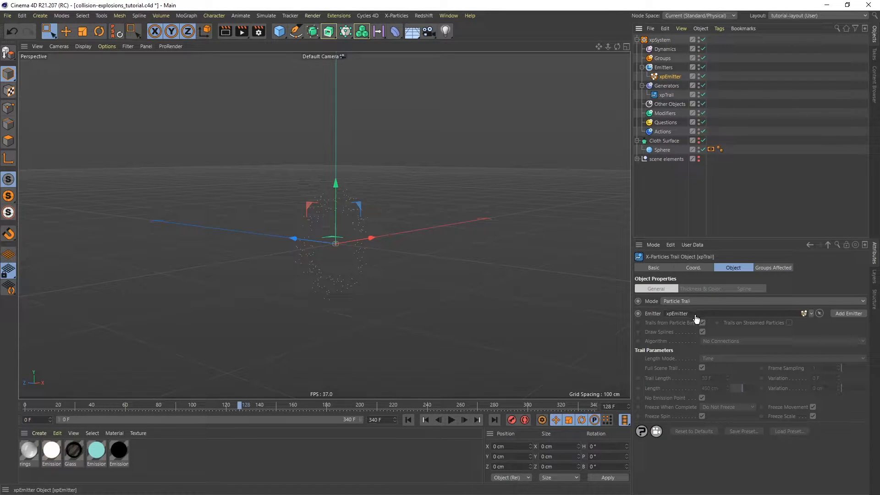
# - Rename the emitter as xpEmitter Main
pyautogui.doubleClick(670, 76)
pyautogui.click(690, 77)
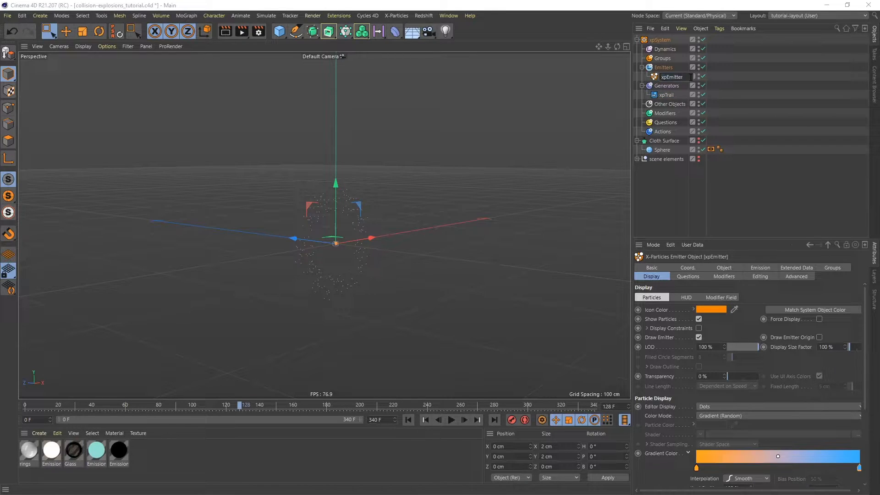
pyautogui.write('Main')
pyautogui.press('Return')
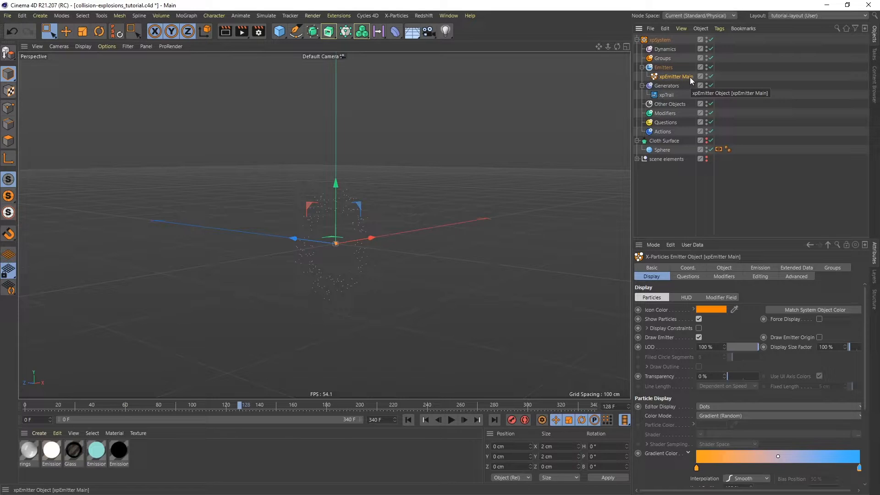
# - Select the xpTrail object and play the animation from the start to check the particle trails
pyautogui.click(664, 95)
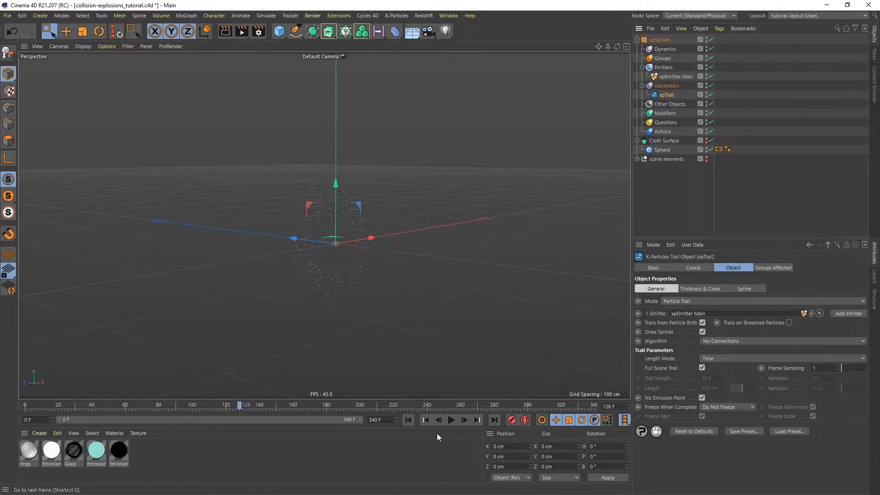
pyautogui.click(408, 420)
pyautogui.click(452, 419)
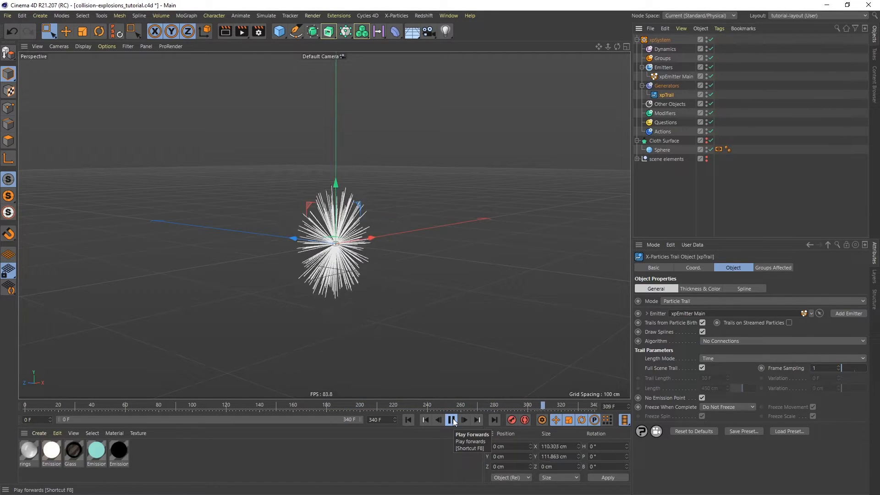
pyautogui.click(452, 420)
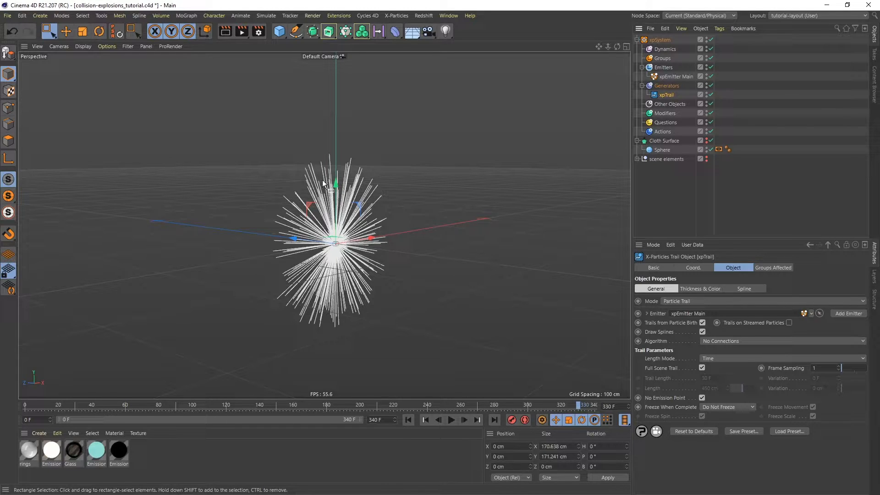
# - Add an xpTrailsMod control modifier with the Shrink operation and replay the animation from the first frame
pyautogui.click(666, 112)
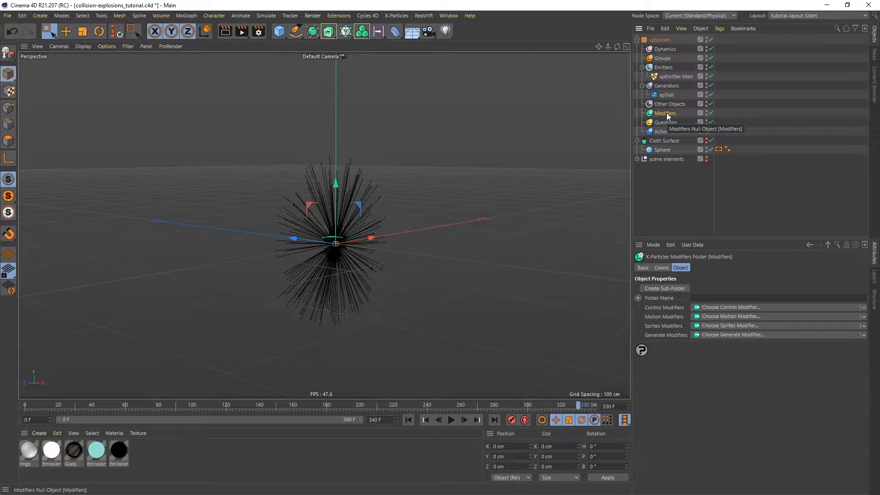
pyautogui.click(712, 307)
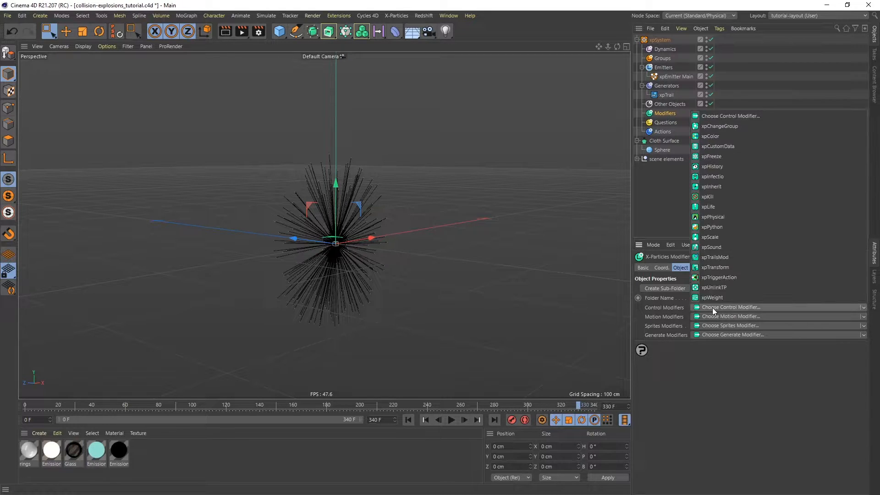
pyautogui.click(725, 258)
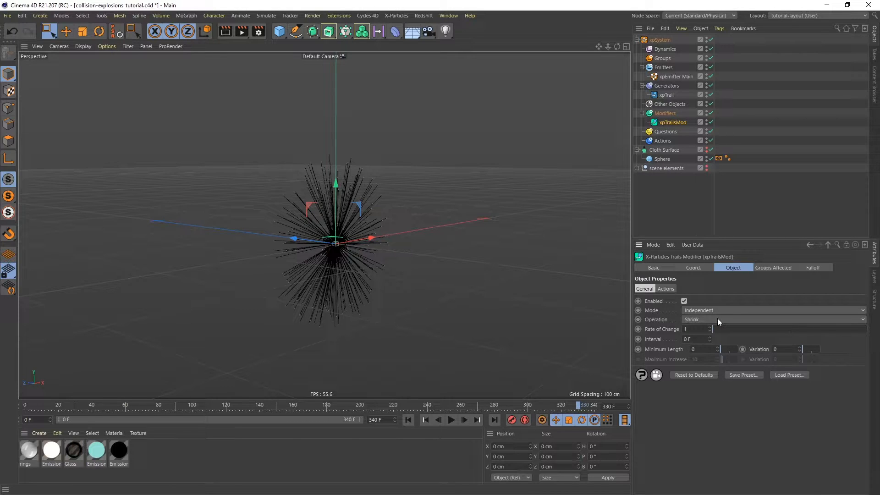
pyautogui.click(408, 420)
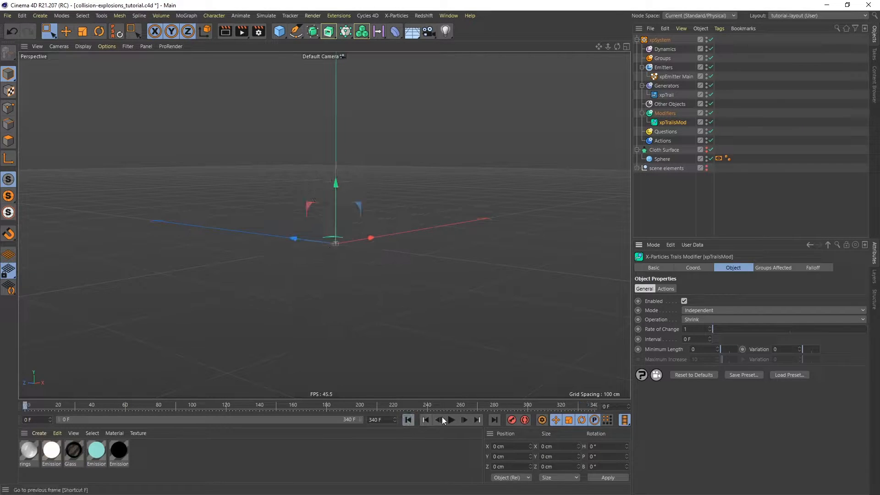
pyautogui.click(449, 420)
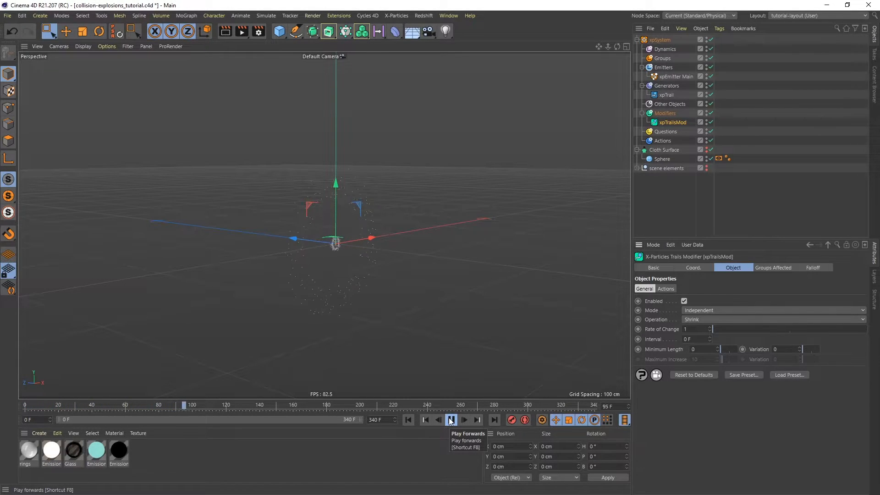
pyautogui.click(452, 420)
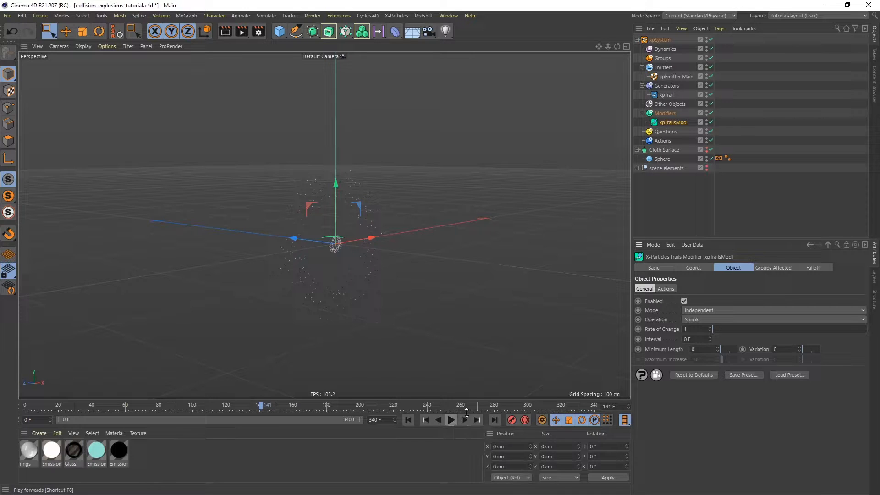
# - Add a Particle Age question to xpEmitter Main and edit the age threshold of its Is Greater Than test
pyautogui.click(675, 77)
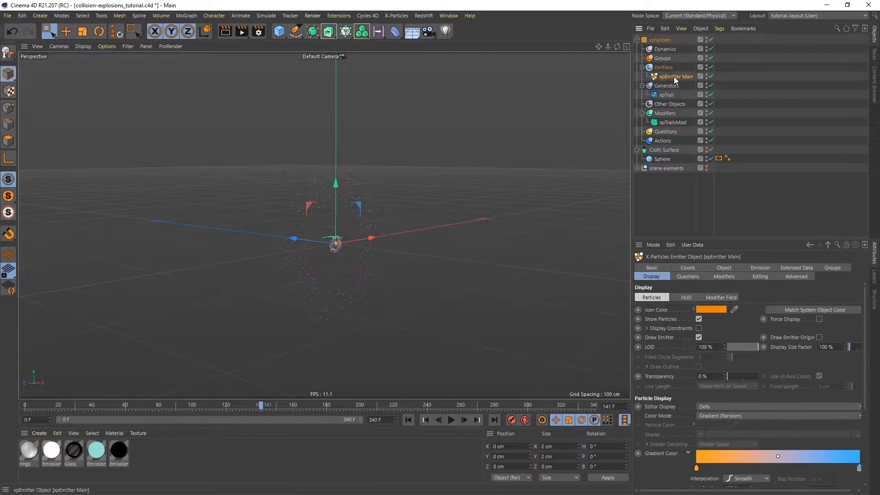
pyautogui.click(689, 277)
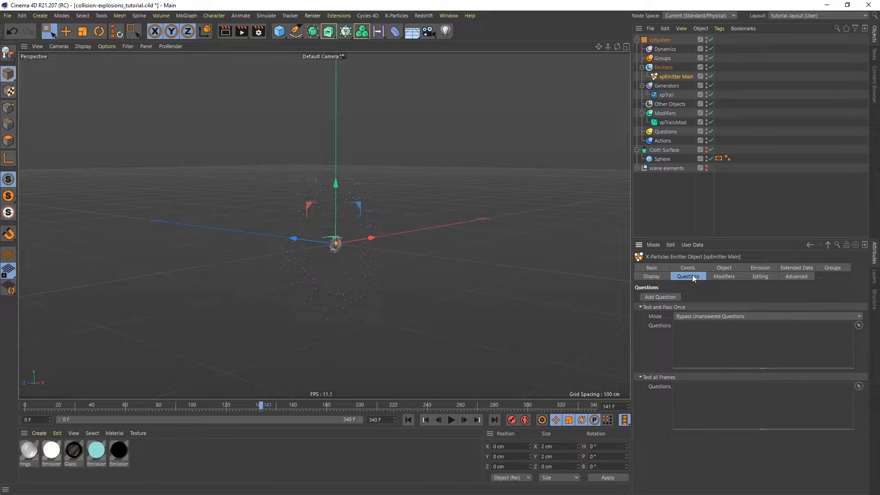
pyautogui.click(662, 297)
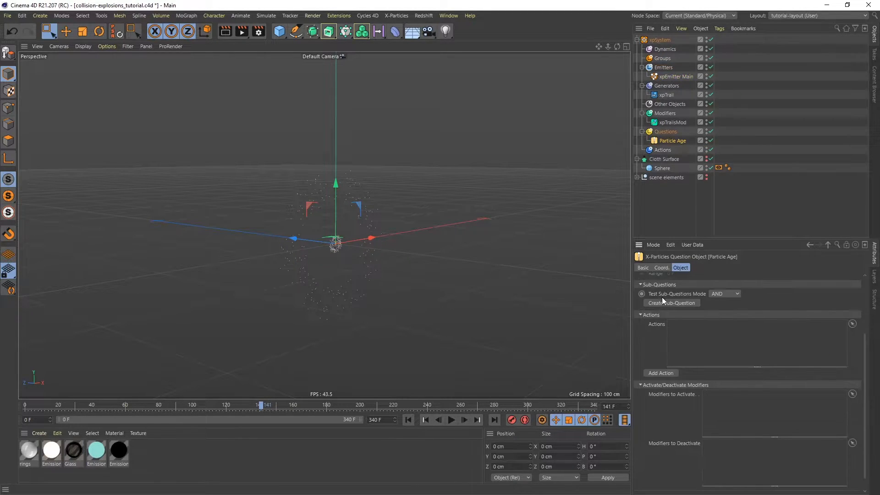
pyautogui.scroll(4, 864, 358)
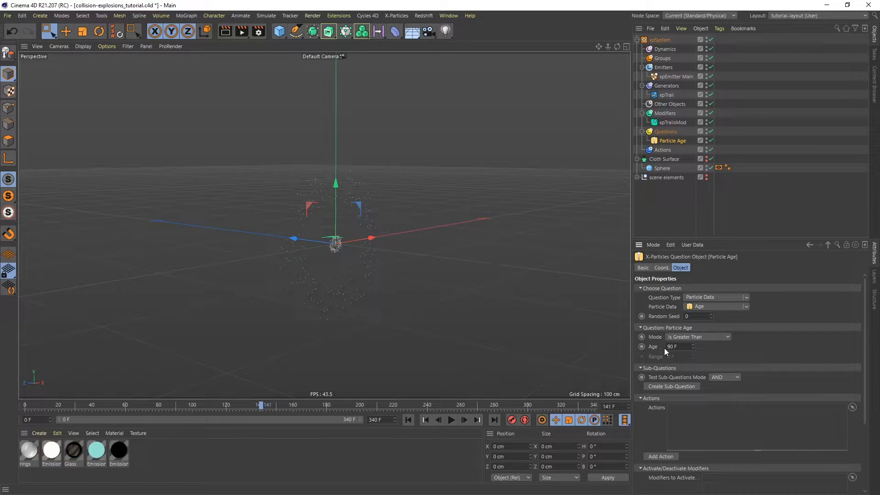
pyautogui.moveTo(683, 349); pyautogui.dragTo(662, 348)
# - Add xpTrailsMod to the Particle Age question's modifiers to activate, and replay the trails from the start
pyautogui.moveTo(865, 311); pyautogui.dragTo(860, 375)
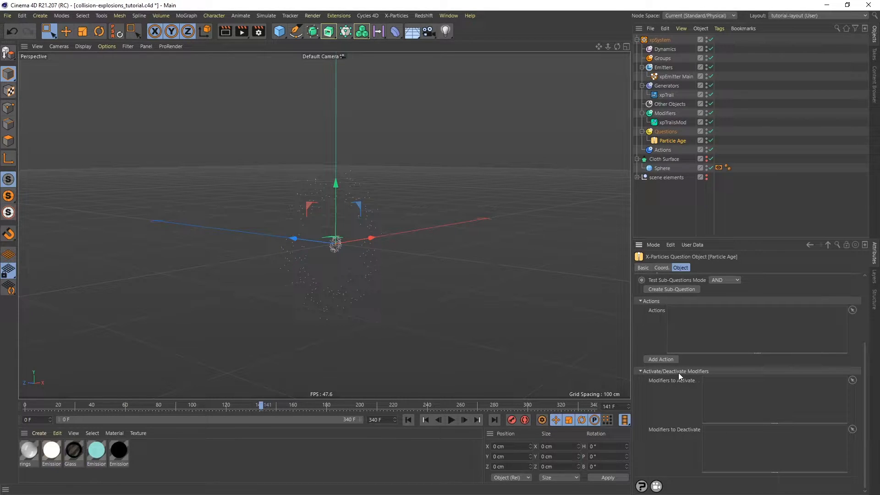
pyautogui.moveTo(670, 121); pyautogui.dragTo(736, 389)
pyautogui.click(407, 420)
pyautogui.click(451, 419)
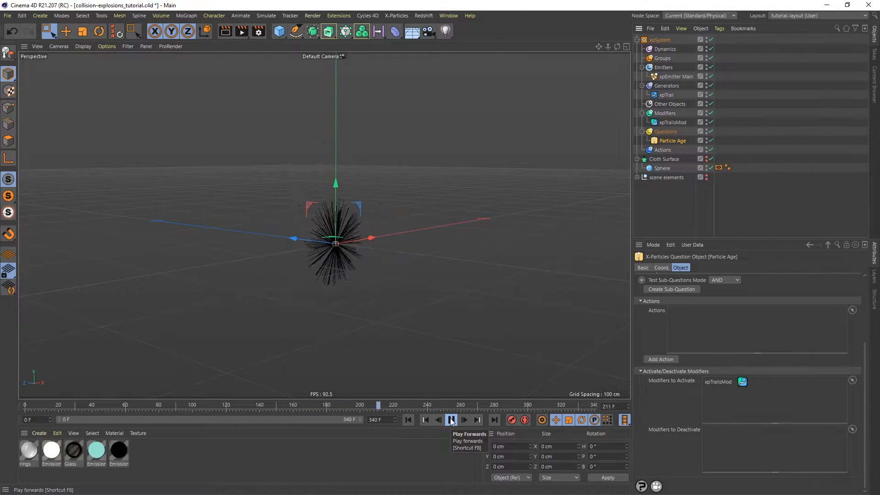
# - Stop the playback and add an xpNetwork motion modifier to the xpSystem's Modifiers folder
pyautogui.click(451, 420)
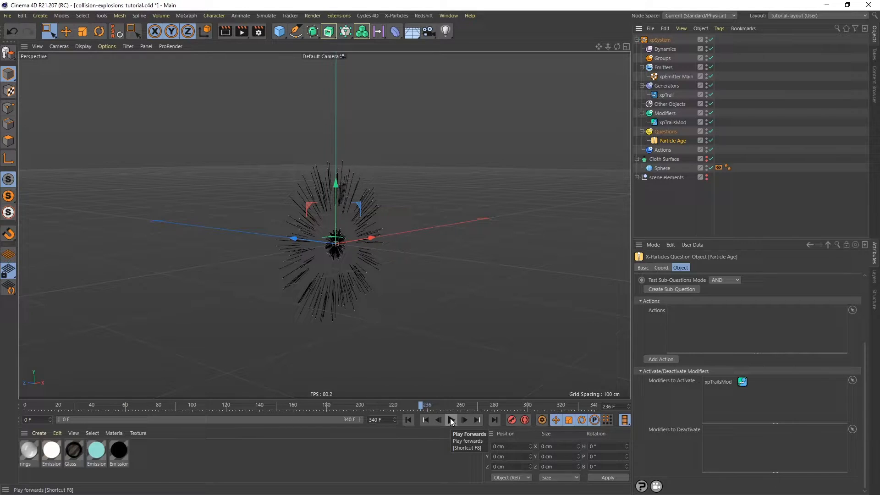
pyautogui.click(666, 113)
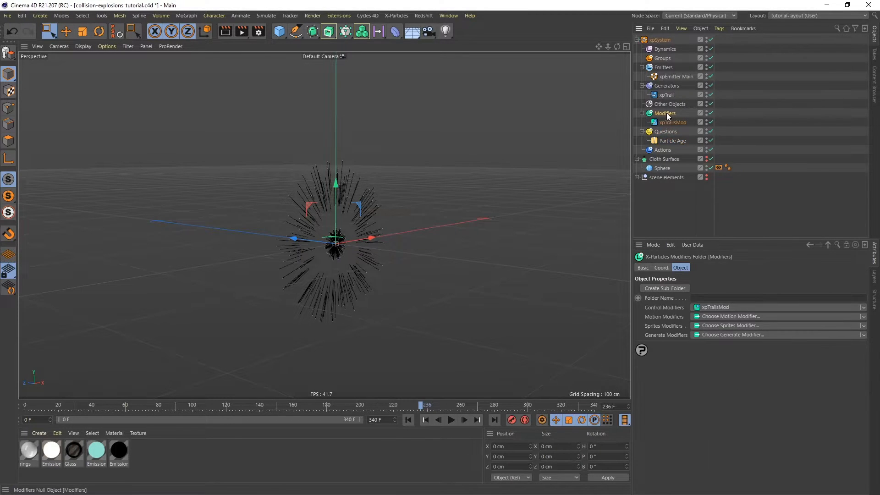
pyautogui.click(707, 334)
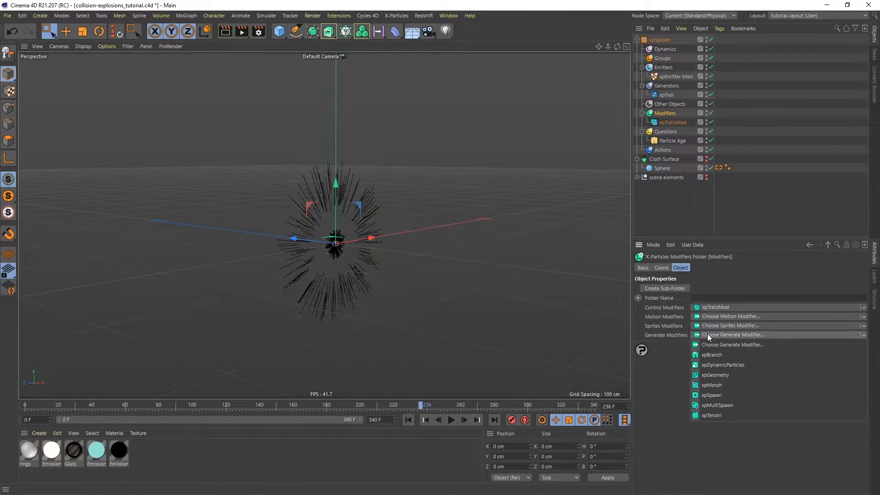
pyautogui.click(675, 374)
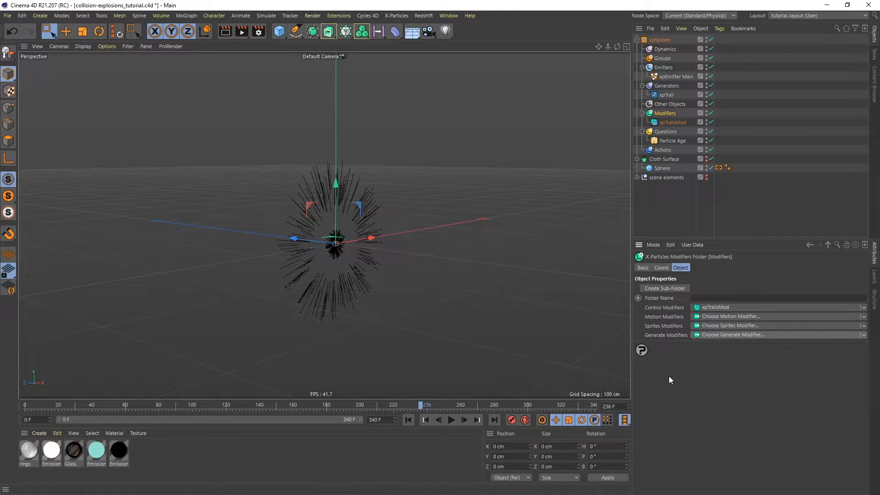
pyautogui.click(709, 316)
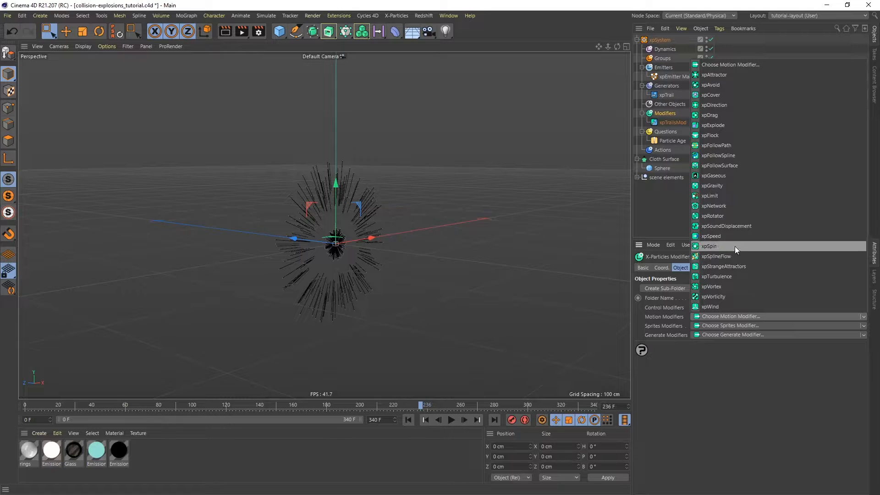
pyautogui.click(714, 205)
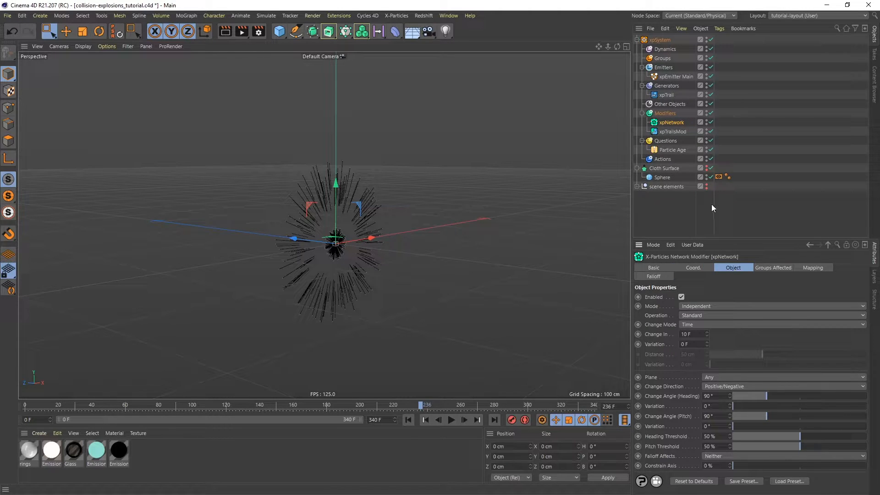
# - Play the animation from the first frame and examine how xpNetwork shapes the particle trails
pyautogui.click(408, 420)
pyautogui.click(451, 420)
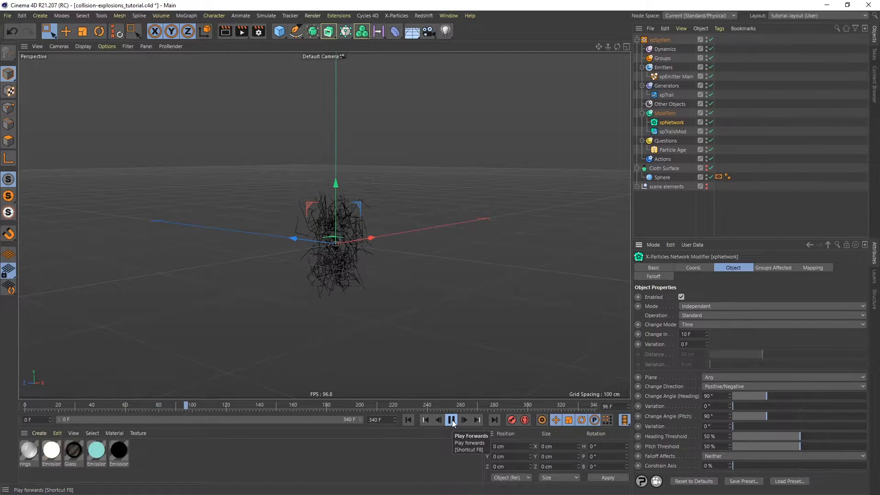
pyautogui.click(452, 419)
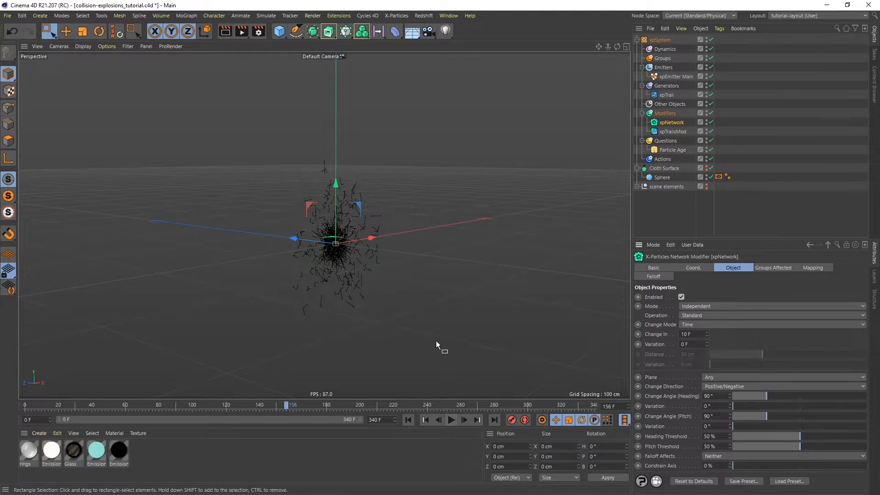
pyautogui.scroll(1, 363, 255)
pyautogui.scroll(1, 379, 233)
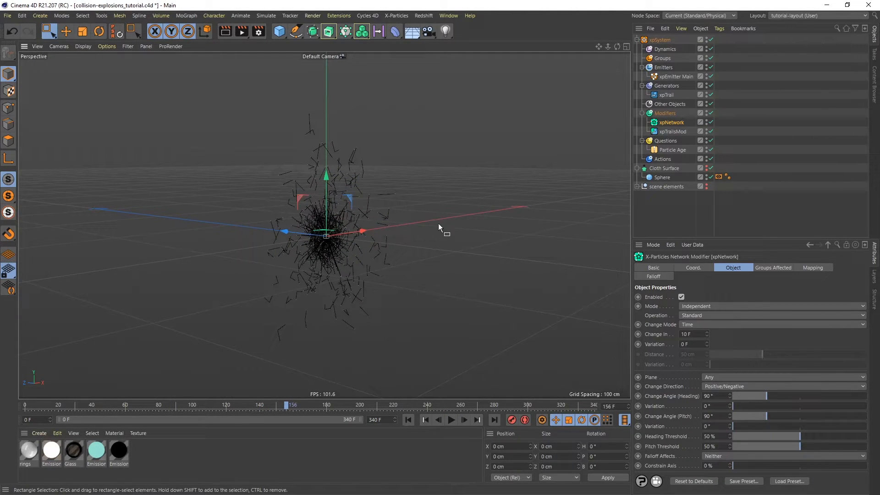
# - Try an Ellipse Cone Angle of 0° on xpEmitter Main with a replay from the start, and restore the angle to 90°
pyautogui.click(671, 76)
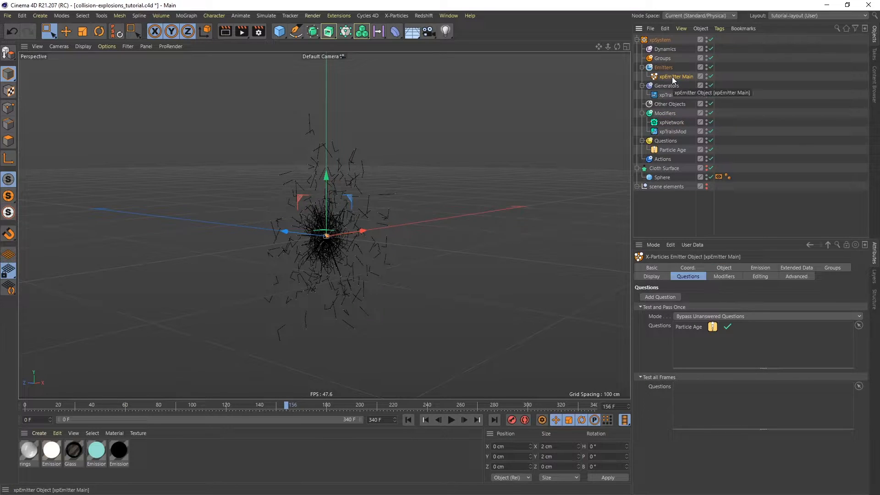
pyautogui.click(732, 266)
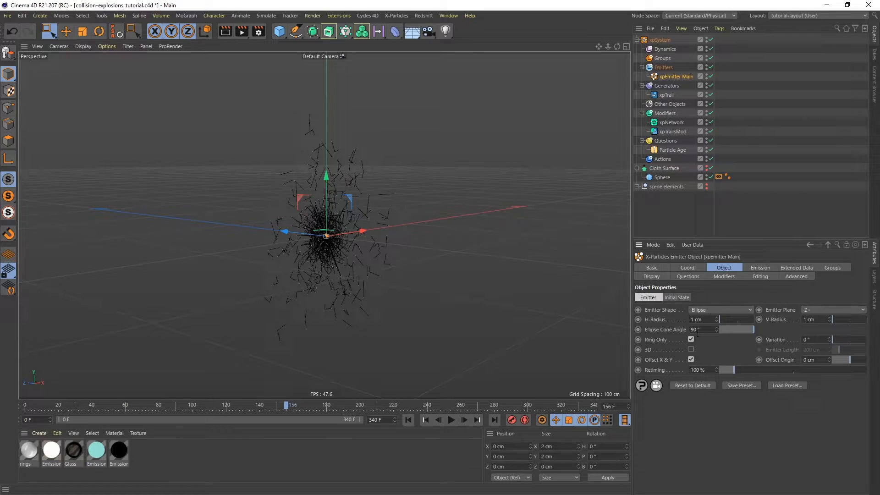
pyautogui.write('0')
pyautogui.press('Return')
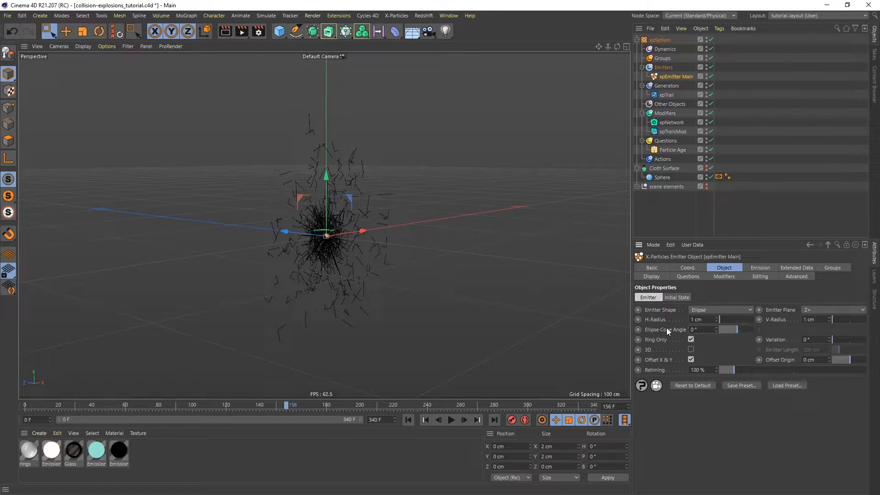
pyautogui.click(407, 420)
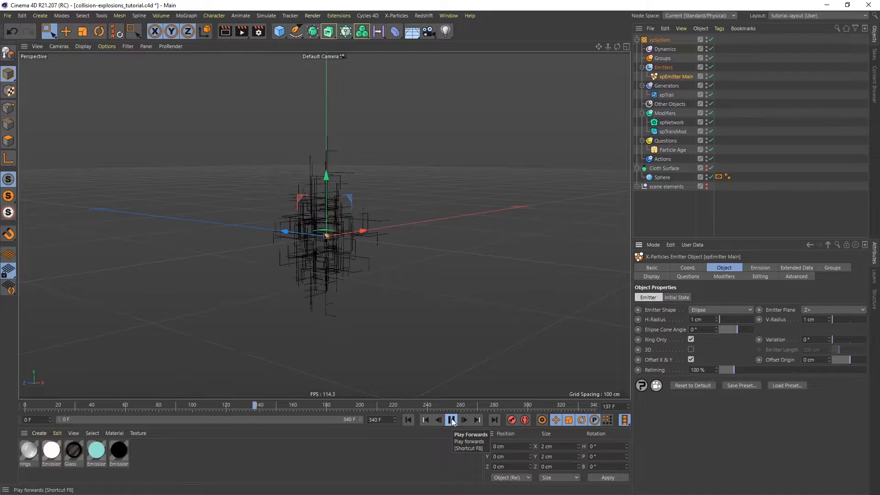
pyautogui.click(452, 420)
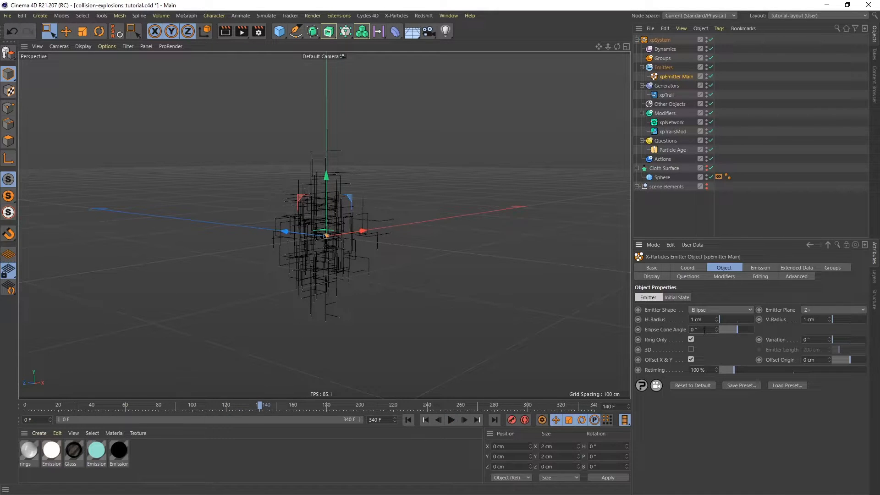
pyautogui.write('90')
pyautogui.press('Return')
# - Set xpNetwork's Constrain Axis to 100% and replay the animation from the first frame
pyautogui.click(676, 122)
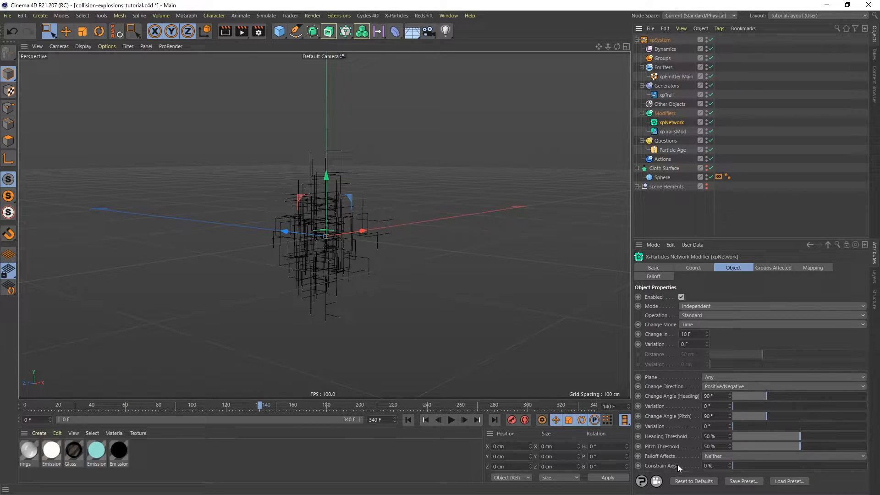
pyautogui.moveTo(737, 466); pyautogui.dragTo(871, 469)
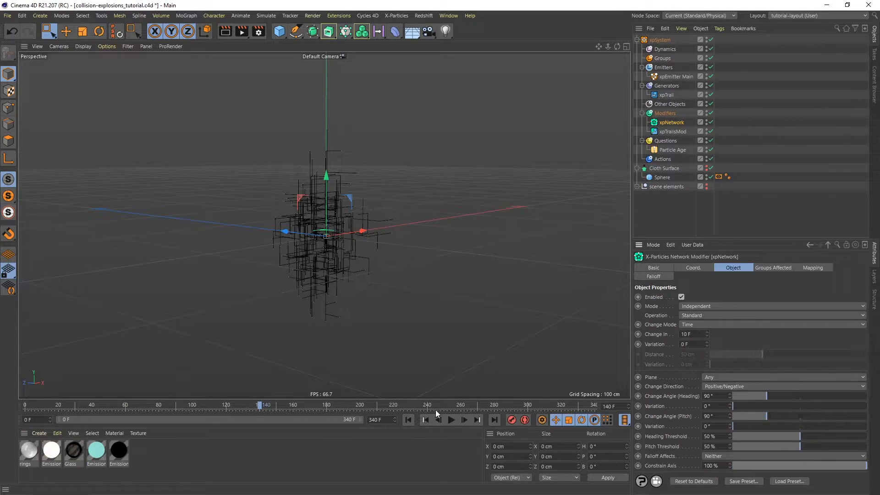
pyautogui.click(409, 421)
pyautogui.click(451, 419)
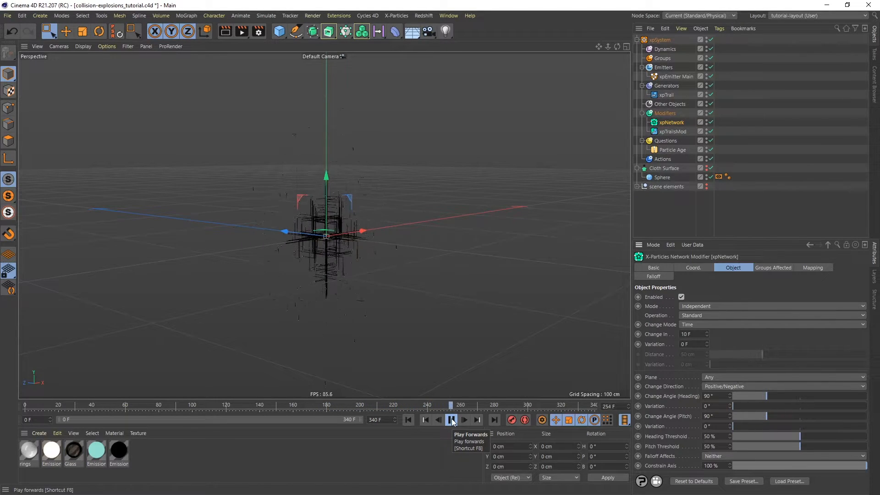
pyautogui.click(452, 420)
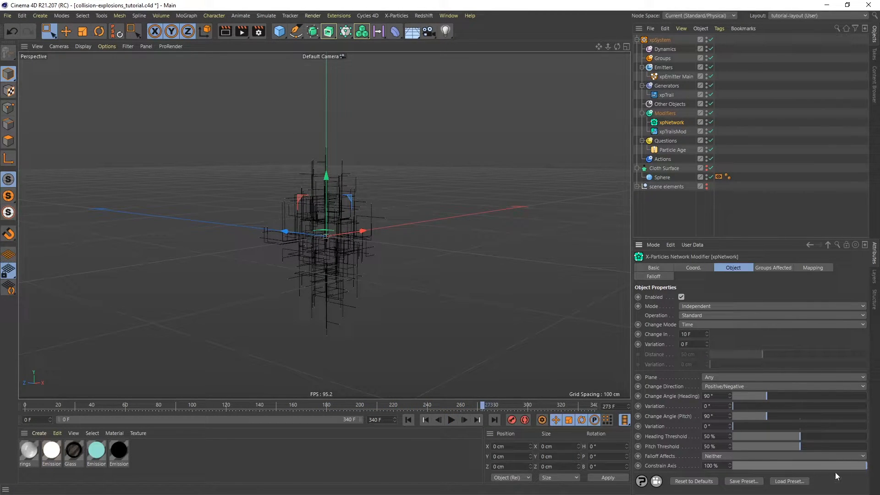
# - Resume the playback and set the Variation of xpNetwork's Change In time to 2 F
pyautogui.click(451, 420)
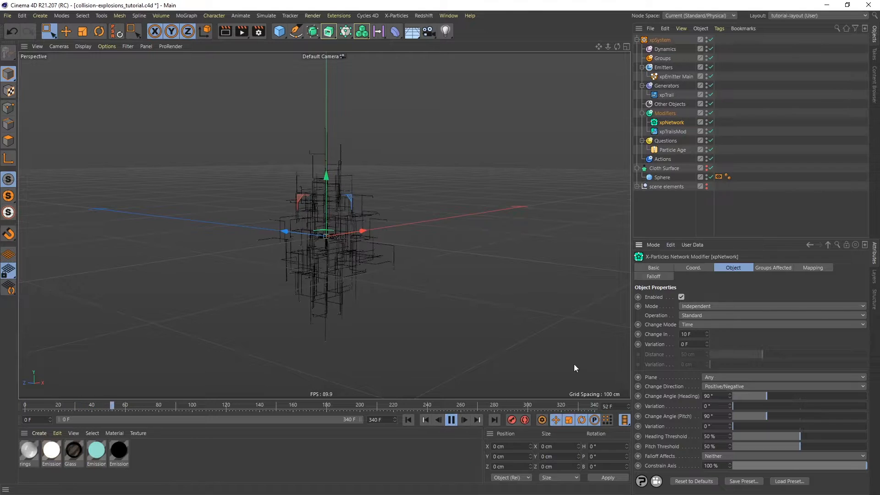
pyautogui.click(698, 343)
pyautogui.write('2')
pyautogui.press('Return')
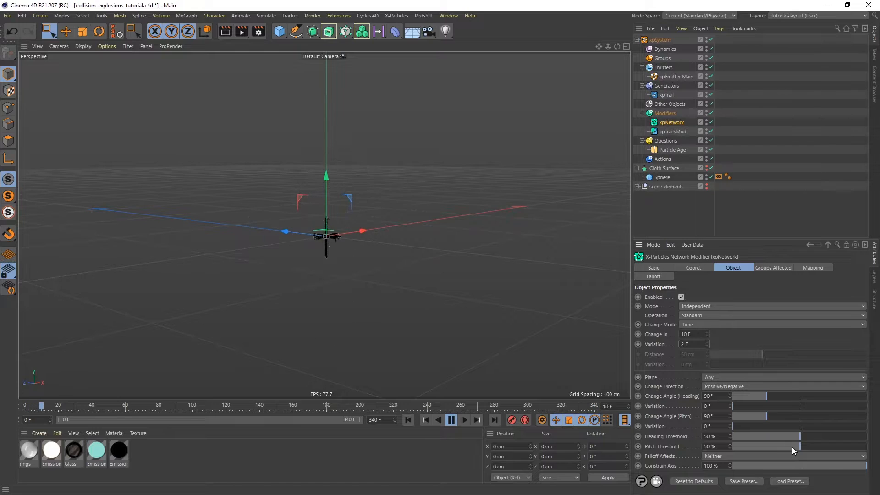
# - Set xpNetwork's Pitch Threshold and Heading Threshold to 0% and its Change Angle (Pitch) to 0°
pyautogui.moveTo(792, 447); pyautogui.dragTo(713, 444)
pyautogui.moveTo(794, 437); pyautogui.dragTo(724, 416)
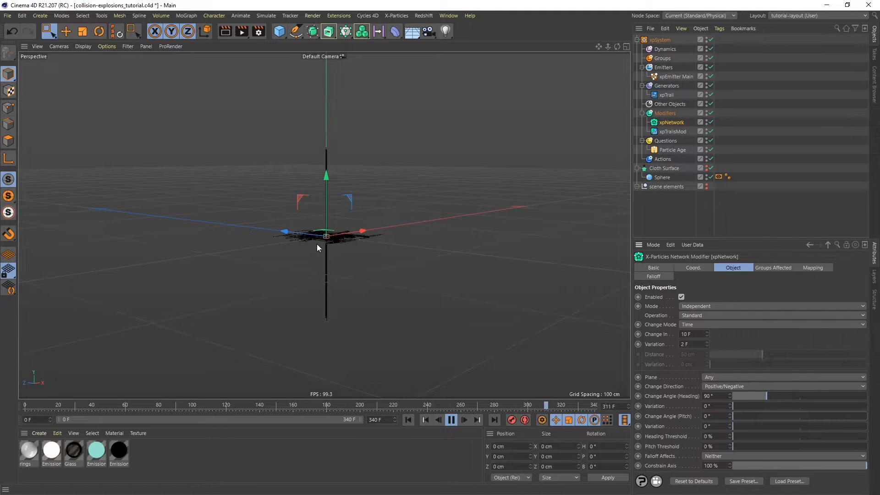
pyautogui.keyDown('alt'); pyautogui.moveTo(325, 239); pyautogui.dragTo(330, 271); pyautogui.keyUp('alt')
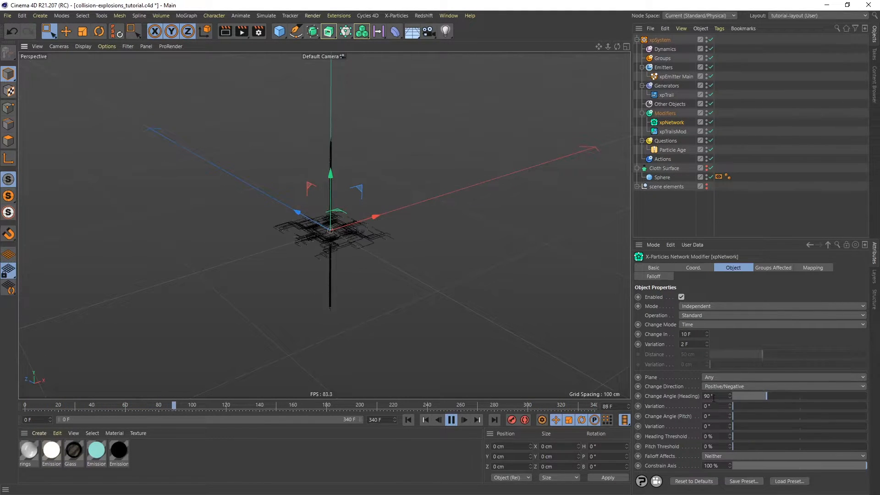
# - Set xpNetwork's Change Angle (Heading) to 45°, check the branching trails and stop the playback
pyautogui.moveTo(712, 397); pyautogui.dragTo(696, 397)
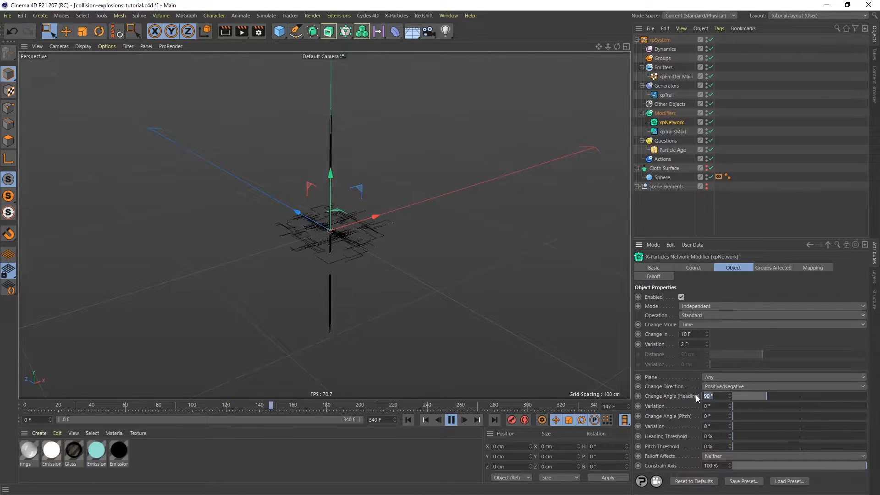
pyautogui.write('45')
pyautogui.press('Return')
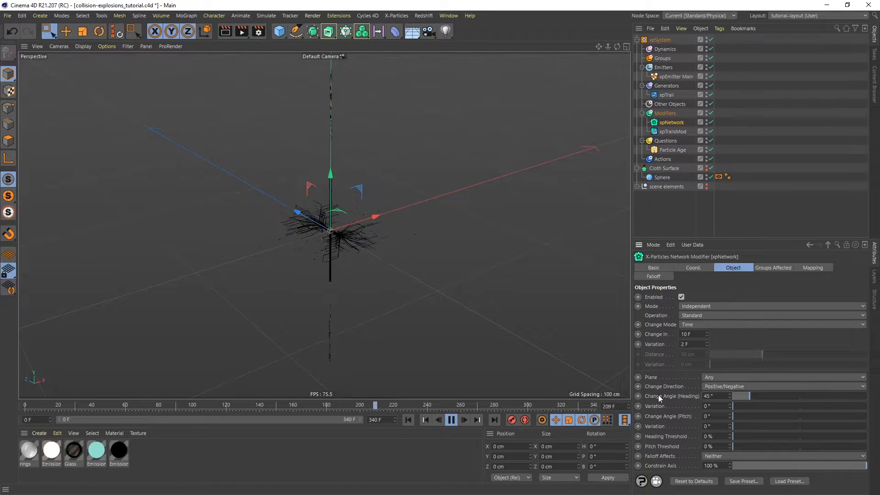
pyautogui.keyDown('alt'); pyautogui.moveTo(345, 231); pyautogui.dragTo(394, 274); pyautogui.keyUp('alt')
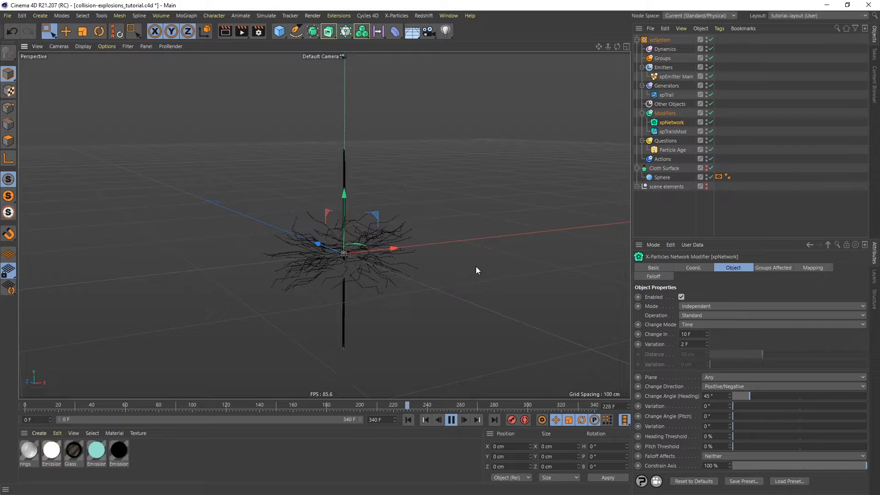
pyautogui.click(451, 420)
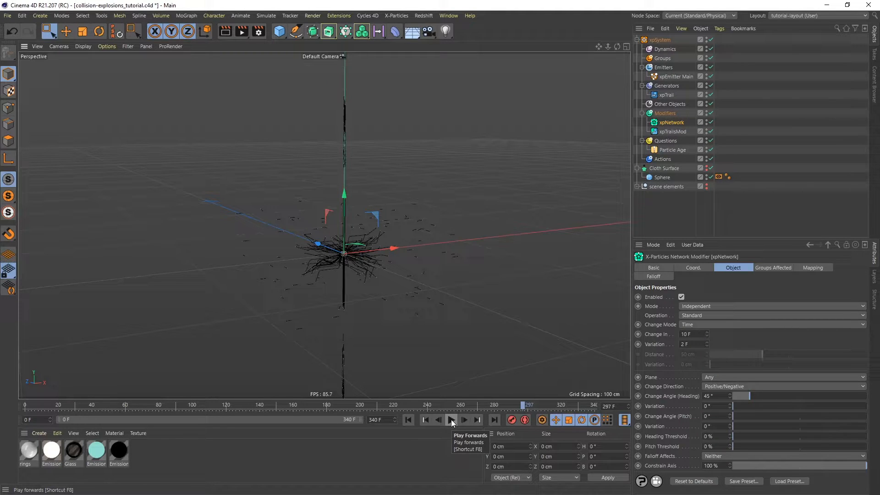
# - Add an xpCollider X-Particles tag to the Sphere under Cloth Surface
pyautogui.click(660, 178)
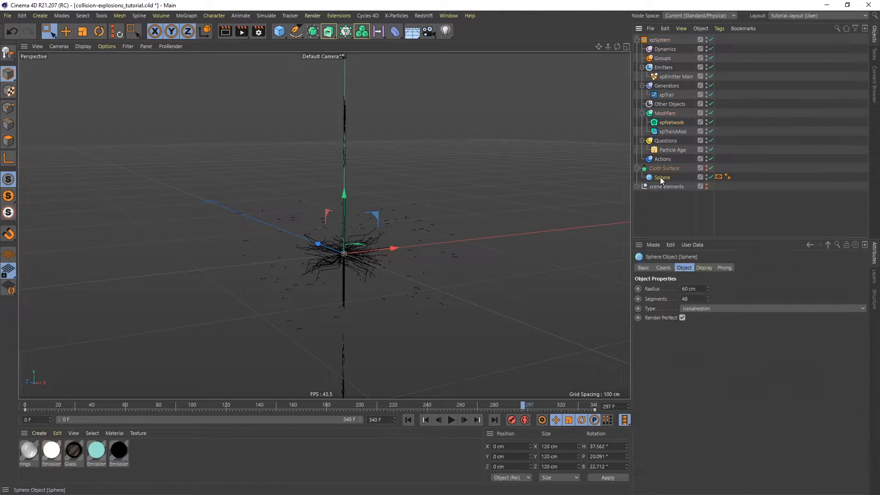
pyautogui.rightClick(662, 177)
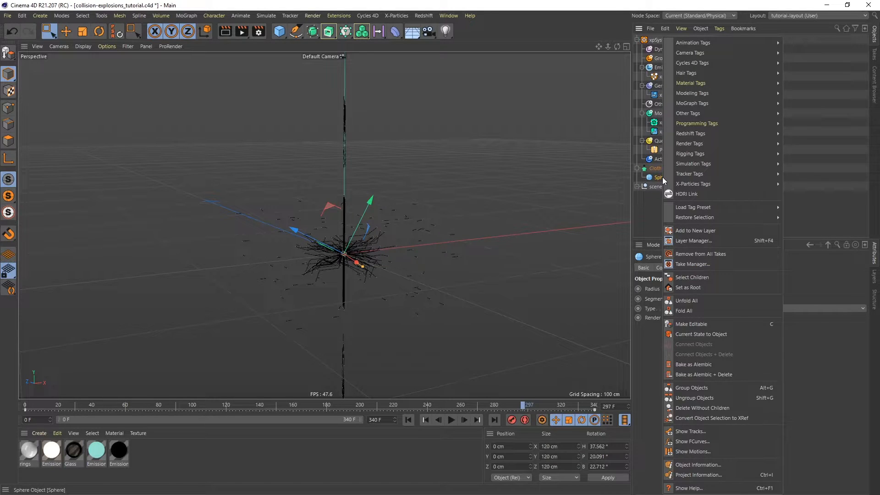
pyautogui.moveTo(694, 184)
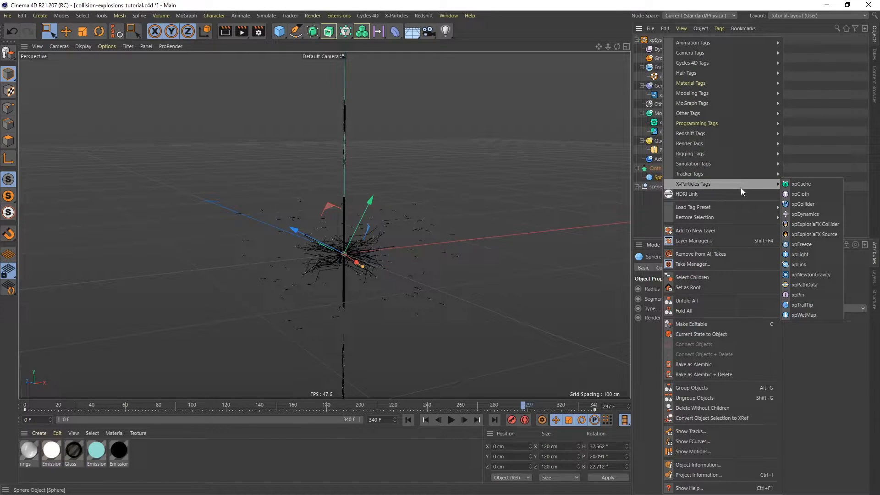
pyautogui.click(799, 203)
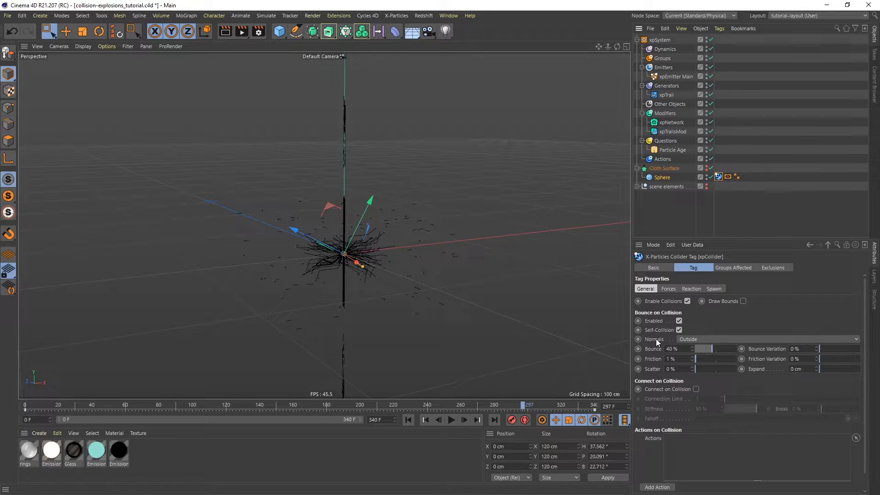
# - Set the Sphere's collider tag to Inside normals, Bounce 100%, Friction 0% and Scatter 100%
pyautogui.click(714, 340)
pyautogui.click(694, 358)
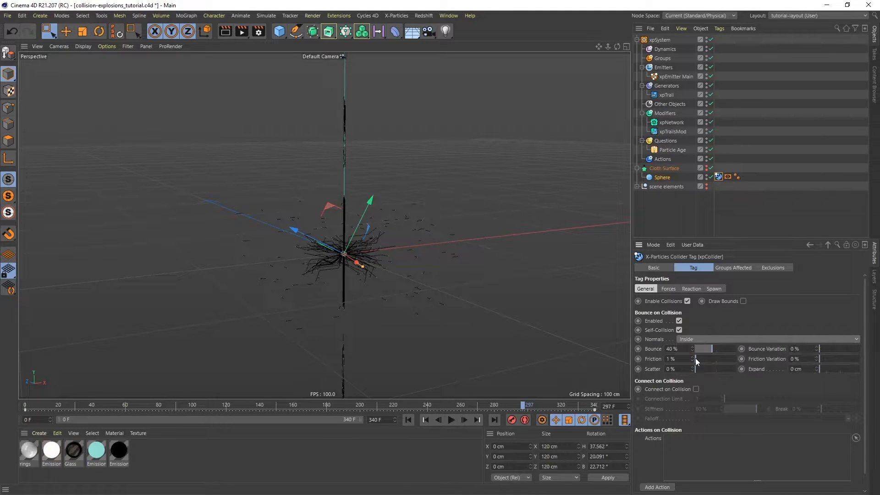
pyautogui.moveTo(708, 348); pyautogui.dragTo(736, 348)
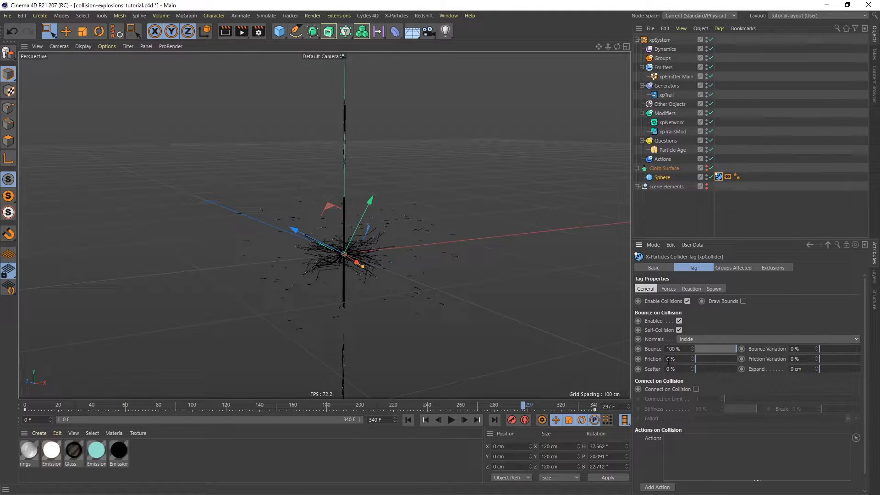
pyautogui.moveTo(700, 369); pyautogui.dragTo(758, 369)
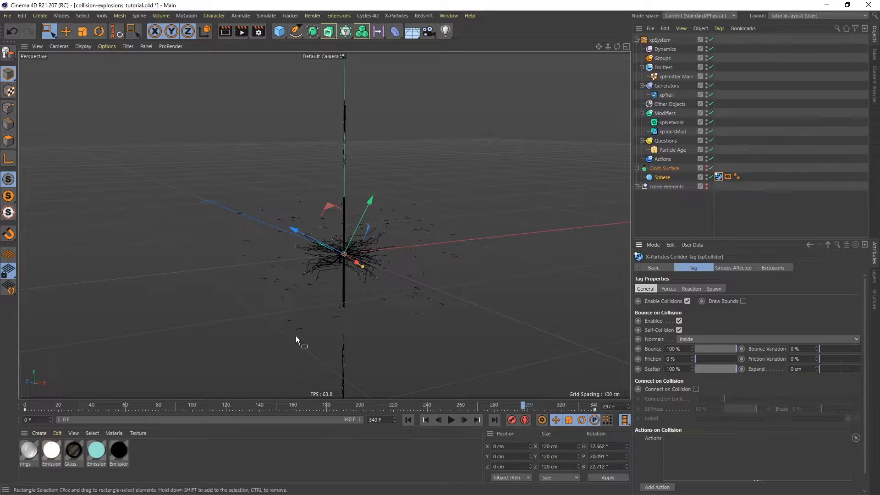
# - Replay the animation from the first frame to check the particles colliding inside the Sphere
pyautogui.click(410, 419)
pyautogui.click(451, 419)
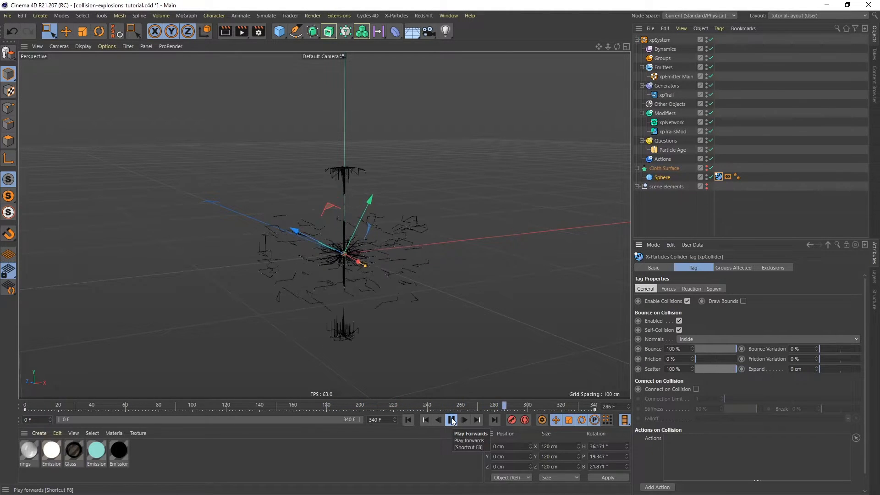
pyautogui.click(452, 420)
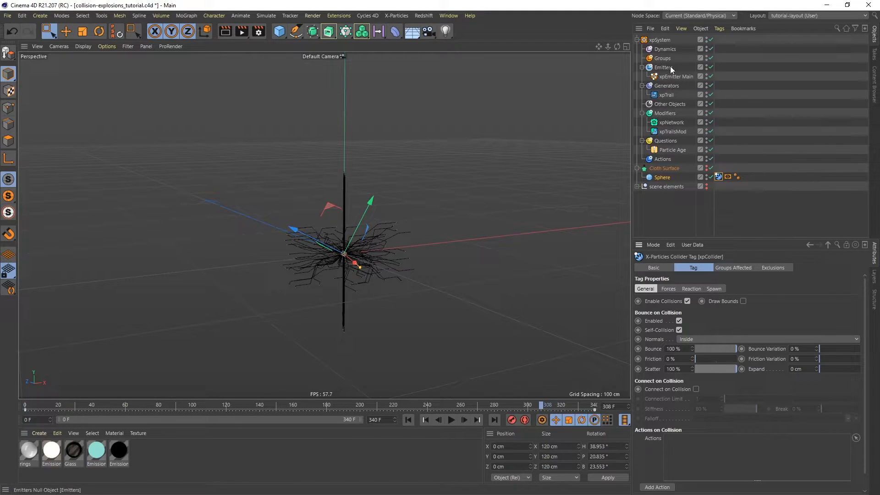
# - Add an xpFlowField object to the Dynamics folder of the xpSystem
pyautogui.click(667, 49)
pyautogui.click(713, 307)
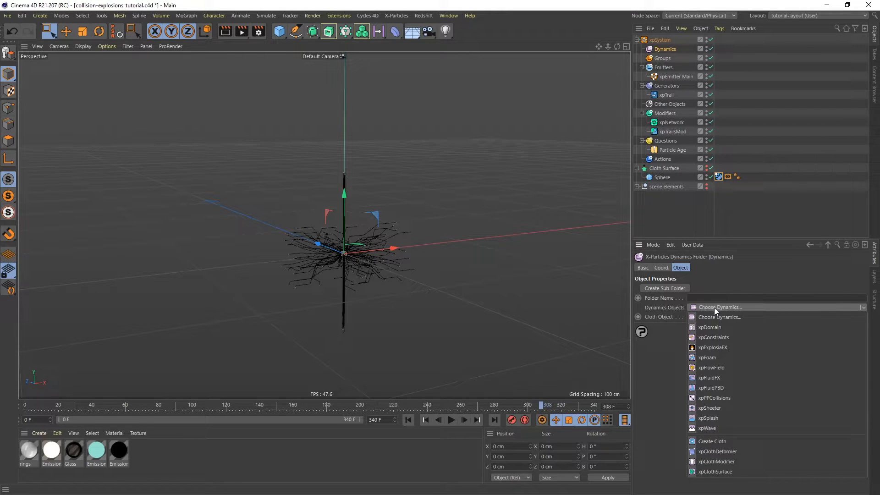
pyautogui.click(720, 365)
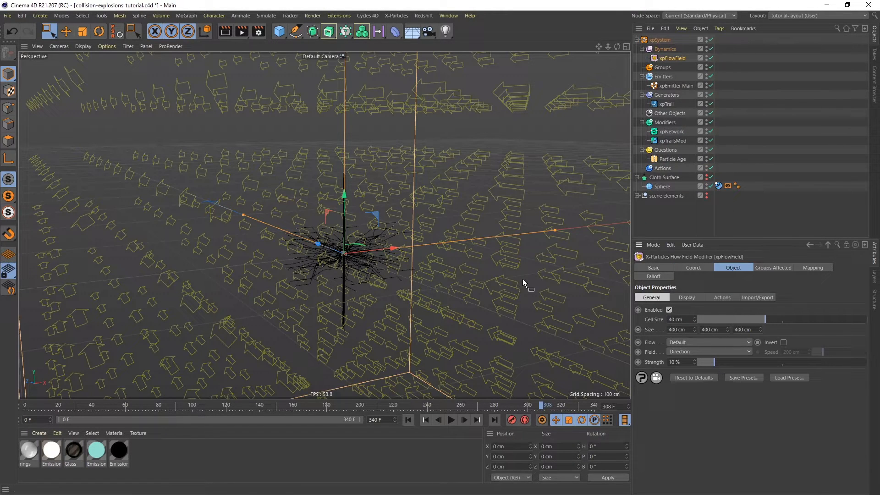
# - Shrink the xpFlowField's bounding box to about 220 × 216 × 240 cm around the particle trails
pyautogui.scroll(-6, 422, 190)
pyautogui.keyDown('alt'); pyautogui.moveTo(429, 209); pyautogui.dragTo(412, 195); pyautogui.keyUp('alt')
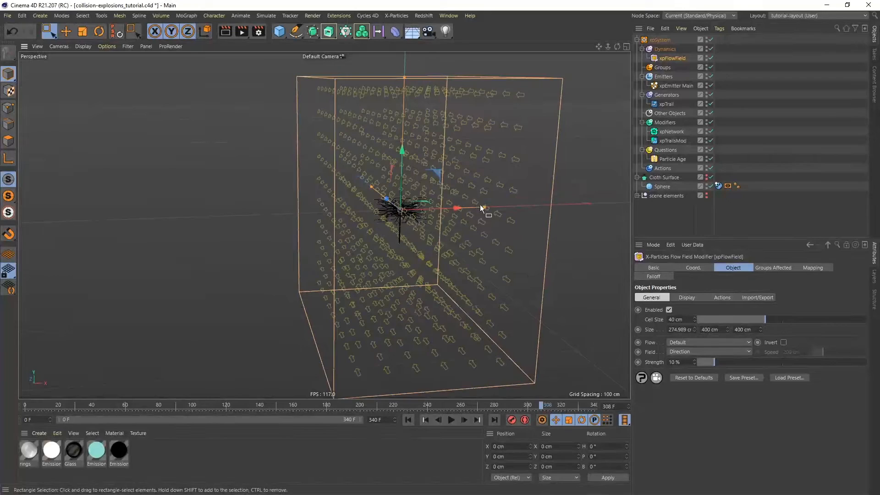
pyautogui.moveTo(481, 207); pyautogui.dragTo(468, 205)
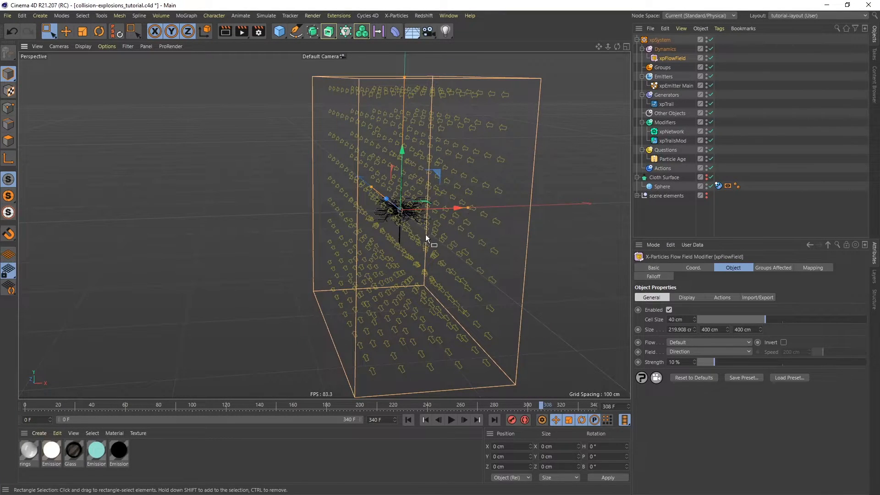
pyautogui.keyDown('alt'); pyautogui.moveTo(425, 234); pyautogui.dragTo(474, 205); pyautogui.keyUp('alt')
pyautogui.moveTo(449, 76); pyautogui.dragTo(448, 140)
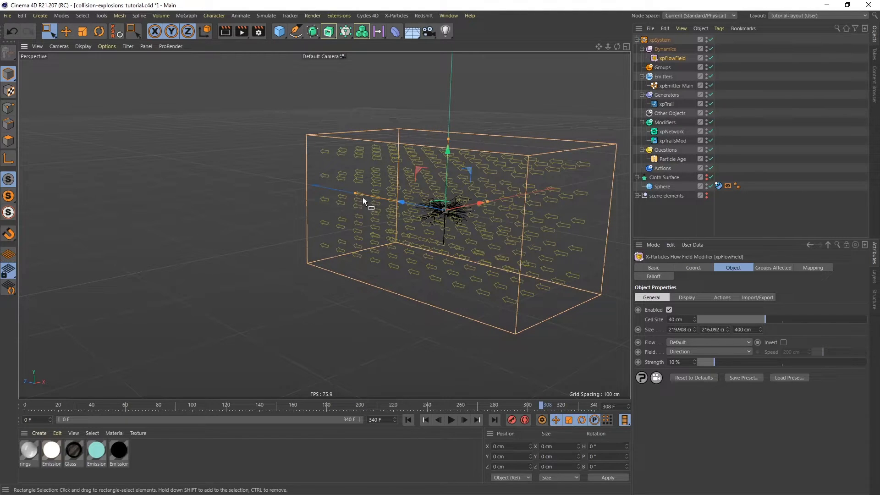
pyautogui.moveTo(356, 193); pyautogui.dragTo(454, 206)
pyautogui.moveTo(346, 196); pyautogui.dragTo(351, 192)
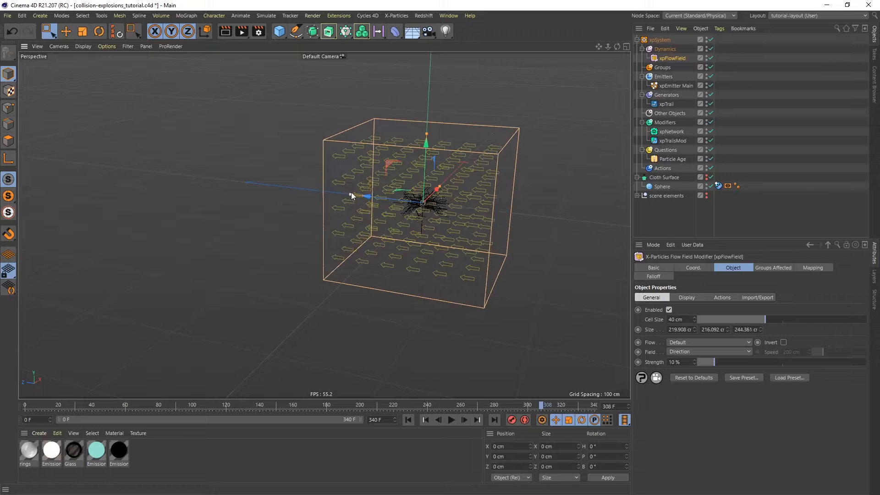
pyautogui.keyDown('alt'); pyautogui.moveTo(458, 215); pyautogui.dragTo(337, 212); pyautogui.keyUp('alt')
pyautogui.hotkey('ctrl', 'z')
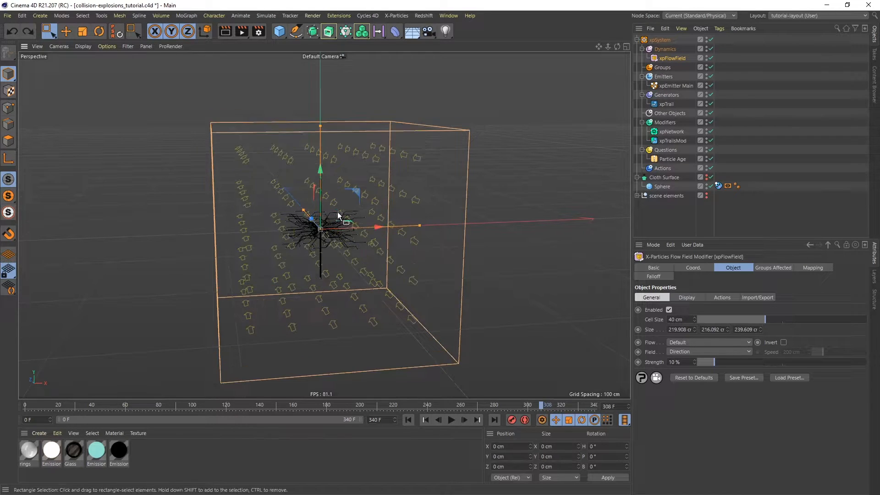
# - Hide the xpFlowField's direction vectors and replay the animation from the first frame to check the flow's effect
pyautogui.scroll(5, 374, 219)
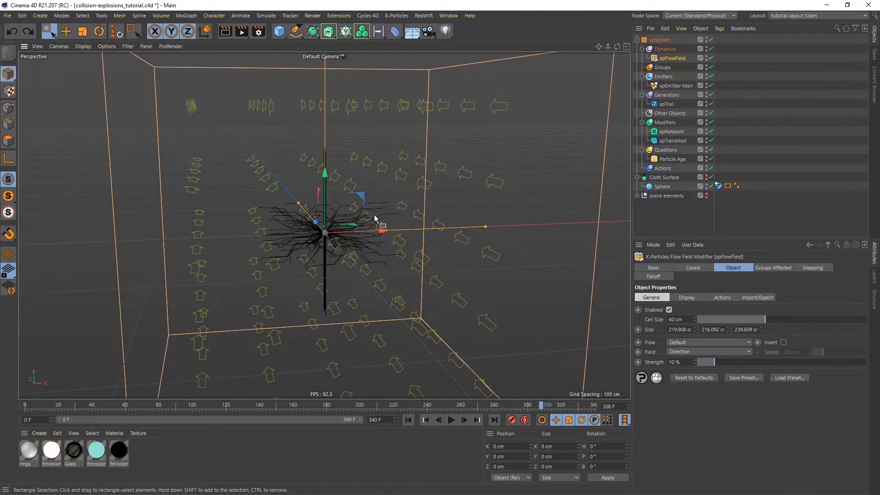
pyautogui.click(686, 298)
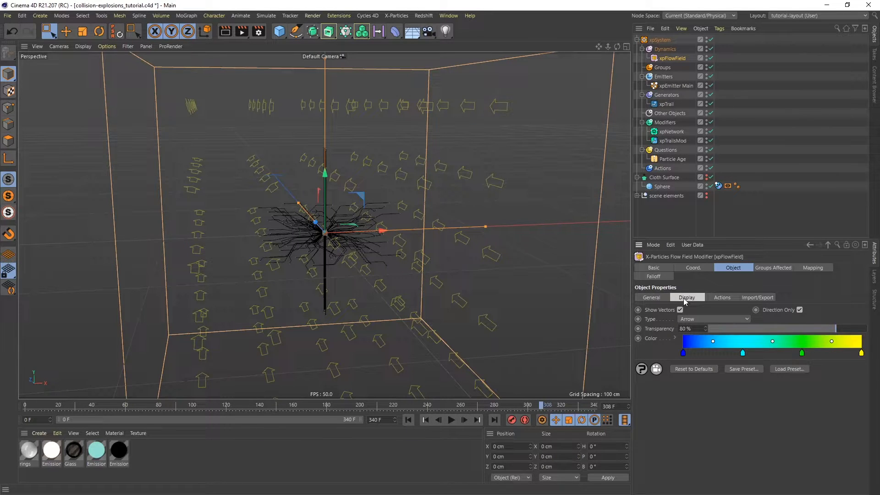
pyautogui.click(680, 310)
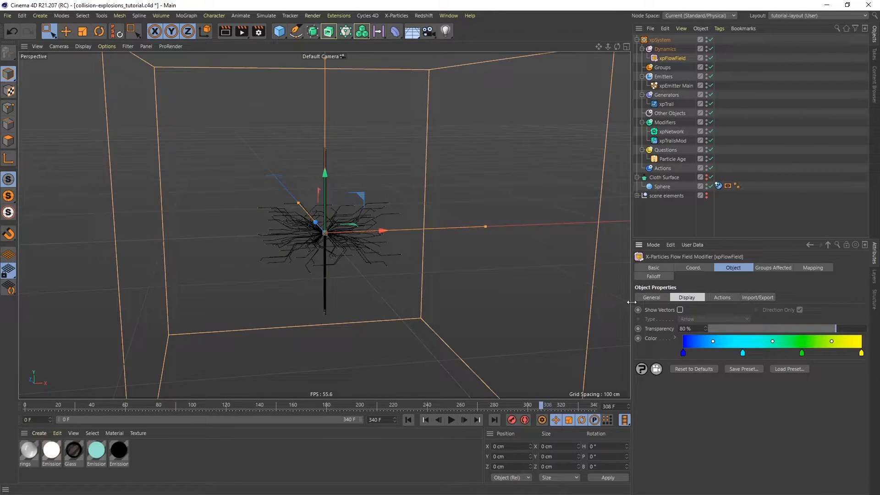
pyautogui.click(408, 420)
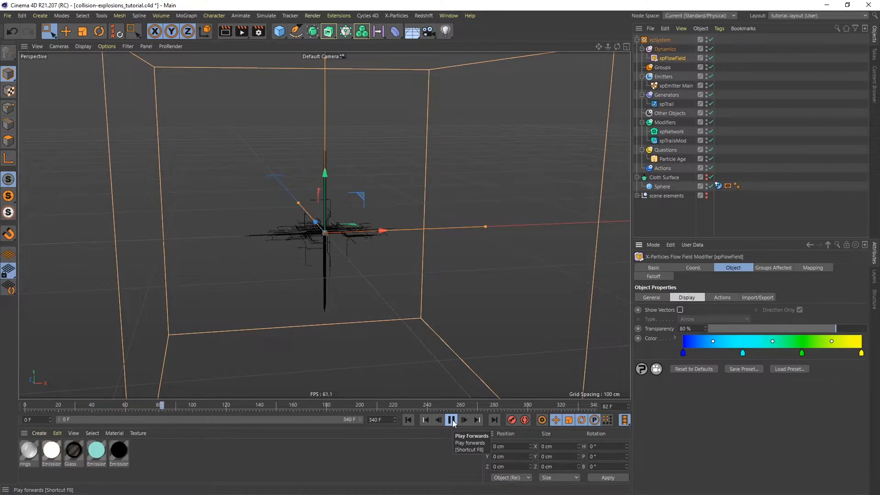
pyautogui.click(452, 419)
# - Set the xpFlowField's Flow to Surface Normal with the Sphere as its object and replay from the first frame
pyautogui.click(650, 298)
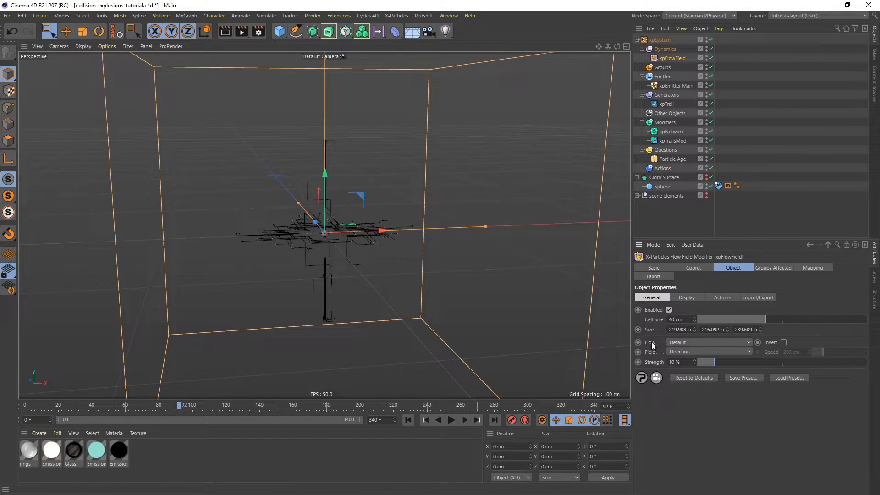
pyautogui.click(687, 343)
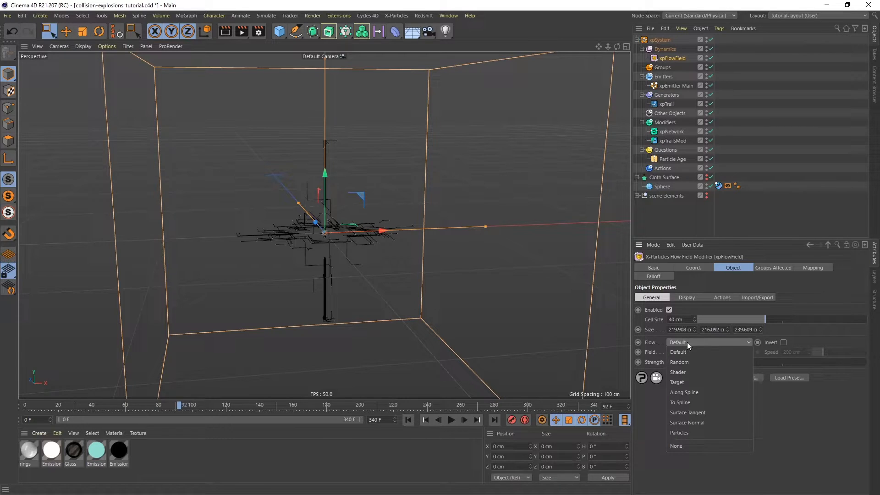
pyautogui.click(692, 423)
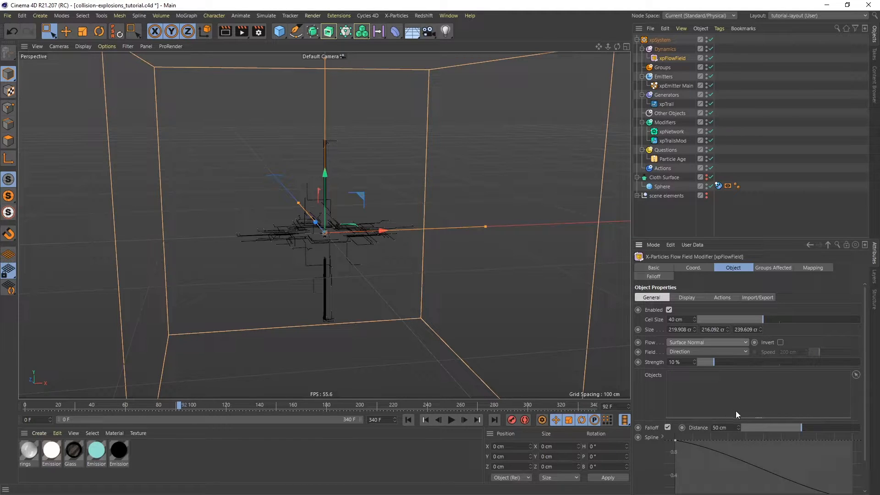
pyautogui.moveTo(659, 190); pyautogui.dragTo(738, 340)
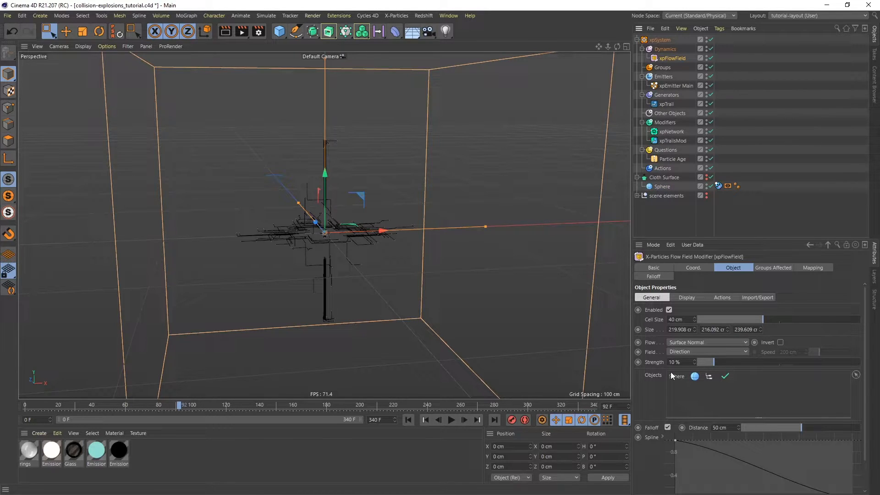
pyautogui.click(407, 419)
pyautogui.click(450, 419)
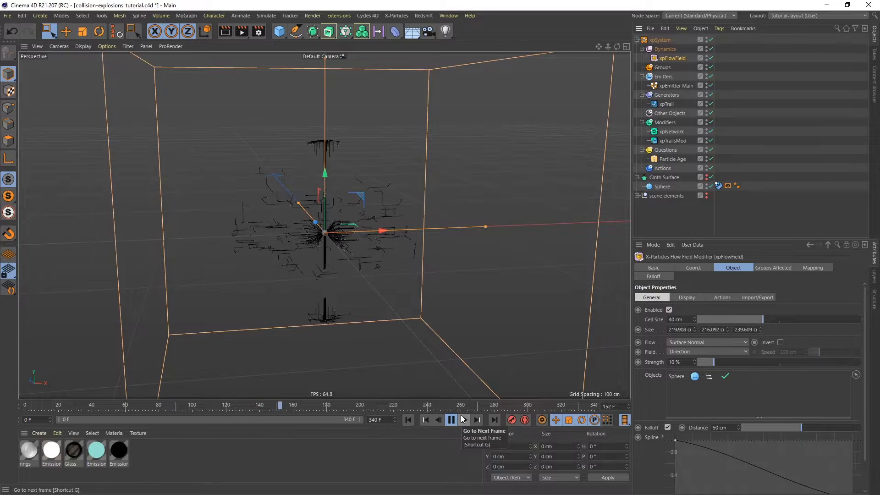
# - Set the xpFlowField's Strength to 100% and disable its Falloff, checking the trails during playback before stopping it
pyautogui.click(711, 362)
pyautogui.moveTo(718, 361); pyautogui.dragTo(861, 361)
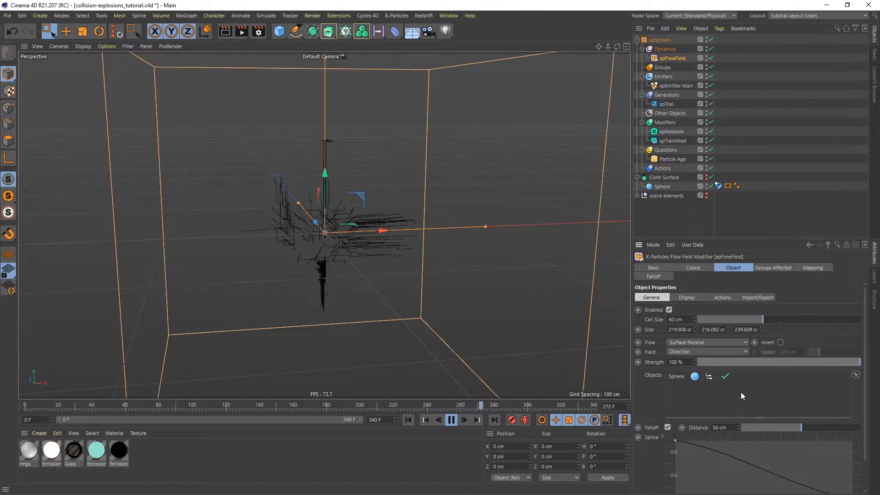
pyautogui.click(667, 427)
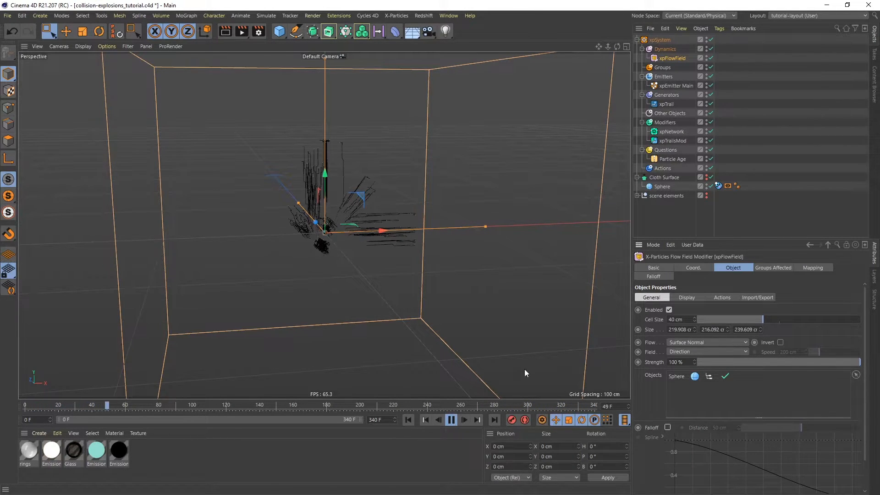
pyautogui.keyDown('alt'); pyautogui.moveTo(339, 251); pyautogui.dragTo(358, 235); pyautogui.keyUp('alt')
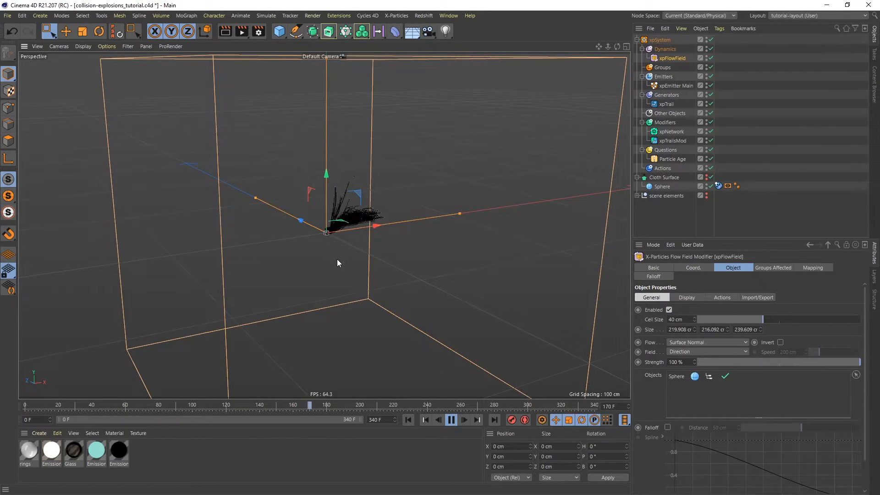
pyautogui.keyDown('alt'); pyautogui.moveTo(332, 239); pyautogui.dragTo(305, 241); pyautogui.keyUp('alt')
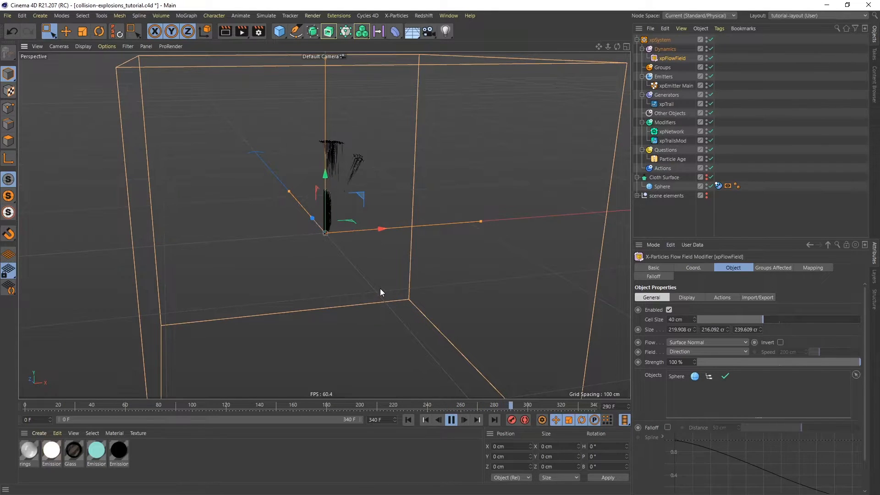
pyautogui.click(451, 420)
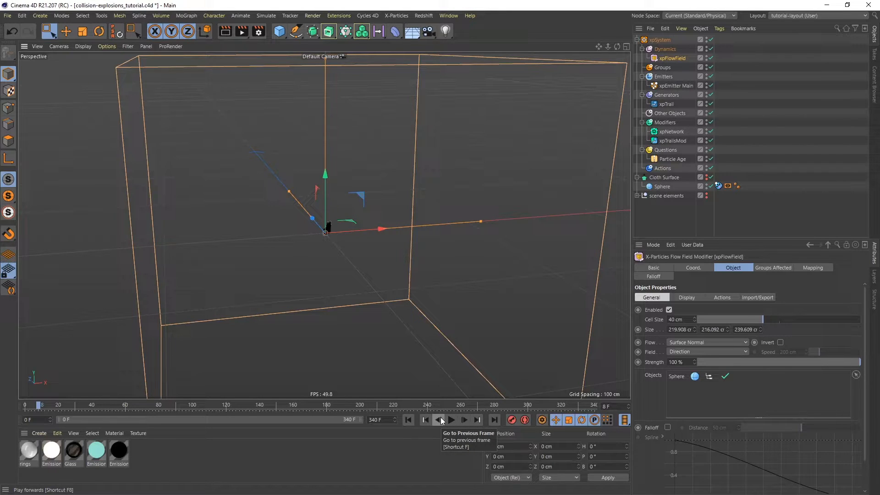
# - Add a Vibrate animation tag to xpEmitter Main
pyautogui.click(675, 86)
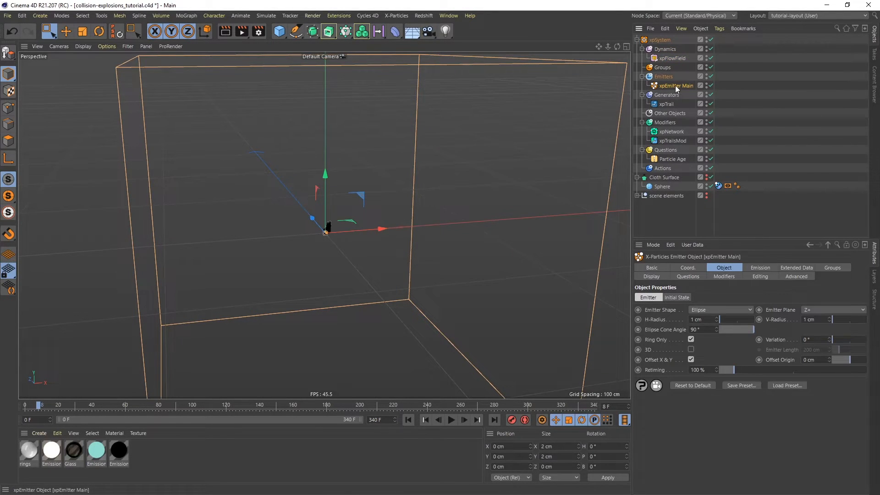
pyautogui.rightClick(675, 85)
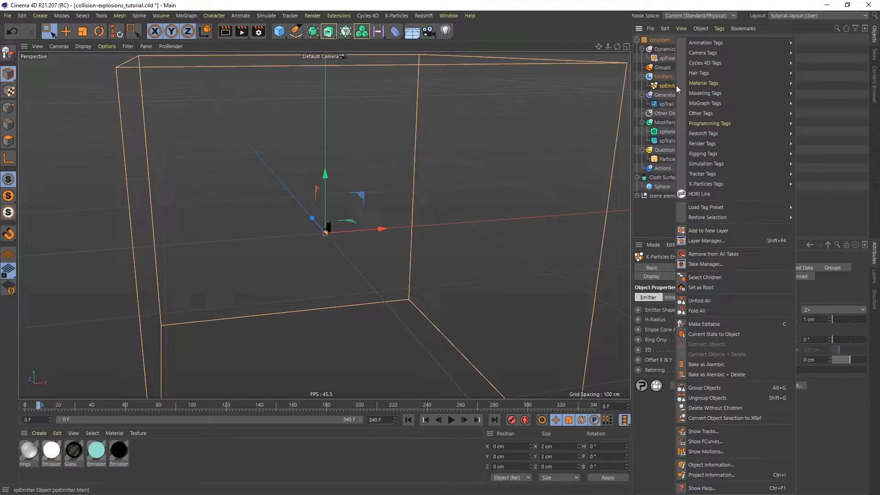
pyautogui.moveTo(746, 40)
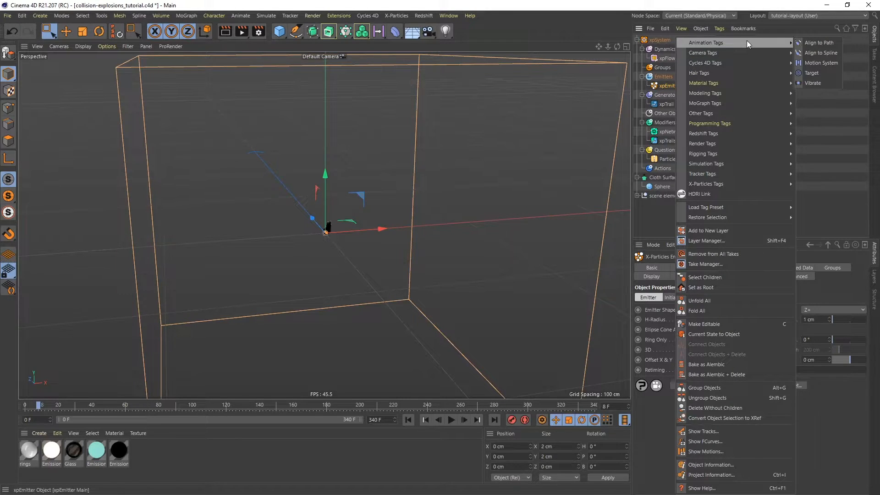
pyautogui.click(818, 81)
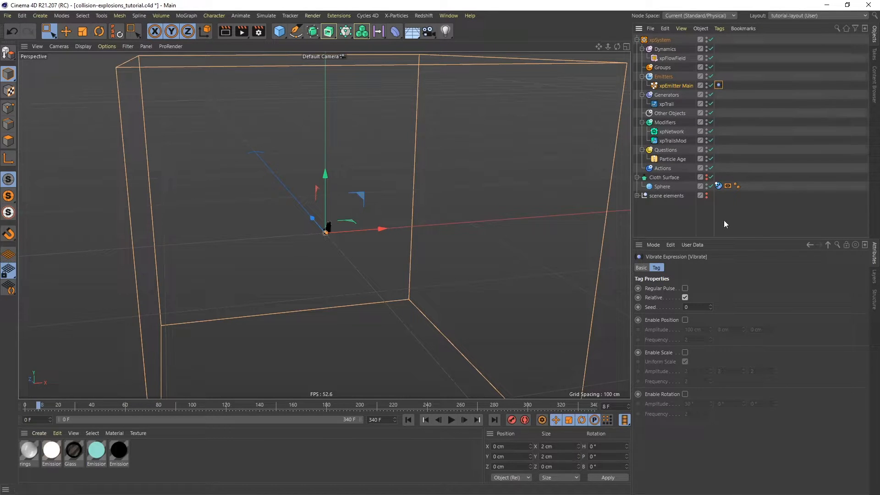
# - Enable position vibration in the emitter's Vibrate tag with an Amplitude of 50 cm on all three axes and Frequency 0.3
pyautogui.click(685, 319)
pyautogui.moveTo(701, 329); pyautogui.dragTo(669, 329)
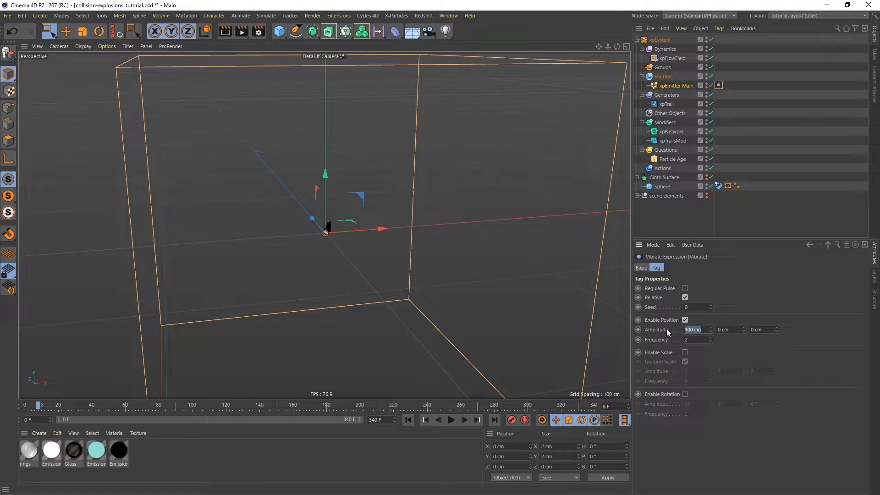
pyautogui.write('50')
pyautogui.press('Tab')
pyautogui.write('50')
pyautogui.press('Tab')
pyautogui.write('5')
# - Replay the animation from the first frame and inspect the vibrating emitter's trails from several angles
pyautogui.click(405, 420)
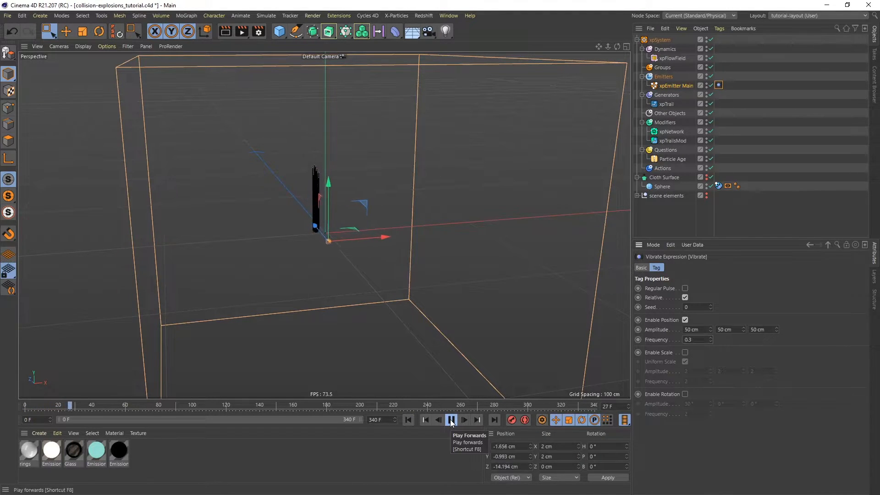
pyautogui.keyDown('alt'); pyautogui.moveTo(325, 195); pyautogui.dragTo(377, 239); pyautogui.keyUp('alt')
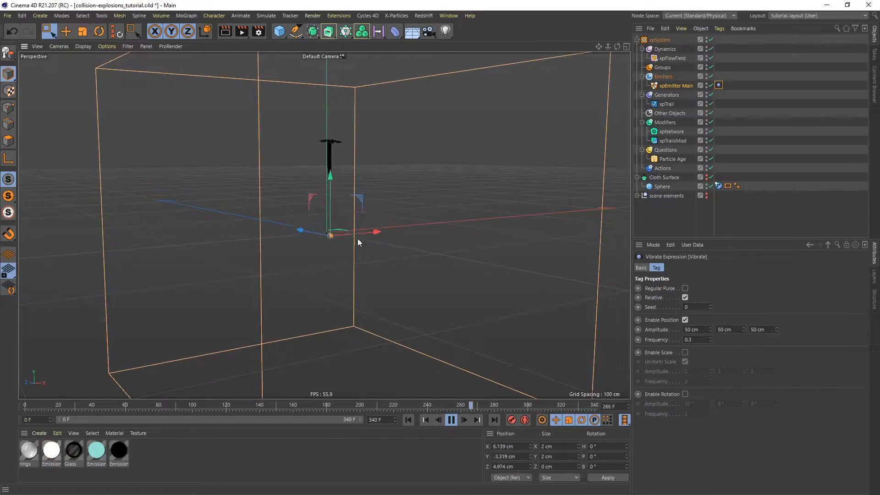
pyautogui.keyDown('alt'); pyautogui.moveTo(355, 223); pyautogui.dragTo(341, 240); pyautogui.keyUp('alt')
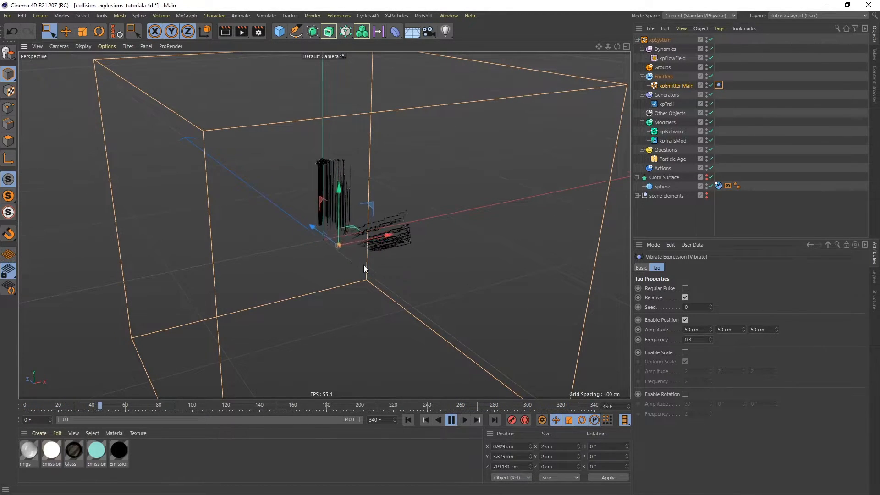
# - Set the Vibrate tag's position Amplitude to 10 cm on all three axes
pyautogui.doubleClick(693, 329)
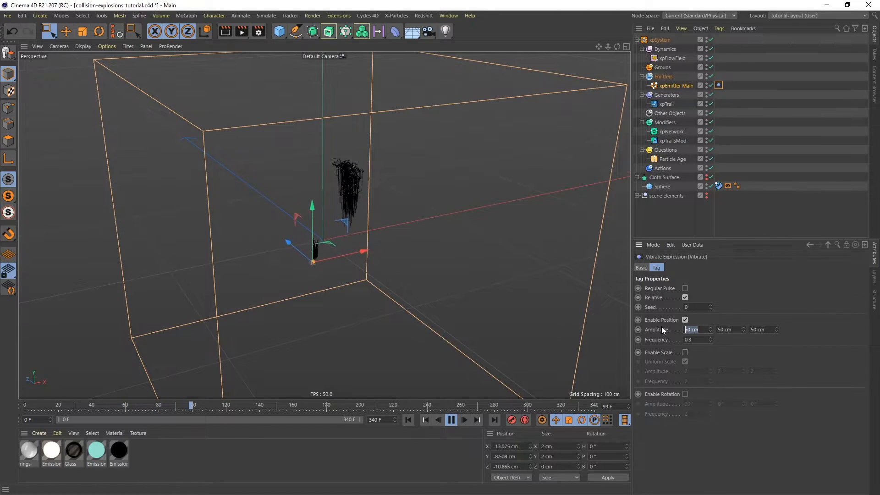
pyautogui.write('10')
pyautogui.hotkey('ctrl', 'Return')
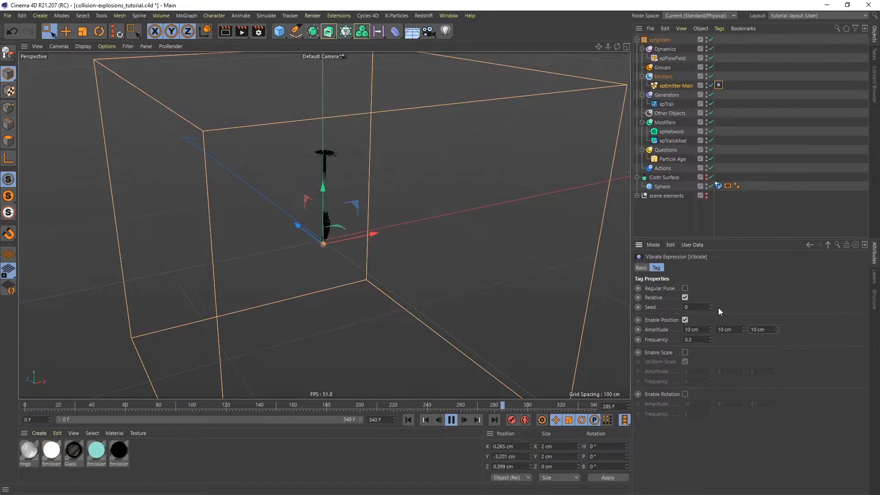
# - Set the xpFlowField's Cell Size to 24 cm and enable Falloff with a Distance of 94 cm
pyautogui.click(678, 58)
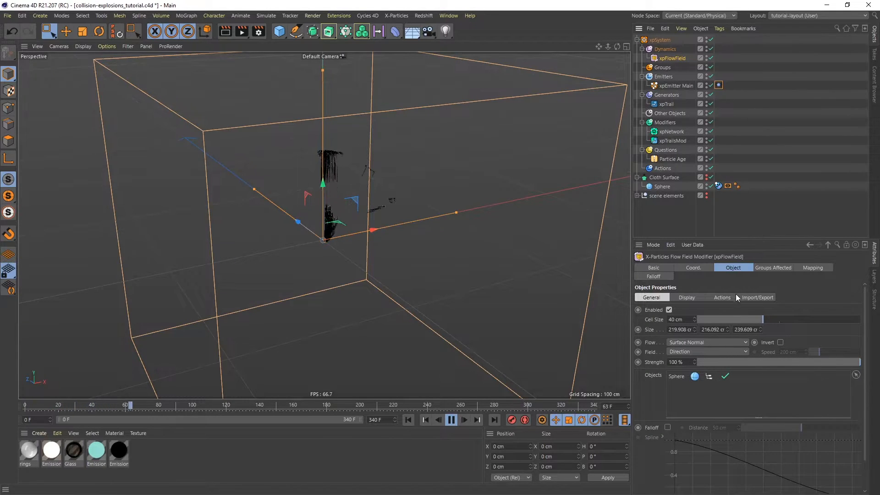
pyautogui.click(761, 318)
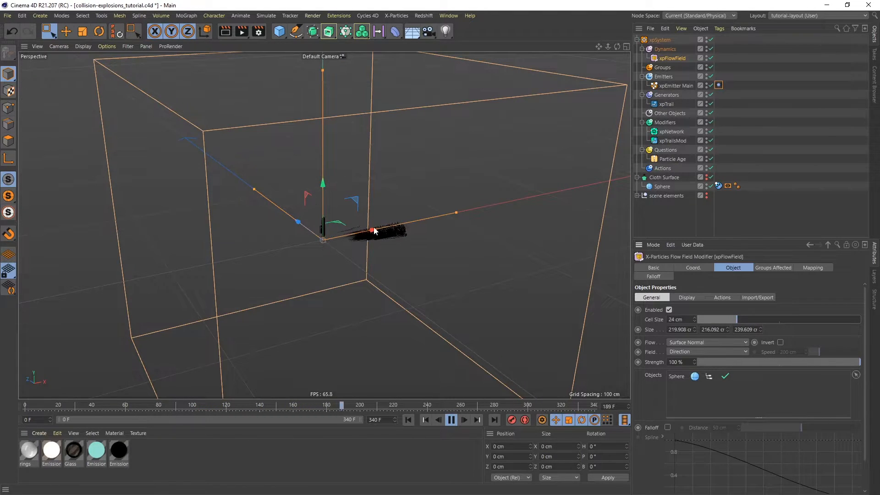
pyautogui.keyDown('alt'); pyautogui.moveTo(338, 250); pyautogui.dragTo(337, 232); pyautogui.keyUp('alt')
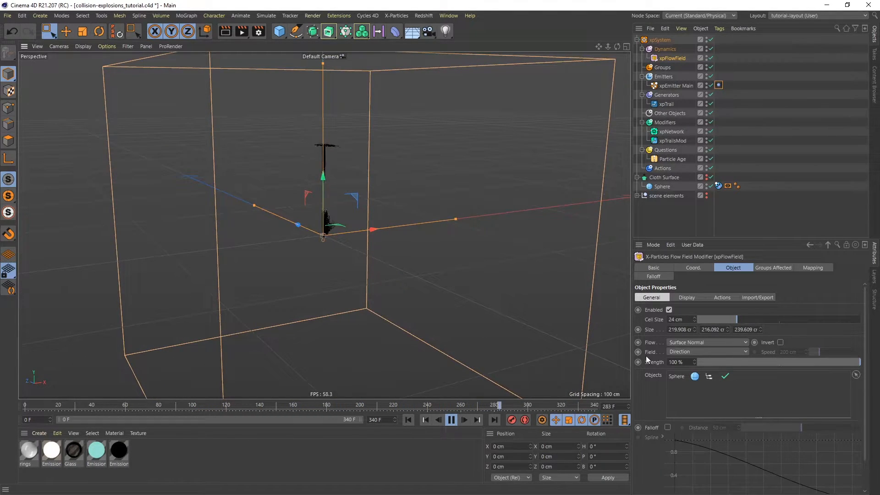
pyautogui.click(667, 427)
pyautogui.moveTo(801, 427); pyautogui.dragTo(854, 427)
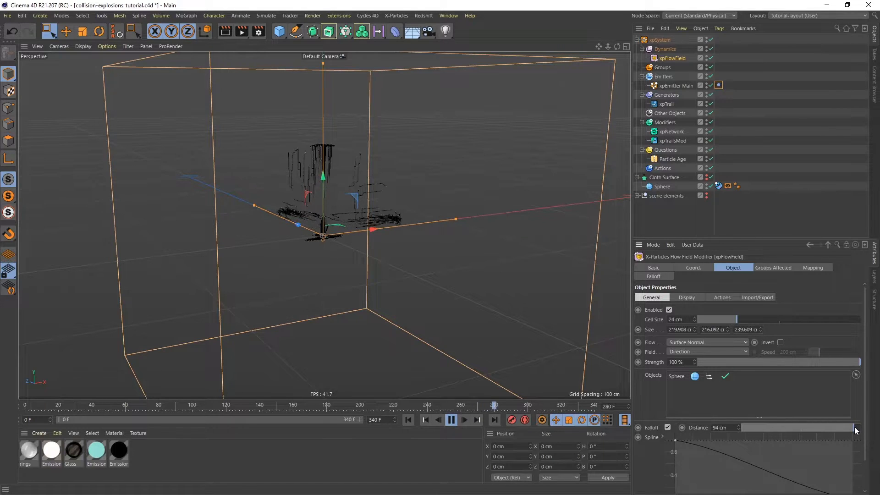
# - Set the xpFlowField's Strength to 42 %, check the playback, and hide the flow field's bounding box in the viewport
pyautogui.moveTo(849, 362); pyautogui.dragTo(776, 365)
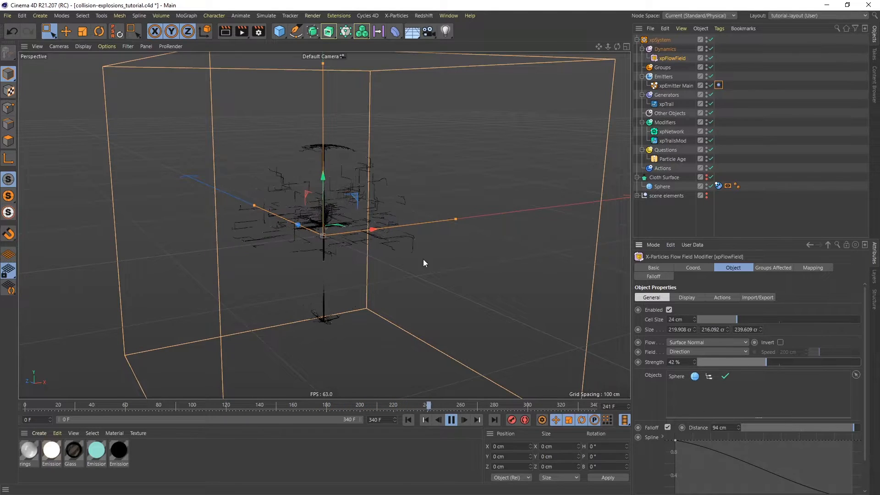
pyautogui.moveTo(366, 221)
pyautogui.keyDown('alt'); pyautogui.mouseDown()
pyautogui.moveTo(363, 251)
pyautogui.moveTo(367, 224)
pyautogui.mouseUp(); pyautogui.keyUp('alt')
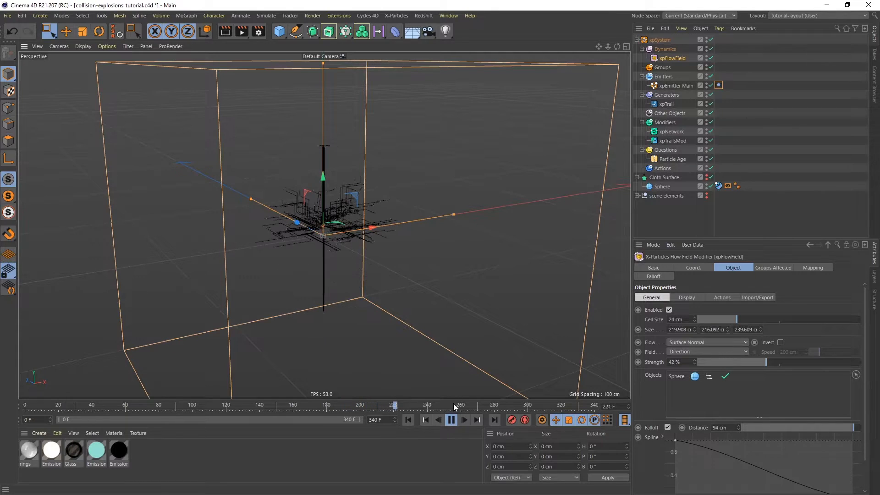
pyautogui.click(451, 421)
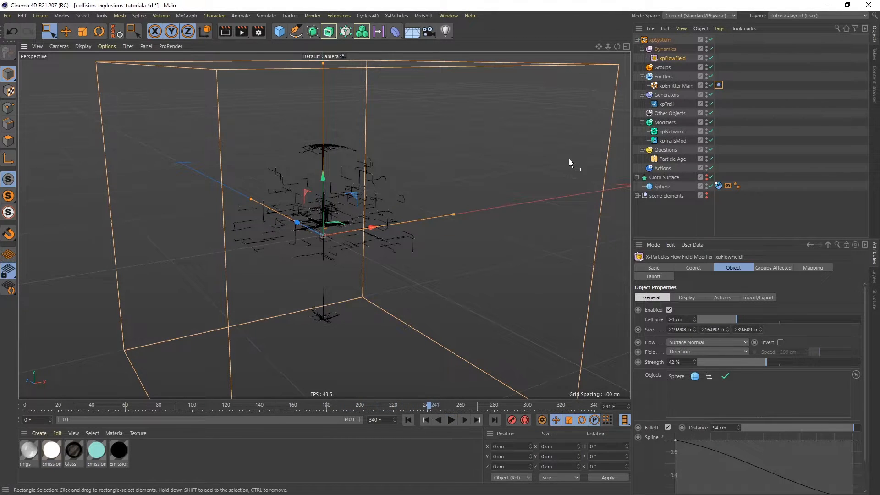
pyautogui.click(709, 58)
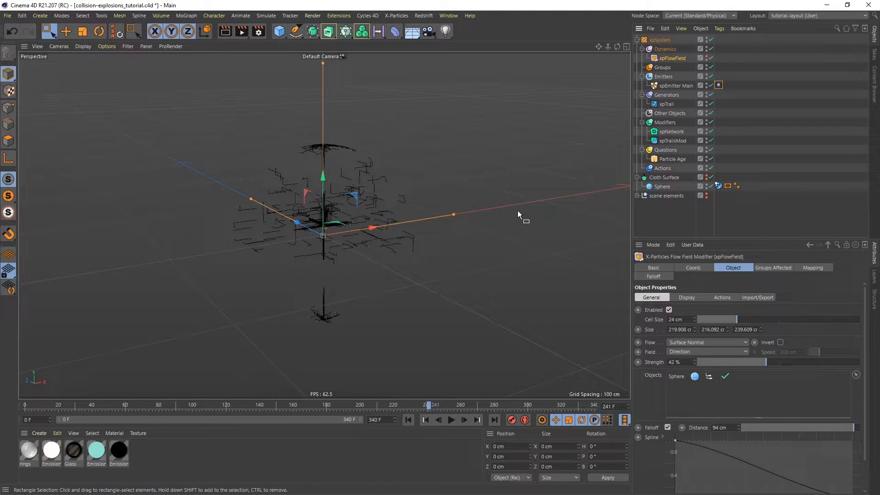
# - Add an xpSpawn generate modifier to the X-Particles system's Modifiers folder
pyautogui.click(663, 122)
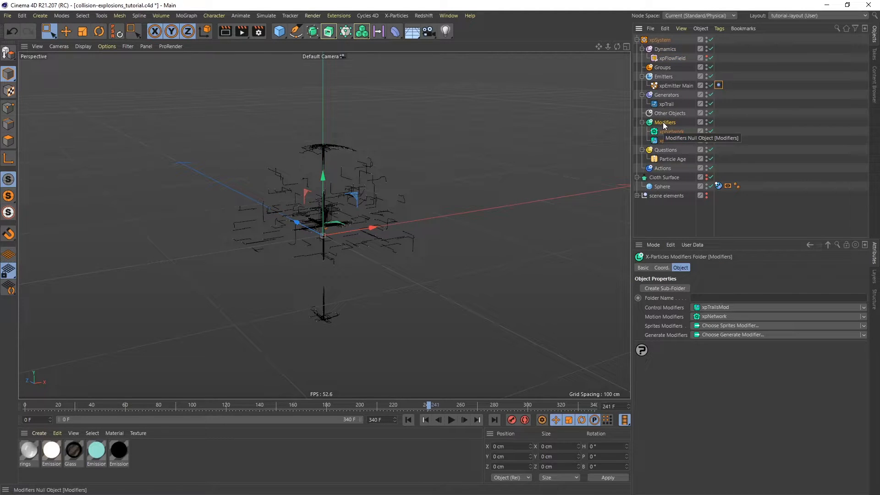
pyautogui.click(715, 335)
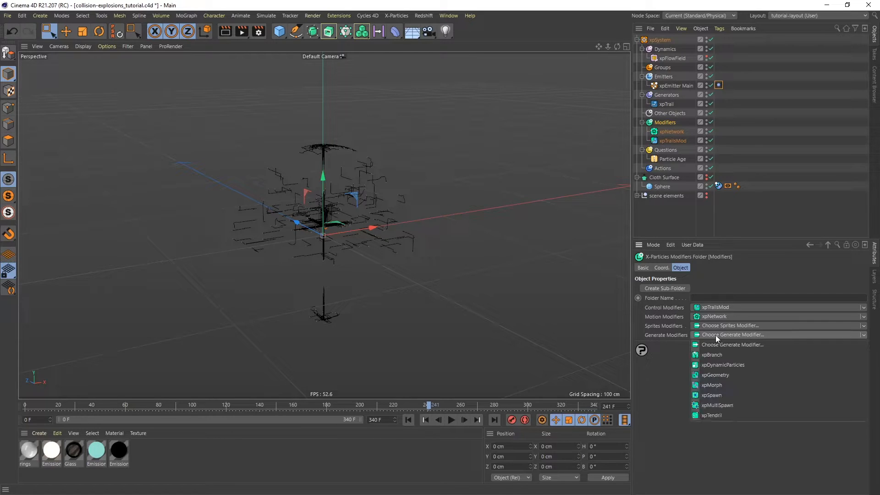
pyautogui.click(715, 394)
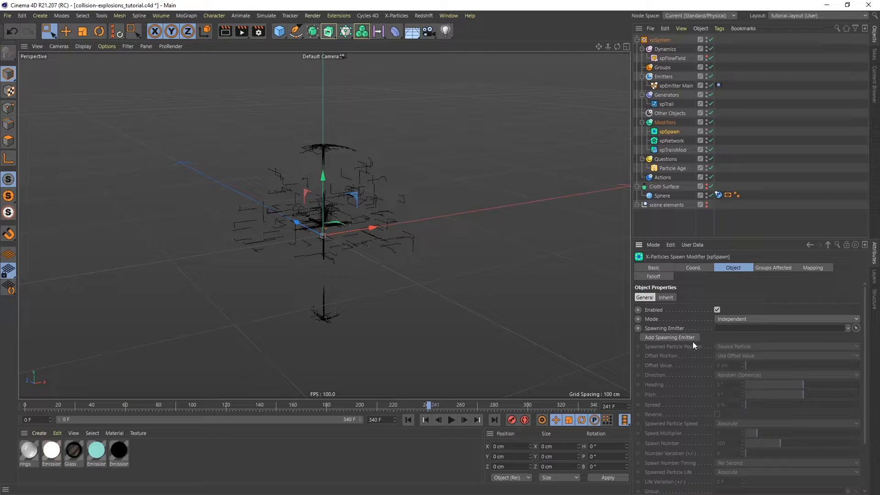
# - Add a spawning emitter to the xpSpawn modifier and rename it "xpEmitter spawn"
pyautogui.click(669, 337)
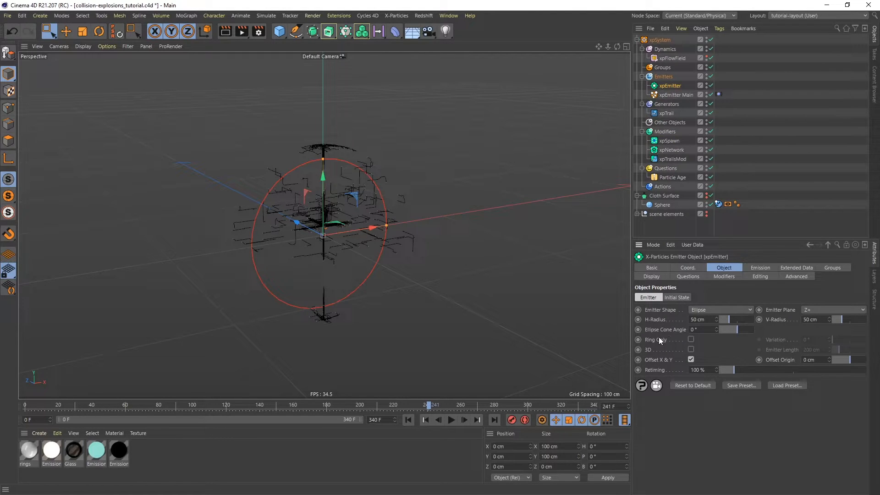
pyautogui.doubleClick(671, 85)
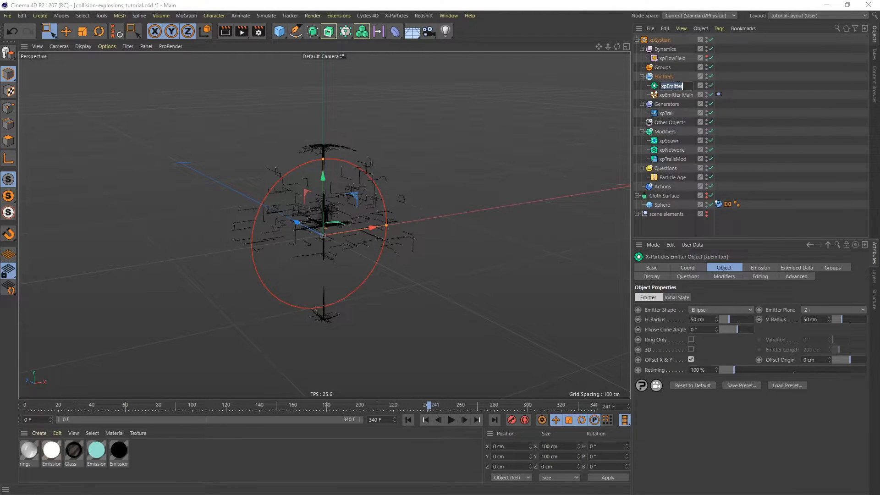
pyautogui.click(688, 86)
pyautogui.write('spawn')
pyautogui.press('Return')
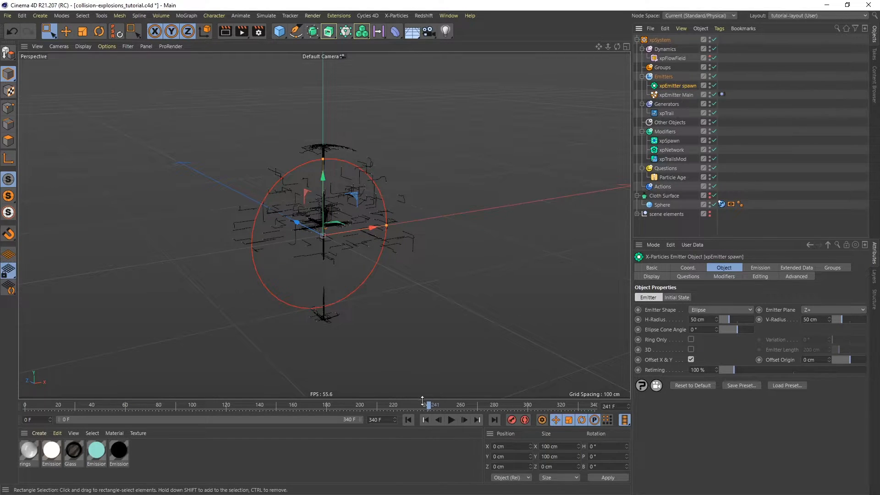
# - Replay the animation from the first frame to inspect the particles spawned by the new emitter
pyautogui.click(408, 419)
pyautogui.click(450, 419)
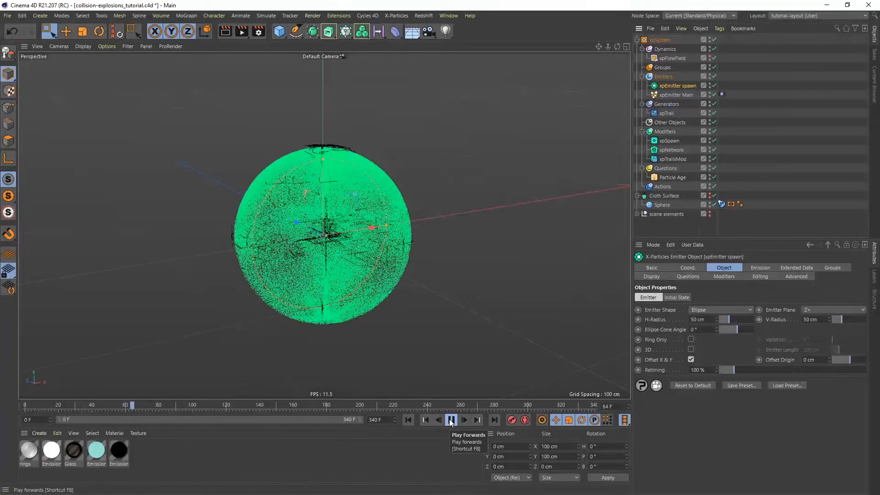
pyautogui.click(451, 420)
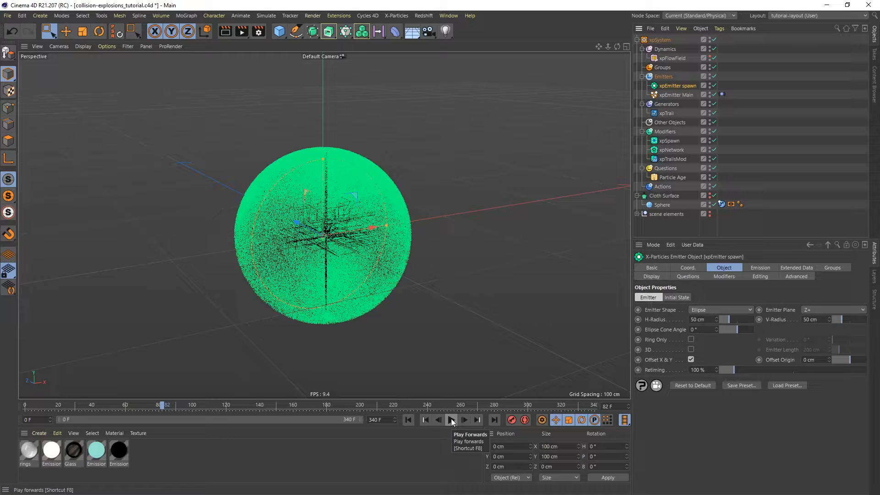
# - Add a question to xpEmitter Main with Question Type Particle Flags, testing Particle Collided (Object)
pyautogui.click(680, 95)
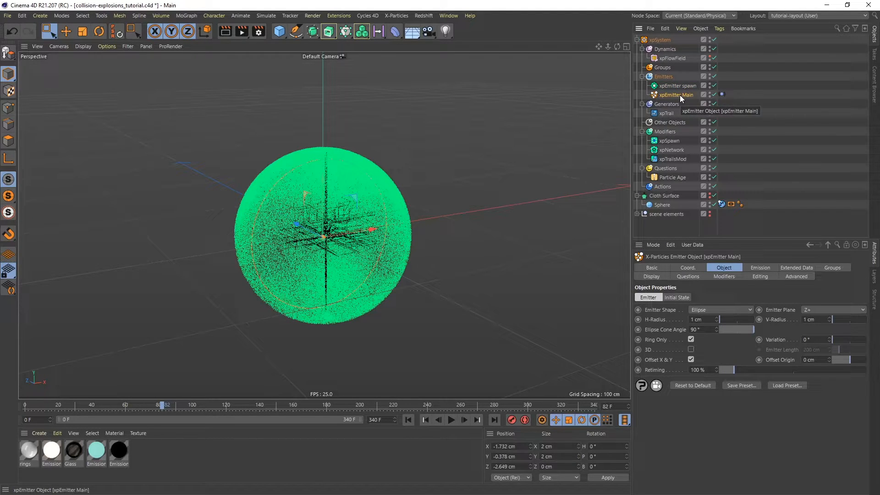
pyautogui.click(688, 277)
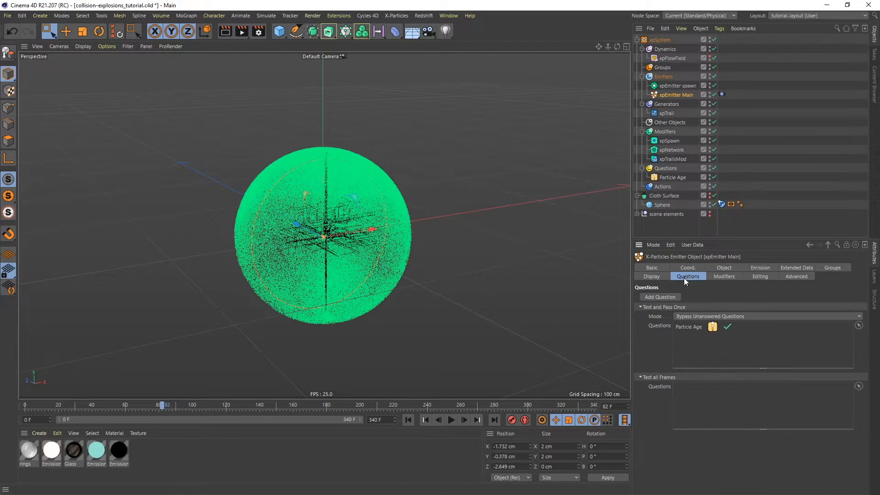
pyautogui.click(659, 297)
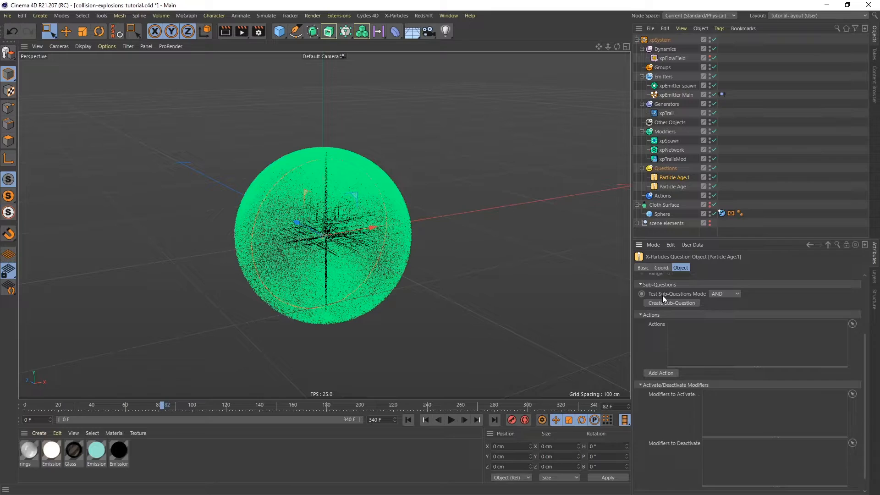
pyautogui.moveTo(866, 362); pyautogui.dragTo(872, 303)
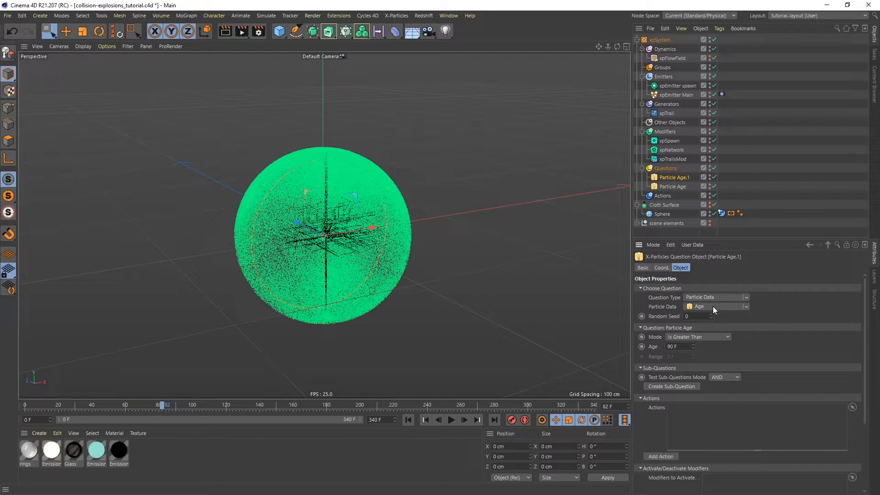
pyautogui.click(746, 298)
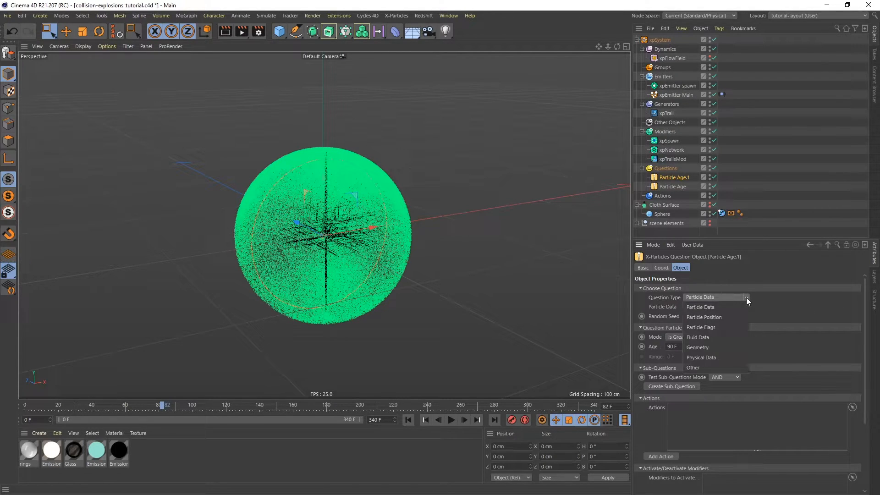
pyautogui.click(711, 329)
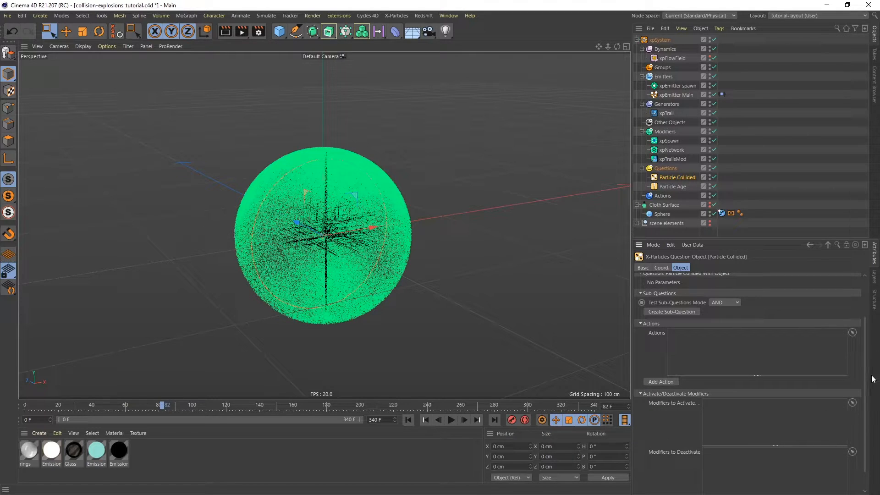
pyautogui.moveTo(865, 378); pyautogui.dragTo(866, 310)
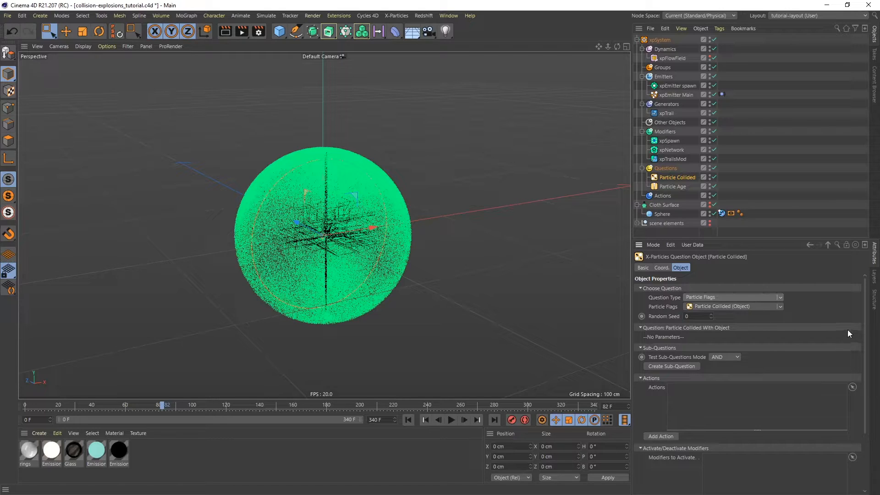
# - Assign xpSpawn to the Particle Collided question's Modifiers to Activate
pyautogui.moveTo(865, 309); pyautogui.dragTo(834, 384)
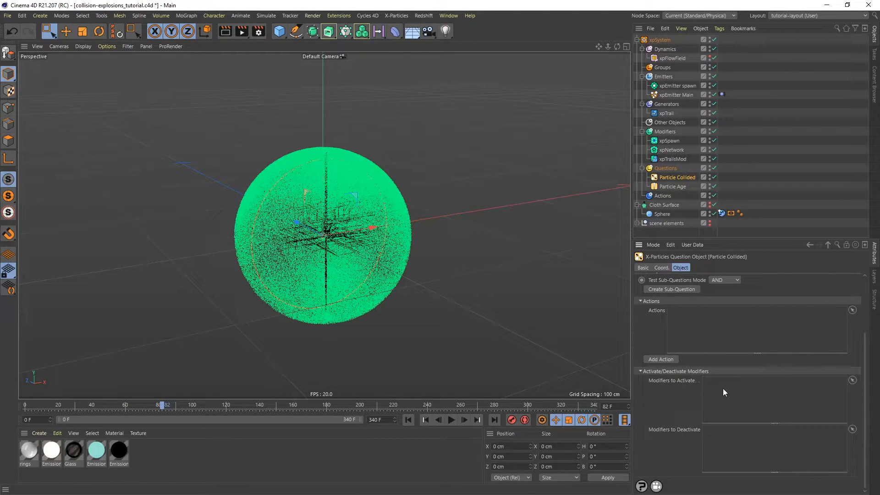
pyautogui.moveTo(666, 140); pyautogui.dragTo(722, 389)
pyautogui.moveTo(863, 349); pyautogui.dragTo(851, 290)
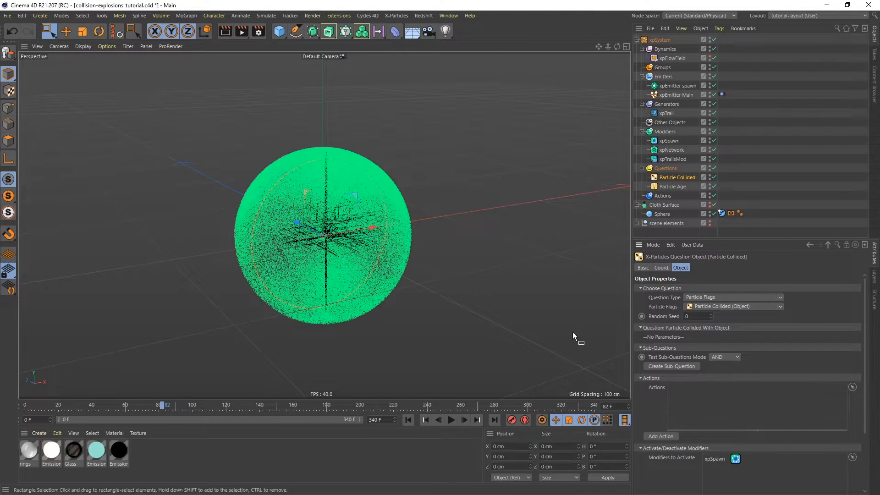
# - Replay the simulation from the first frame to check that spawning is triggered by particle collisions
pyautogui.click(408, 419)
pyautogui.click(451, 420)
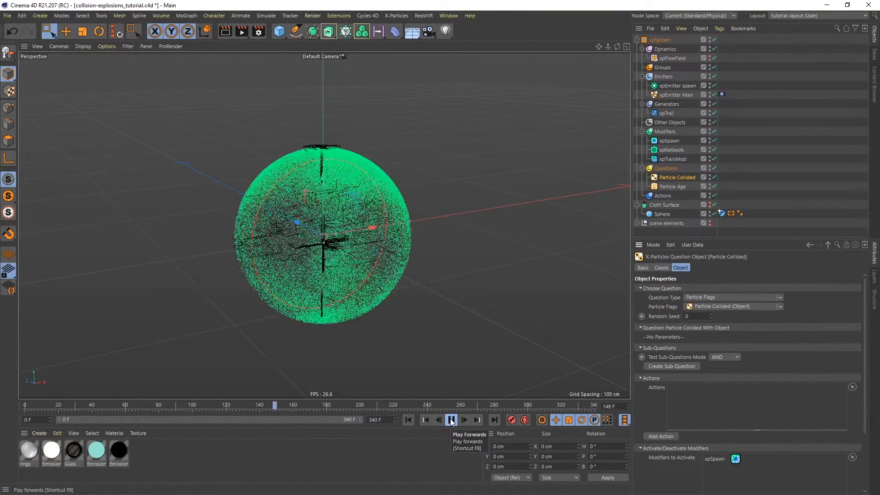
pyautogui.click(450, 420)
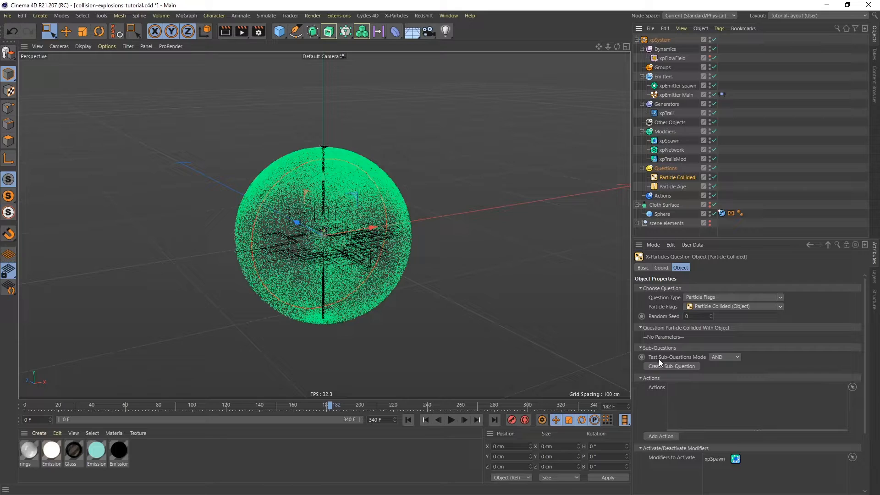
# - Create a sub-question under Particle Collided with Question Type Other, set to Random Probability
pyautogui.click(731, 356)
pyautogui.click(671, 367)
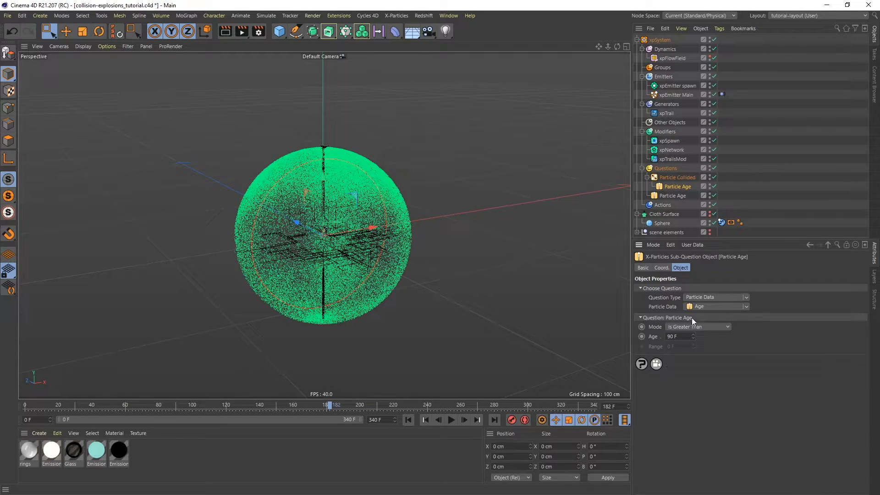
pyautogui.click(742, 298)
pyautogui.click(733, 306)
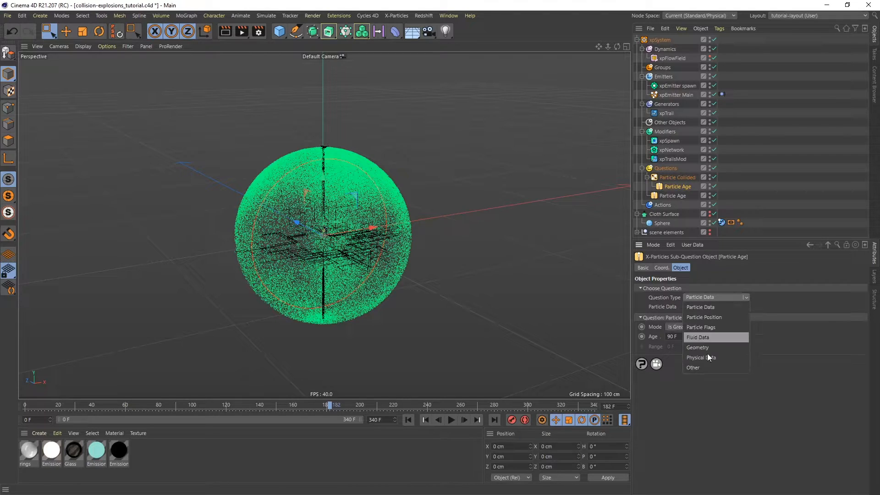
pyautogui.click(702, 364)
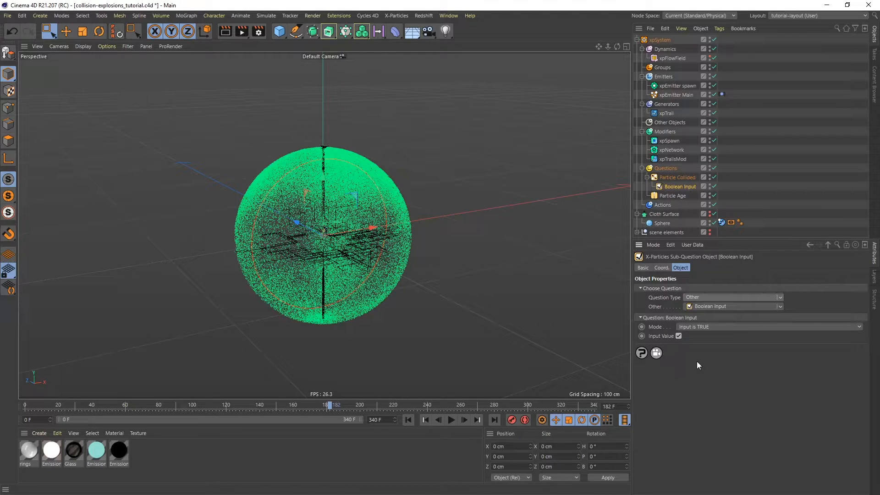
pyautogui.click(780, 306)
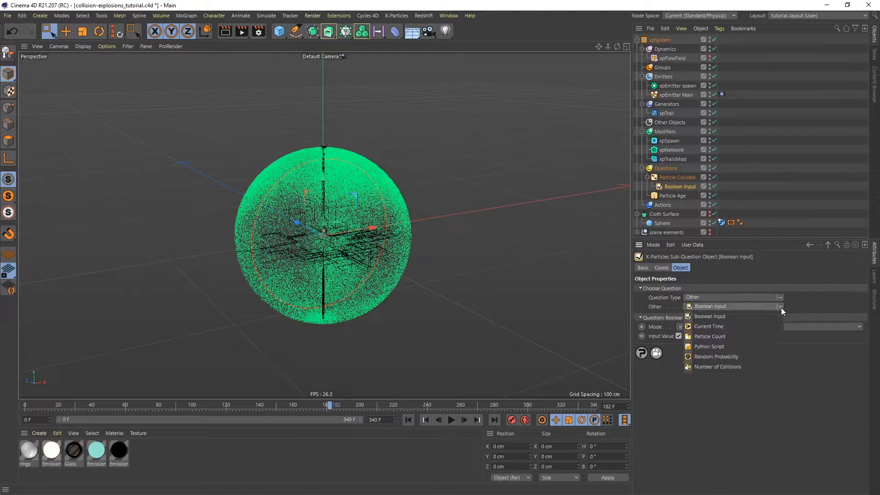
pyautogui.click(716, 360)
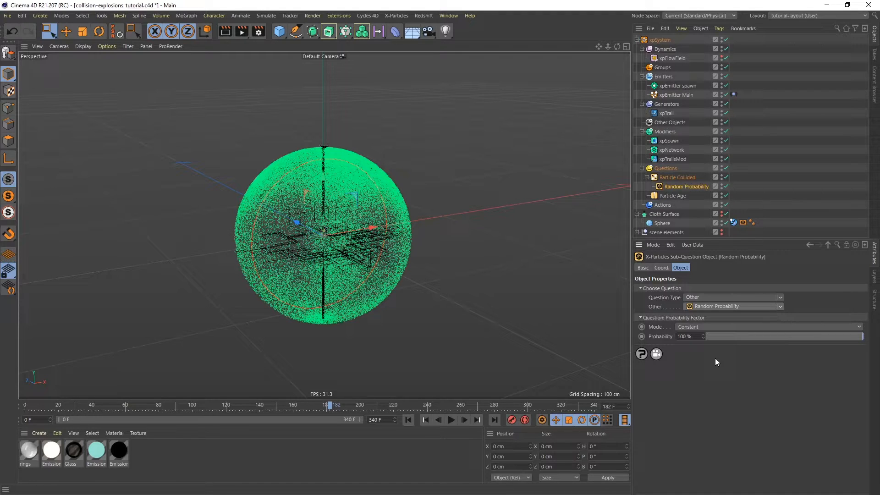
# - Replay the simulation from the first frame to check spawning with the Random Probability sub-question at its default probability
pyautogui.click(408, 419)
pyautogui.click(452, 420)
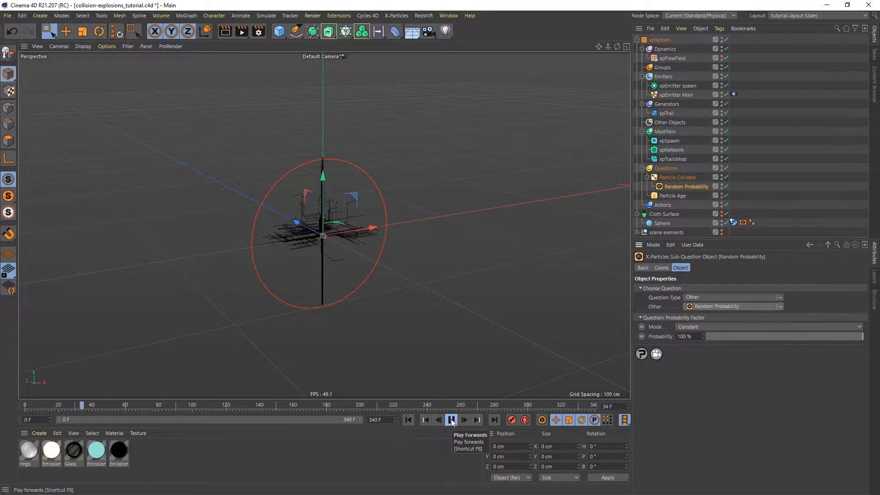
pyautogui.click(451, 418)
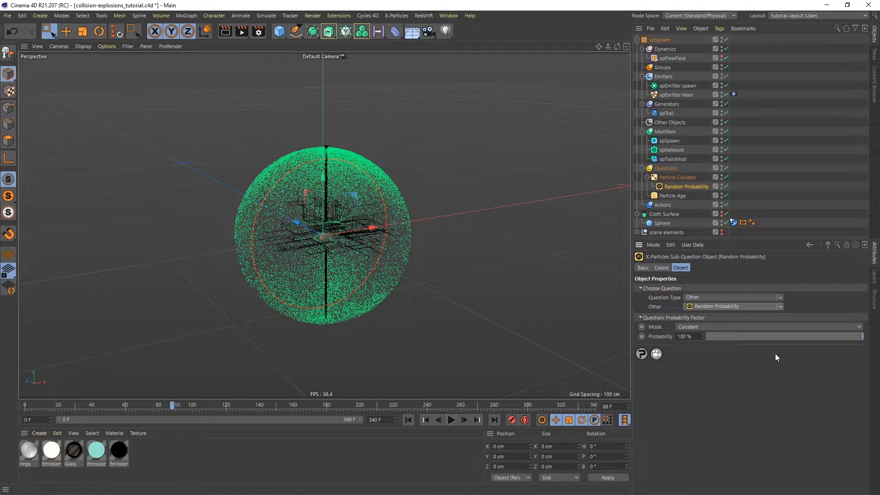
# - Set the Random Probability sub-question's Probability to 0 % and replay the simulation to test spawning
pyautogui.moveTo(780, 338); pyautogui.dragTo(669, 338)
pyautogui.click(423, 419)
pyautogui.click(451, 419)
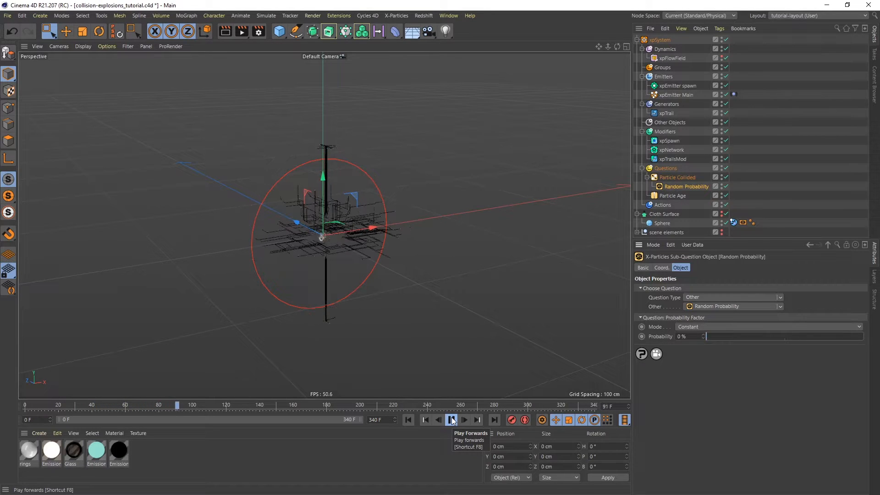
pyautogui.click(452, 419)
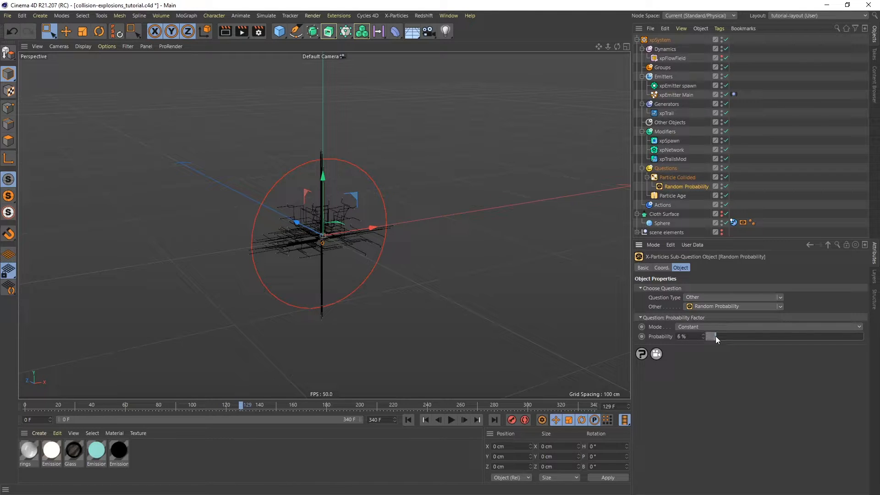
# - Set the Random Probability sub-question's Probability to 30 % and replay the simulation from the first frame
pyautogui.moveTo(715, 336); pyautogui.dragTo(749, 336)
pyautogui.click(408, 419)
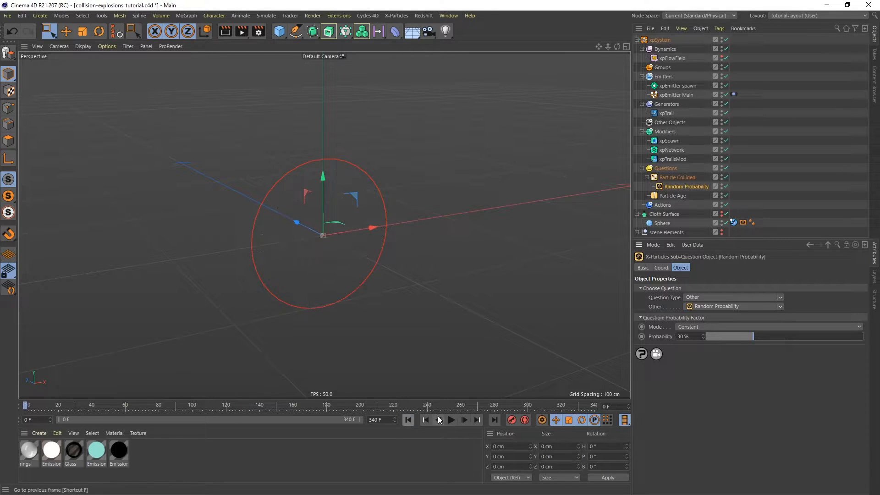
pyautogui.click(451, 420)
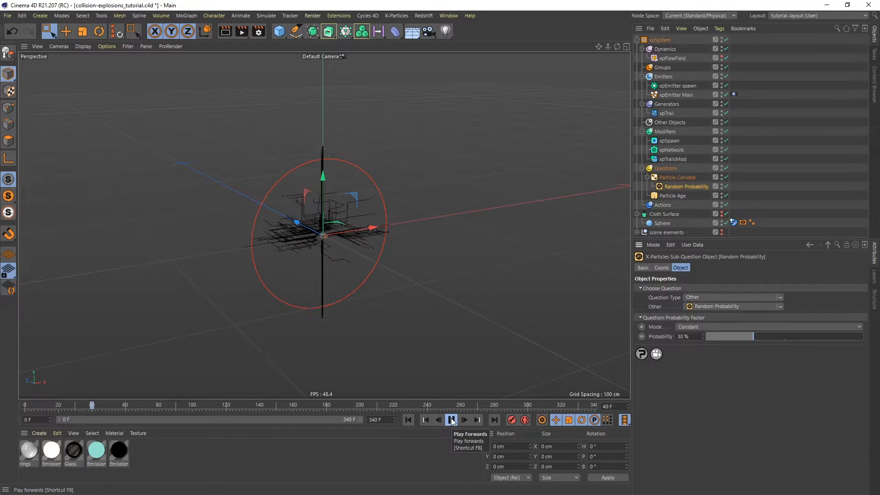
pyautogui.click(451, 419)
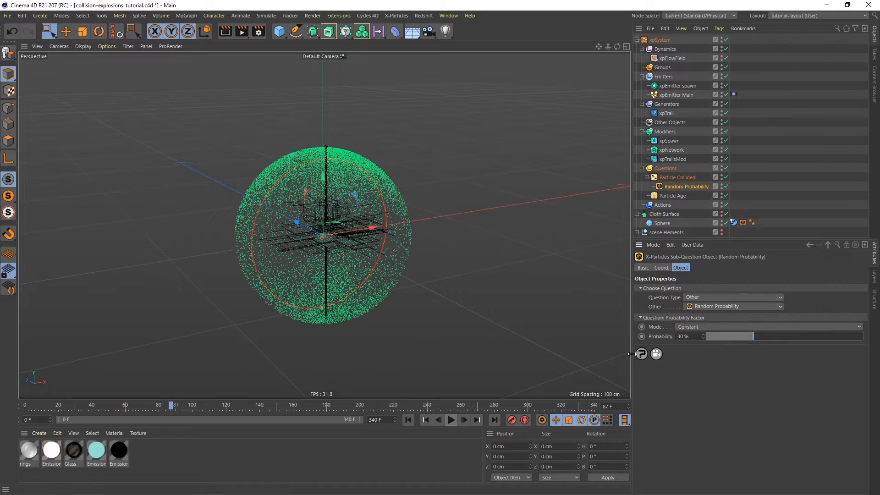
# - Set the Random Probability sub-question's Probability to 0.3 % and replay the simulation from the first frame
pyautogui.doubleClick(691, 337)
pyautogui.write('0.3')
pyautogui.press('Return')
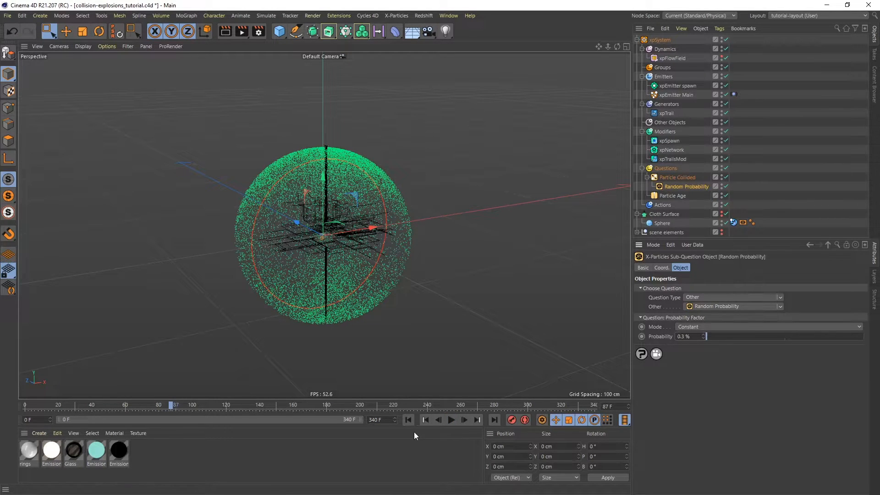
pyautogui.click(408, 419)
pyautogui.click(451, 420)
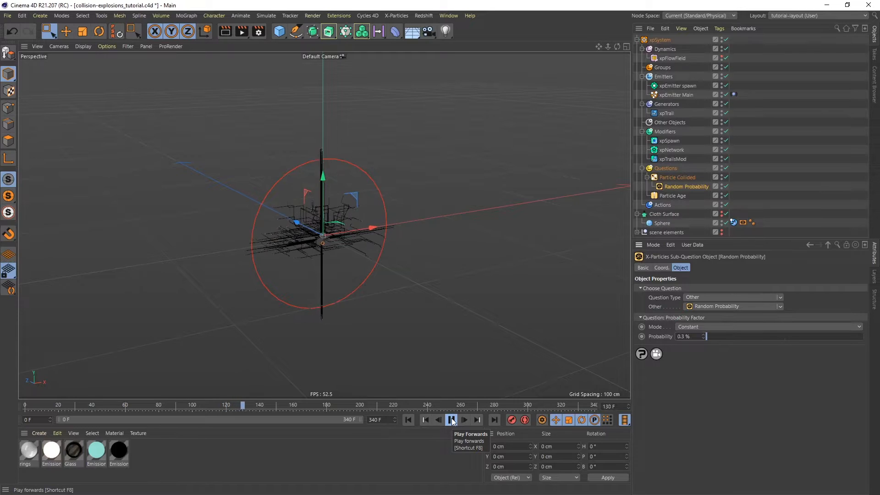
pyautogui.click(452, 420)
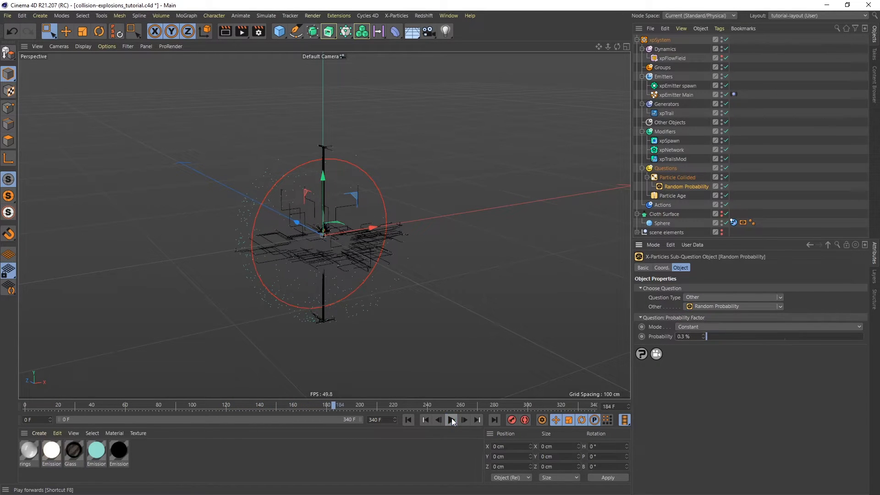
pyautogui.doubleClick(683, 337)
pyautogui.write('23')
pyautogui.press('Return')
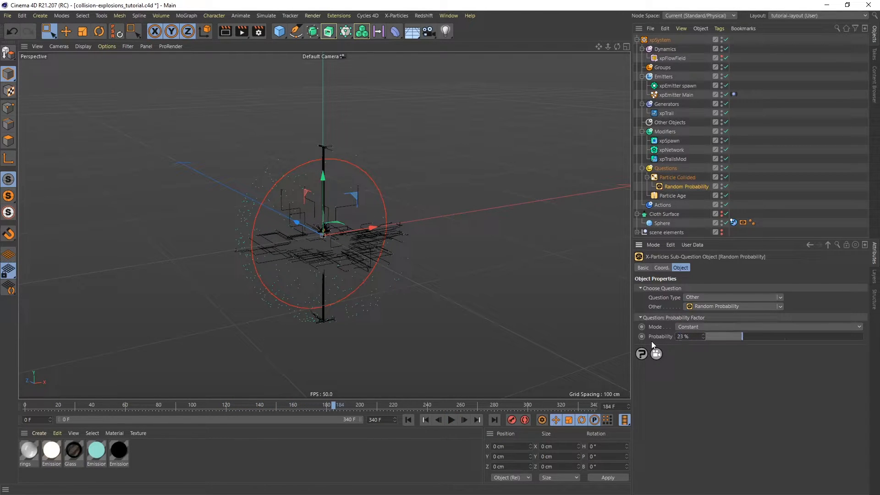
# - Set the Random Probability sub-question's Probability to 2 % and replay the simulation from the first frame
pyautogui.doubleClick(695, 338)
pyautogui.write('2')
pyautogui.press('Return')
pyautogui.click(408, 419)
pyautogui.click(451, 420)
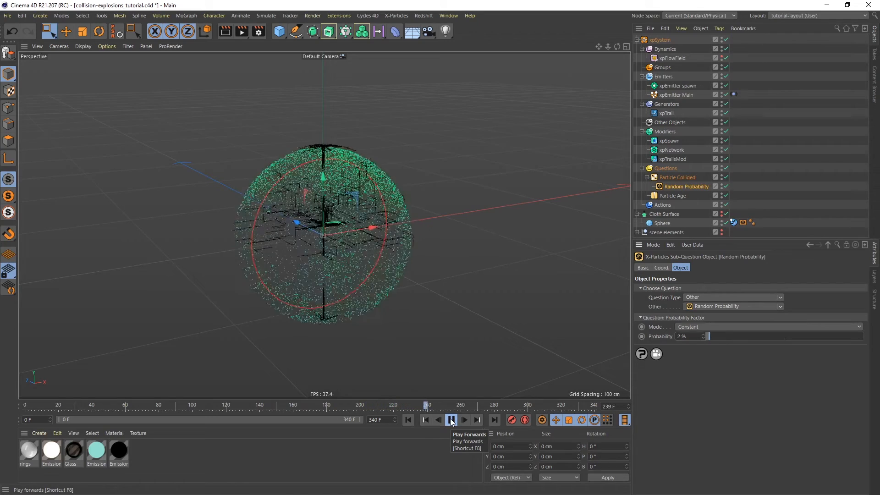
pyautogui.click(451, 420)
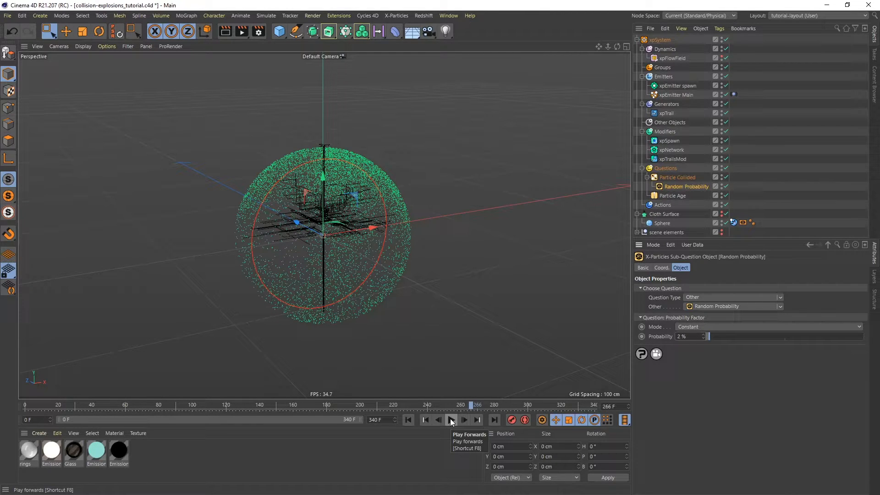
# - Turn off Full Lifespan in xpEmitter spawn's emission settings and set Lifespan to 50 F with 20 F Variation
pyautogui.click(673, 85)
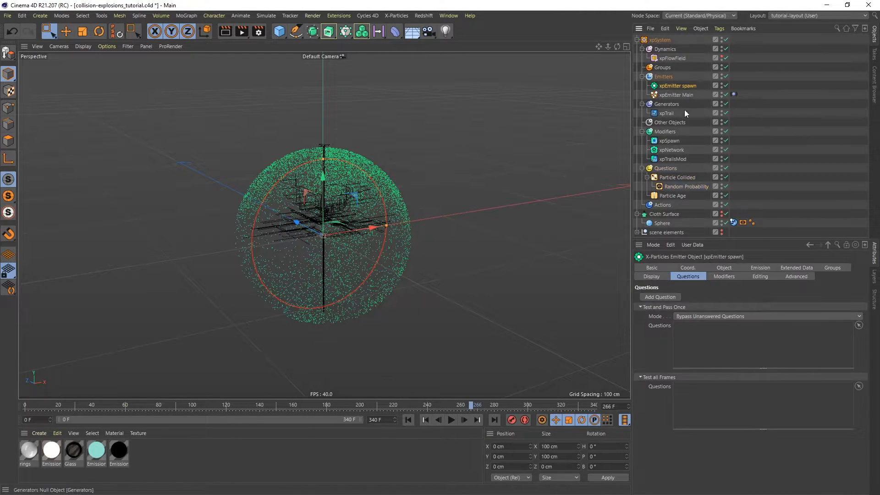
pyautogui.click(757, 268)
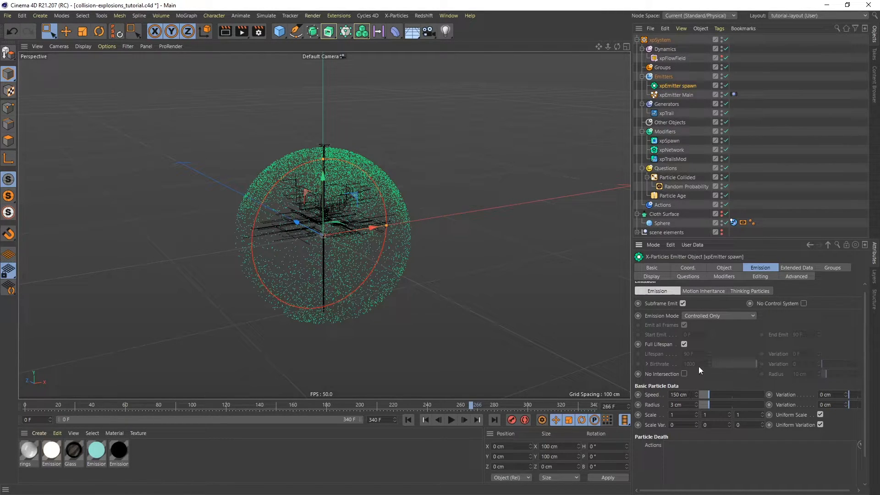
pyautogui.click(684, 344)
pyautogui.write('50')
pyautogui.press('Tab')
pyautogui.write('20')
# - Set xpEmitter spawn's particle Speed to 25 cm and Radius to 1 cm
pyautogui.doubleClick(681, 395)
pyautogui.write('25')
pyautogui.press('Return')
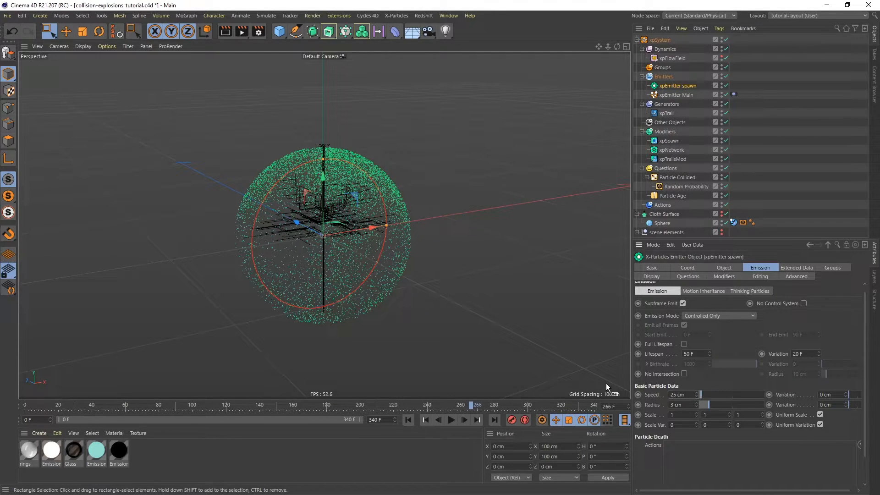
pyautogui.doubleClick(673, 404)
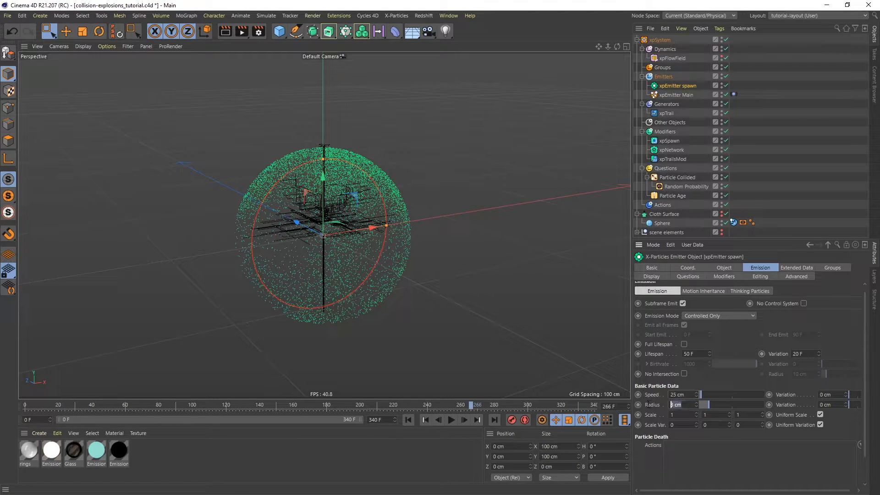
pyautogui.write('1')
pyautogui.press('Return')
# - Replay the simulation from the first frame to check the spawned particles' lifespan, speed and radius
pyautogui.click(406, 420)
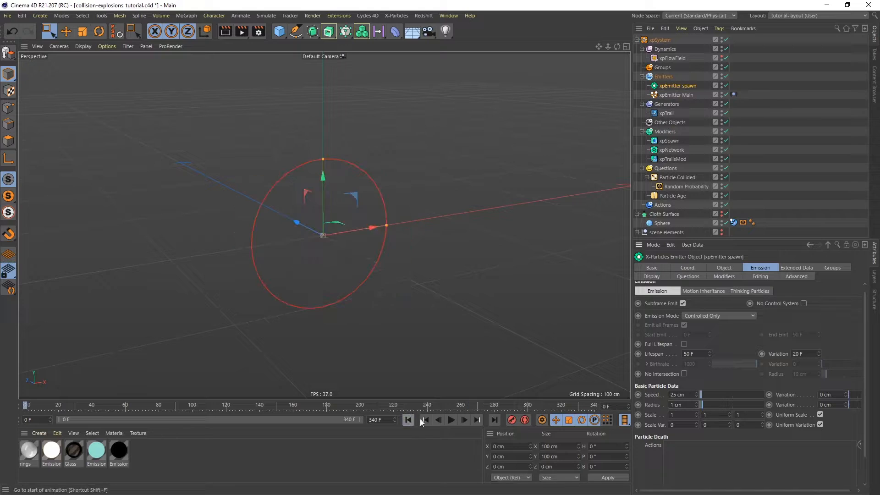
pyautogui.click(451, 419)
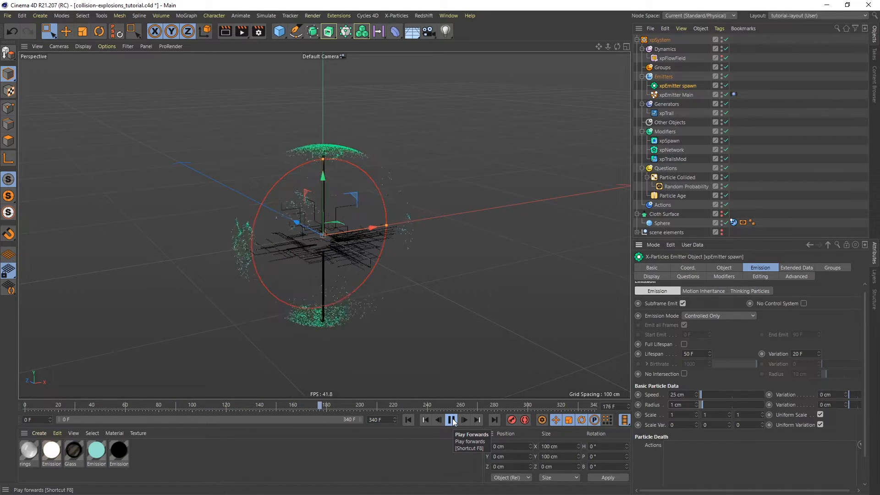
pyautogui.click(451, 420)
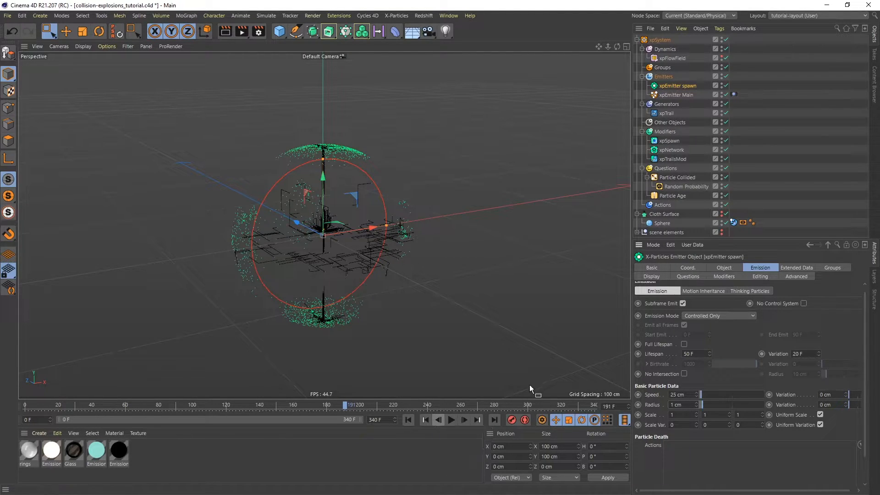
# - Set xpEmitter spawn's Editor Display to Circle and replay the simulation from the first frame
pyautogui.click(653, 276)
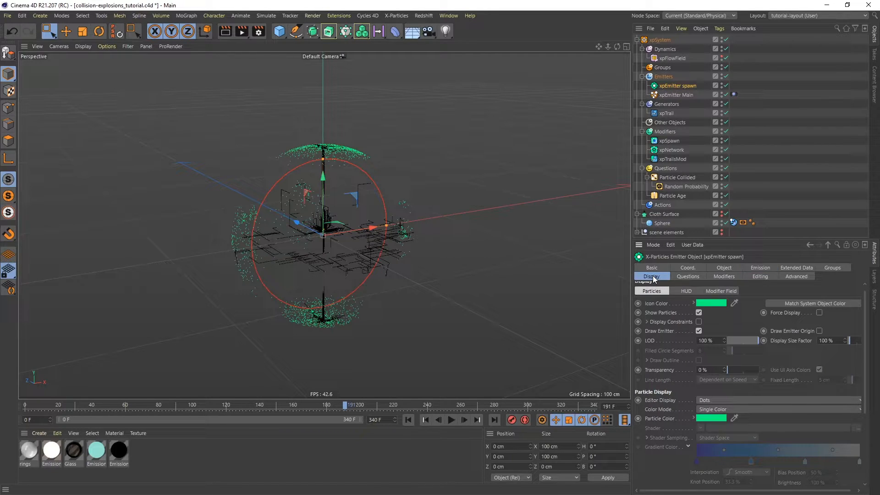
pyautogui.click(715, 399)
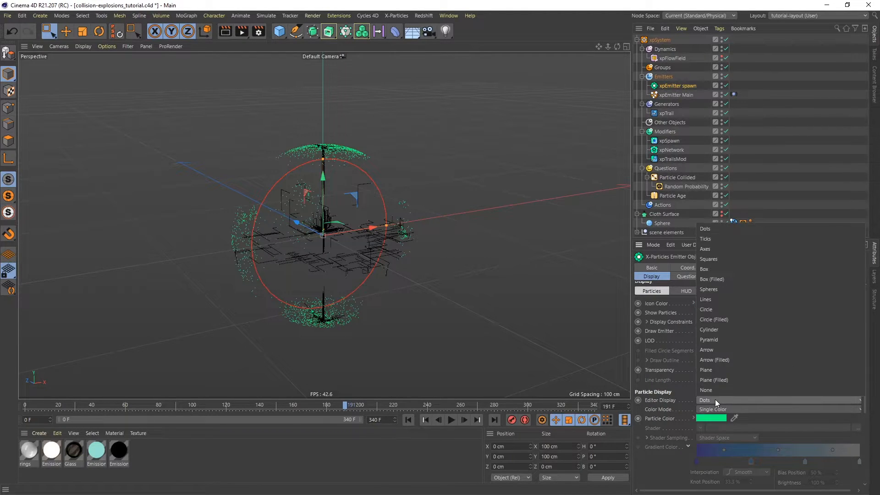
pyautogui.click(715, 310)
pyautogui.click(408, 420)
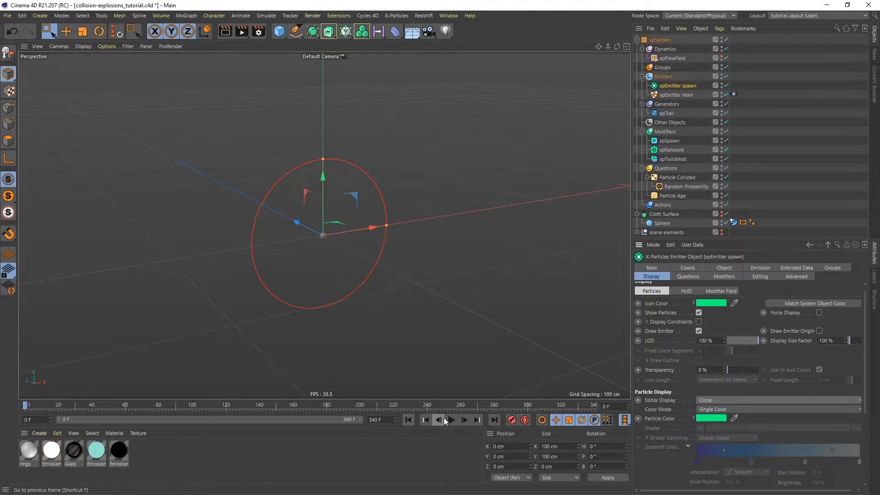
pyautogui.click(451, 419)
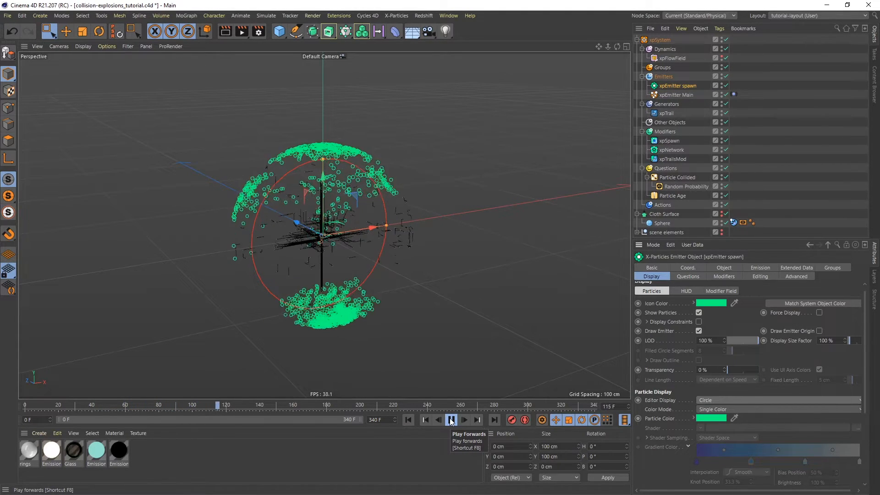
pyautogui.click(450, 420)
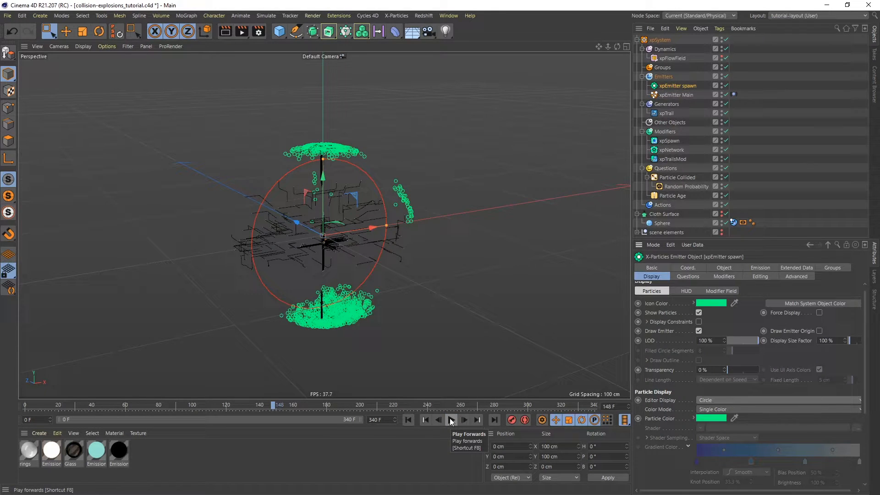
# - Add an xpScale control modifier to the system's Modifiers folder
pyautogui.click(667, 130)
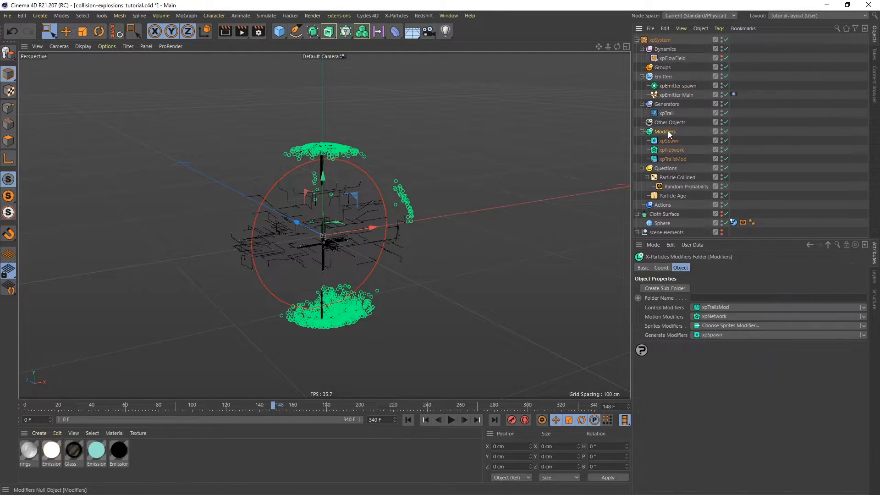
pyautogui.click(713, 306)
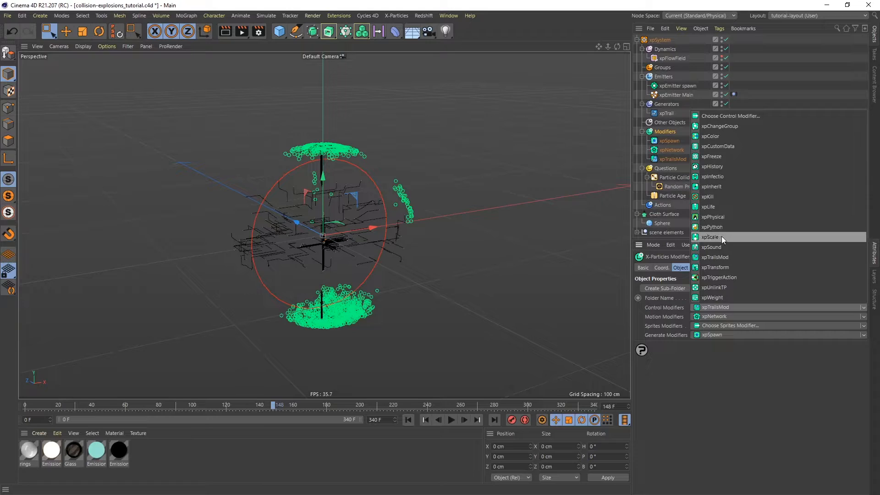
pyautogui.click(707, 237)
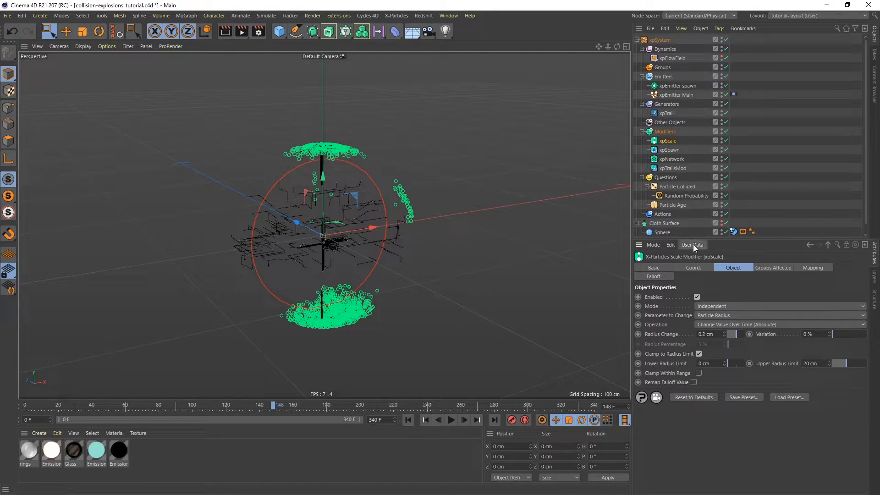
# - Set xpEmitter spawn's particle modifier Mode to Include and remove xpSpawn from its Particle Modifiers list
pyautogui.click(676, 94)
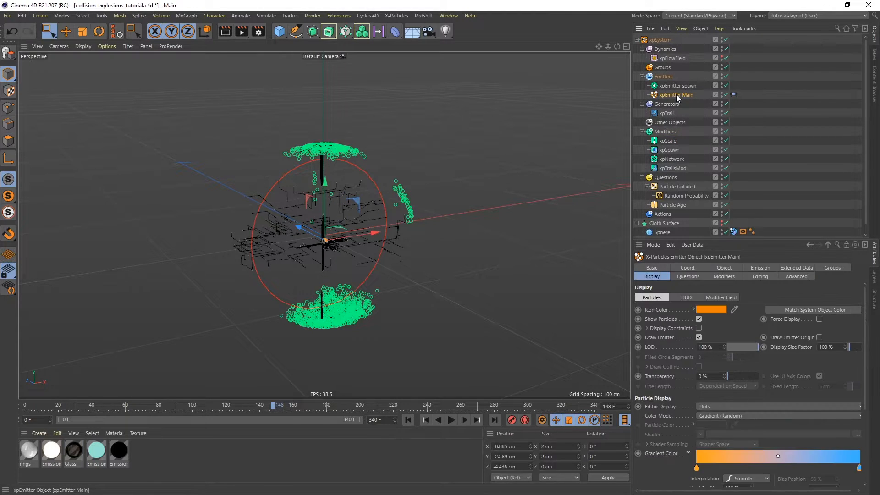
pyautogui.click(732, 277)
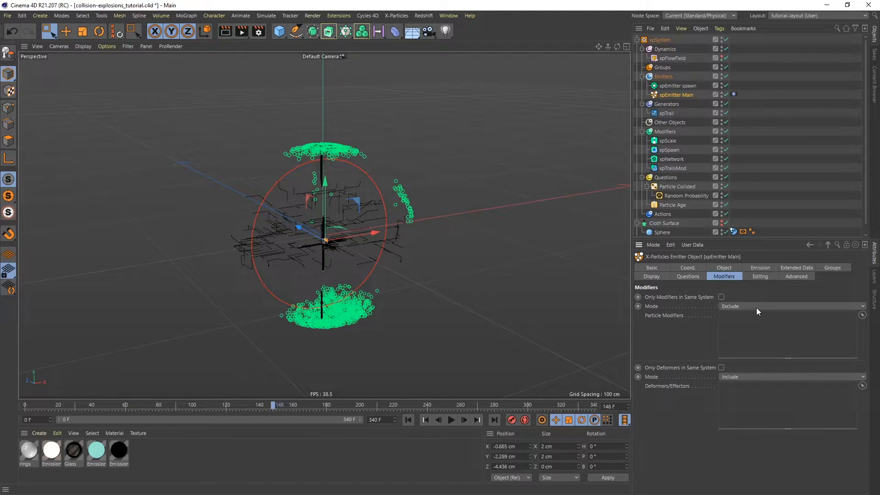
pyautogui.click(677, 85)
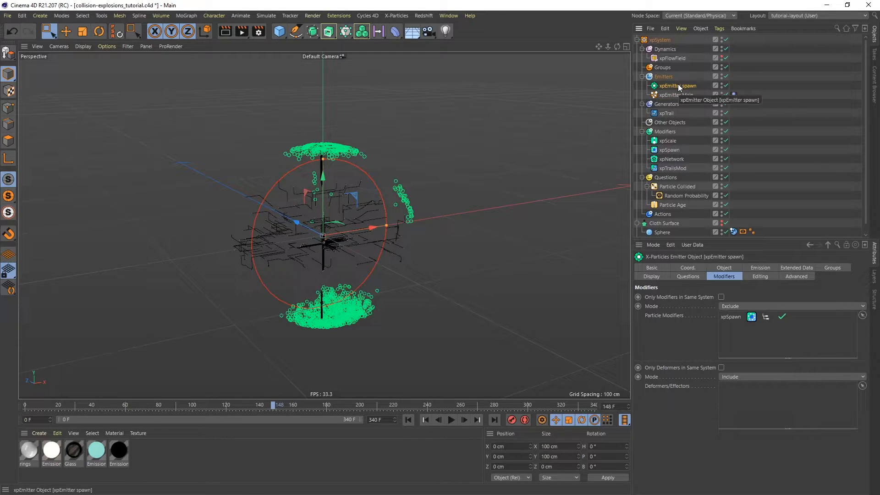
pyautogui.click(734, 307)
pyautogui.click(731, 314)
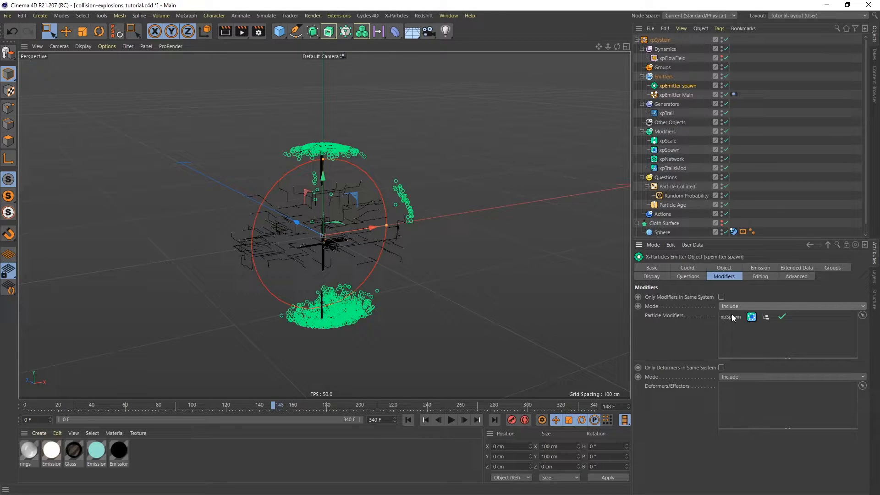
pyautogui.click(733, 317)
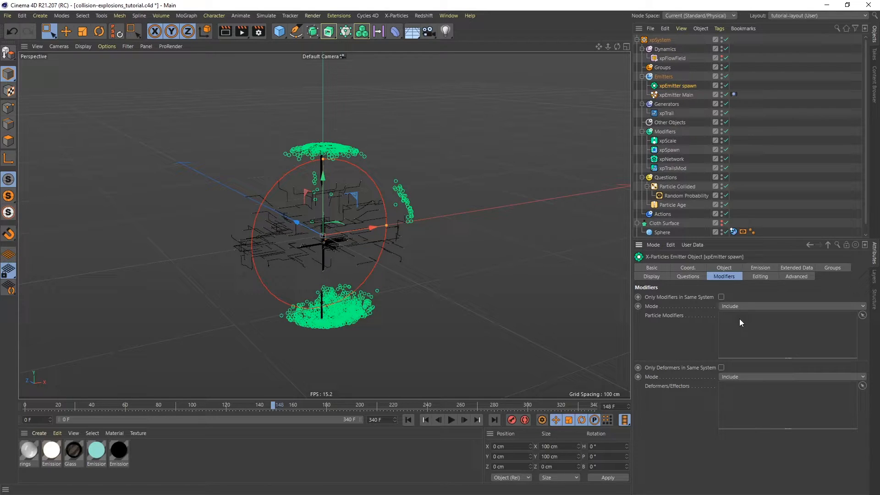
# - Rename the xpScale modifier as xpScale spawned
pyautogui.doubleClick(670, 141)
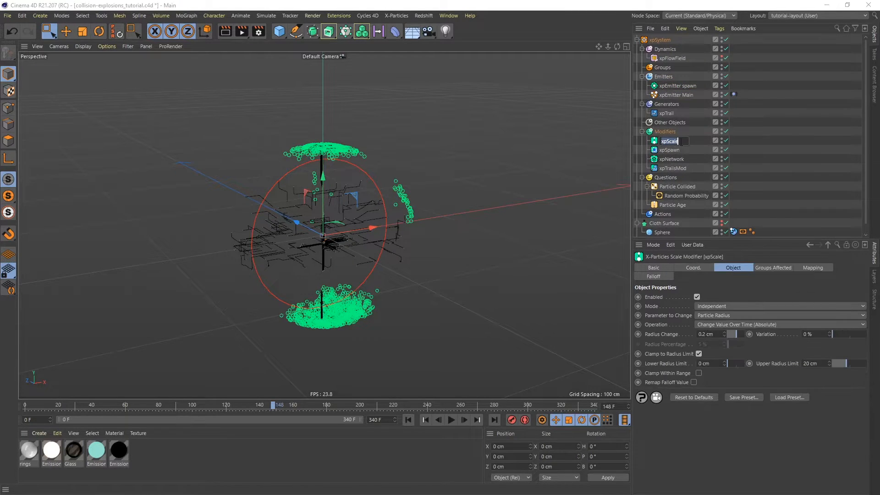
pyautogui.write('spawned')
pyautogui.press('Return')
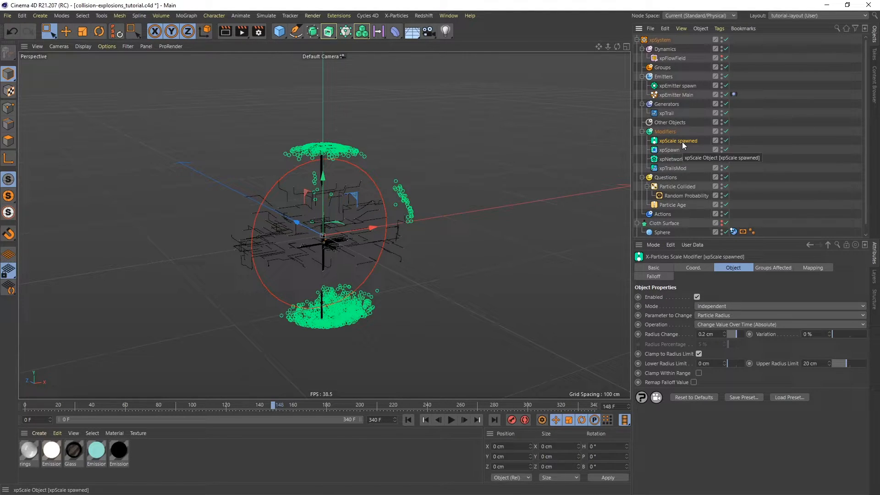
# - Add xpScale spawned to xpEmitter spawn's included modifiers and to xpEmitter Main's excluded modifiers
pyautogui.click(682, 85)
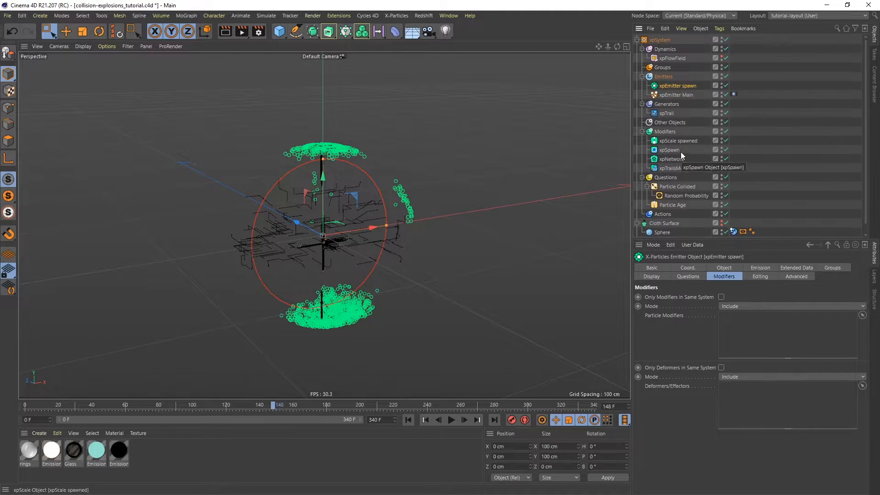
pyautogui.moveTo(678, 141); pyautogui.dragTo(752, 342)
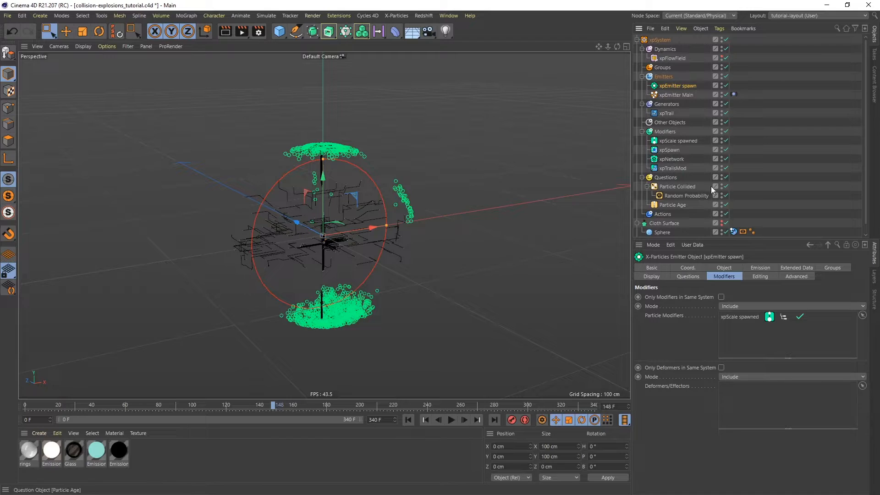
pyautogui.click(669, 94)
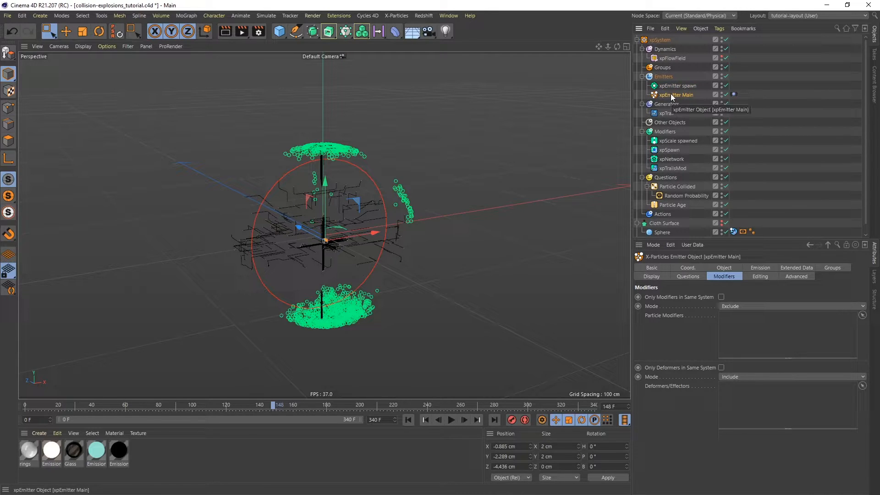
pyautogui.moveTo(668, 141); pyautogui.dragTo(746, 328)
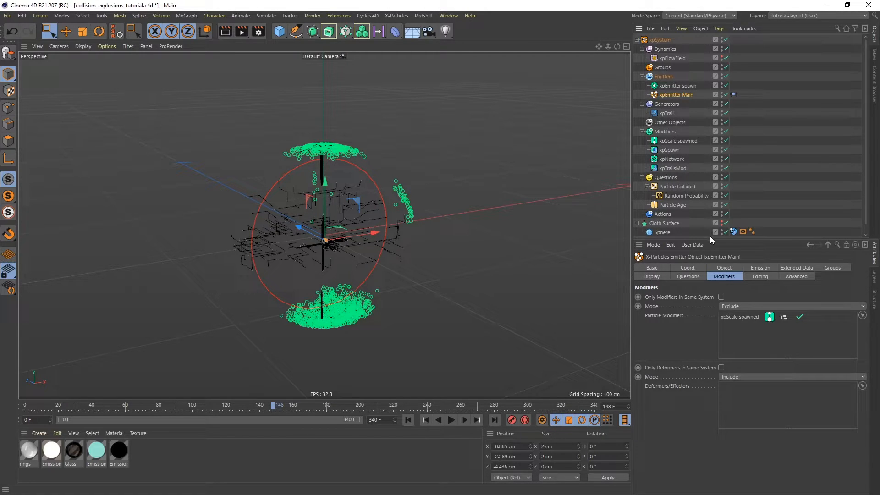
# - Set xpScale spawned's Radius Change to -0.01 cm and replay the simulation from the first frame
pyautogui.click(677, 141)
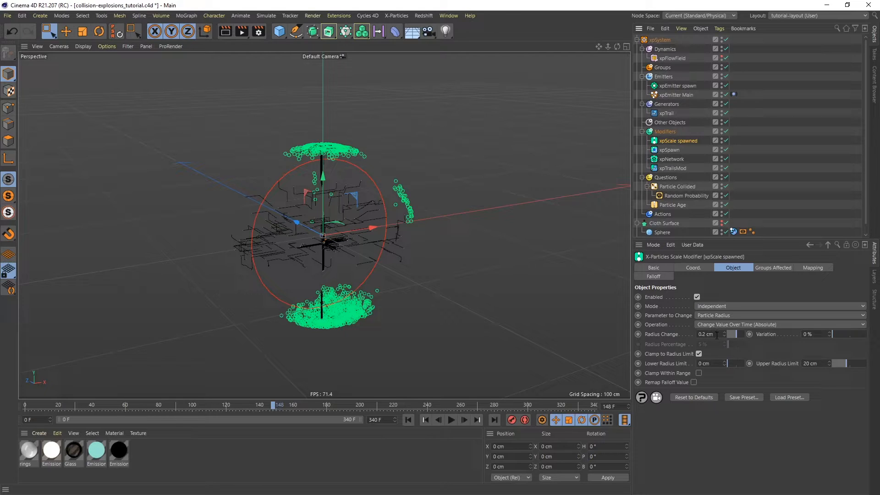
pyautogui.moveTo(717, 335); pyautogui.dragTo(687, 338)
pyautogui.write('1')
pyautogui.press('Return')
pyautogui.click(407, 420)
pyautogui.click(451, 419)
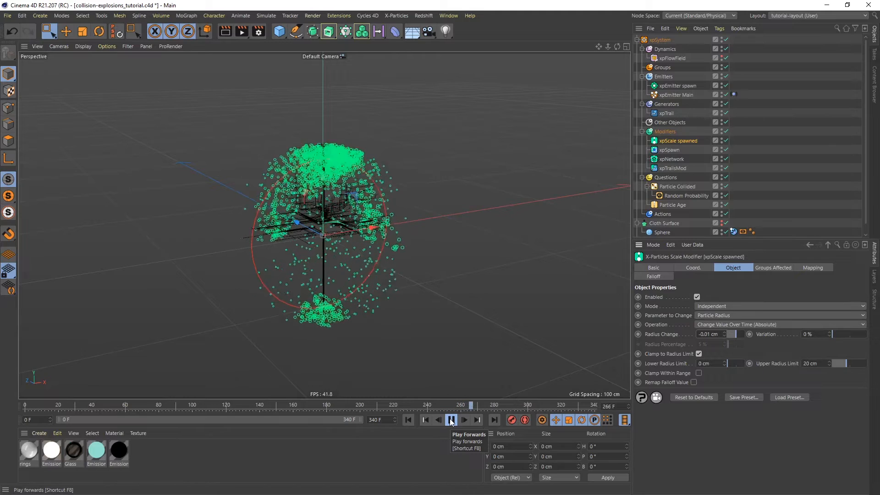
pyautogui.click(449, 419)
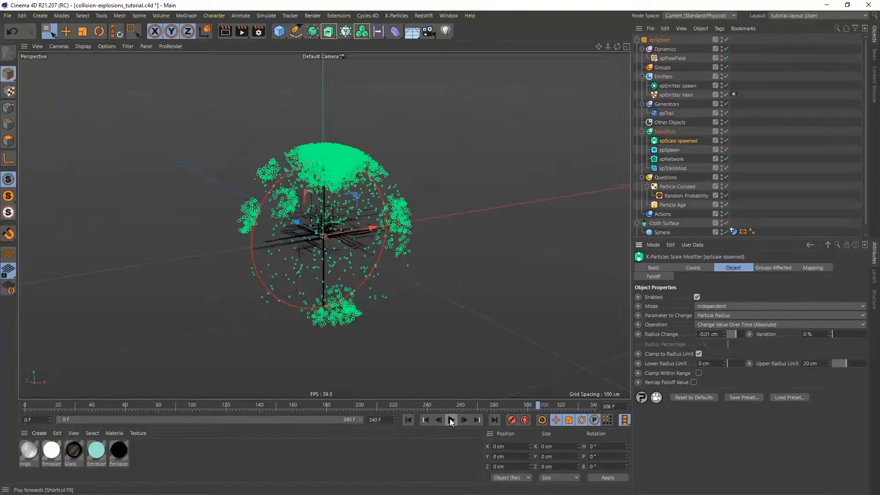
# - Set the Editor Display of xpEmitter spawn's particles to Dots
pyautogui.click(680, 87)
pyautogui.click(663, 276)
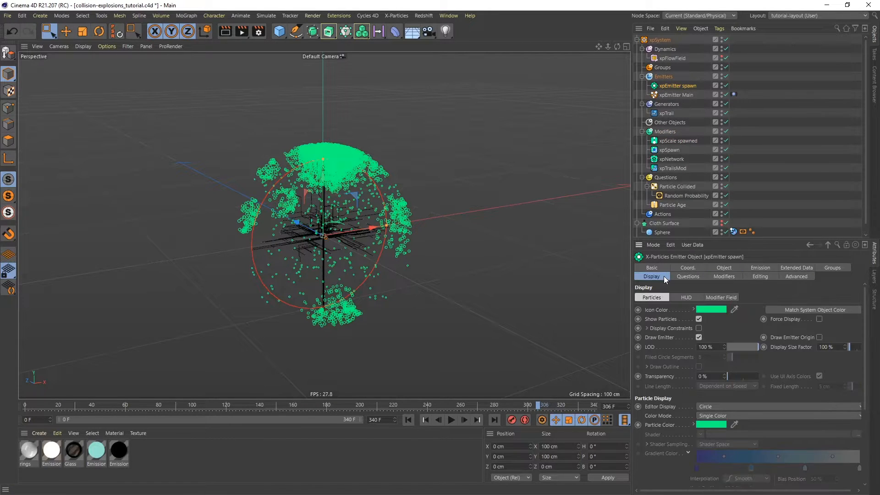
pyautogui.click(728, 406)
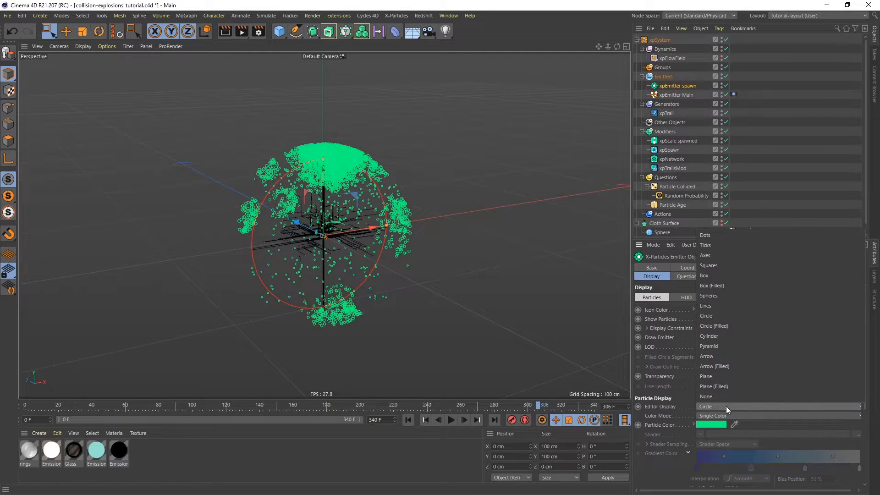
pyautogui.click(713, 235)
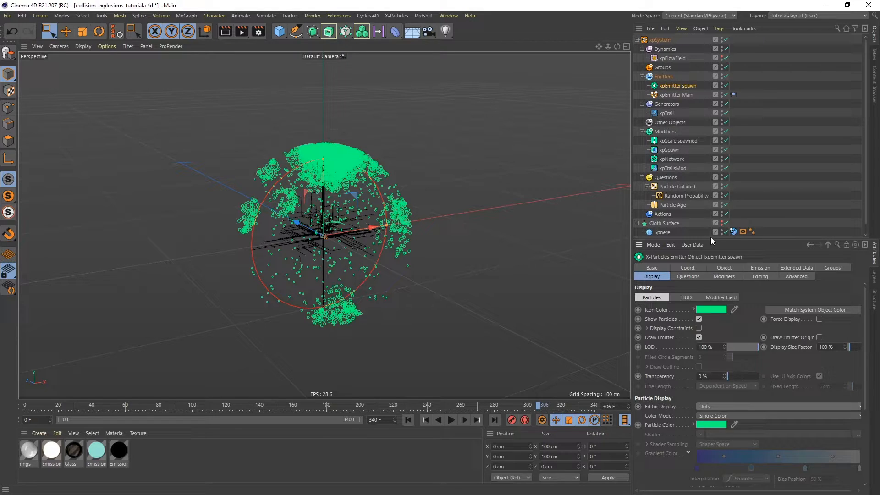
# - Add an xpTurbulence motion modifier to the X-Particles system
pyautogui.click(668, 132)
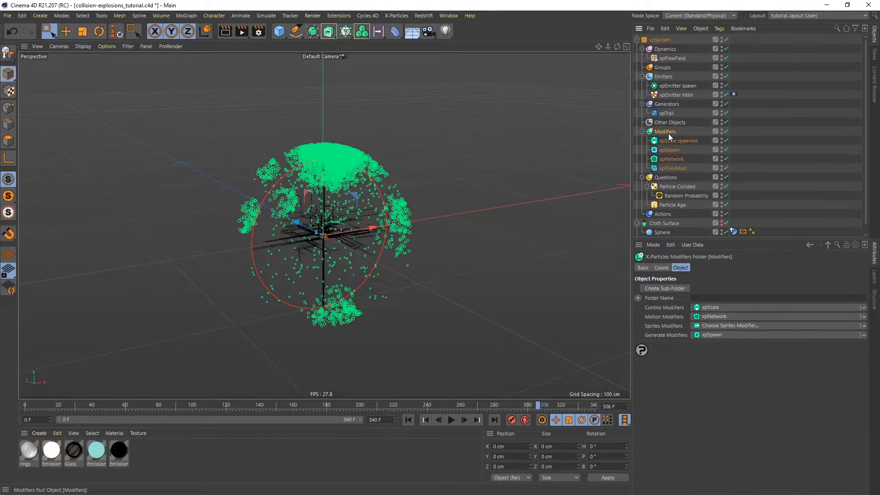
pyautogui.click(711, 316)
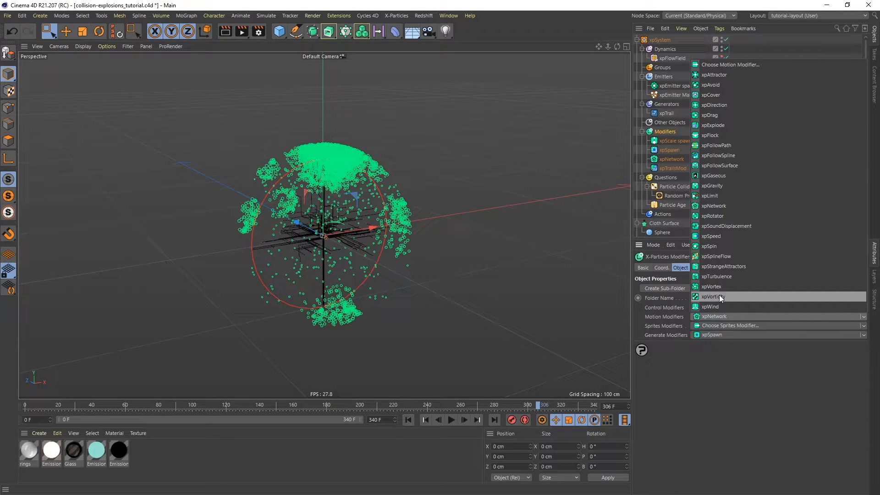
pyautogui.click(721, 277)
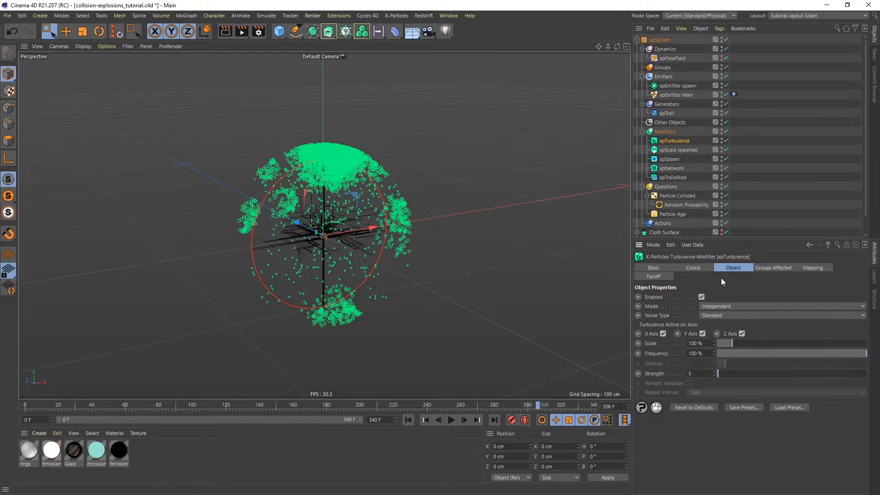
# - Rename the xpTurbulence modifier as xpTurbulence spawned
pyautogui.click(672, 94)
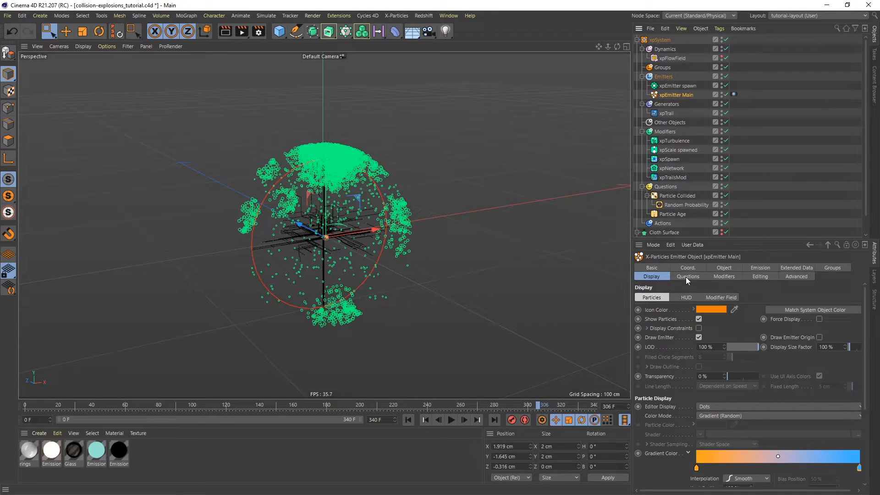
pyautogui.click(721, 276)
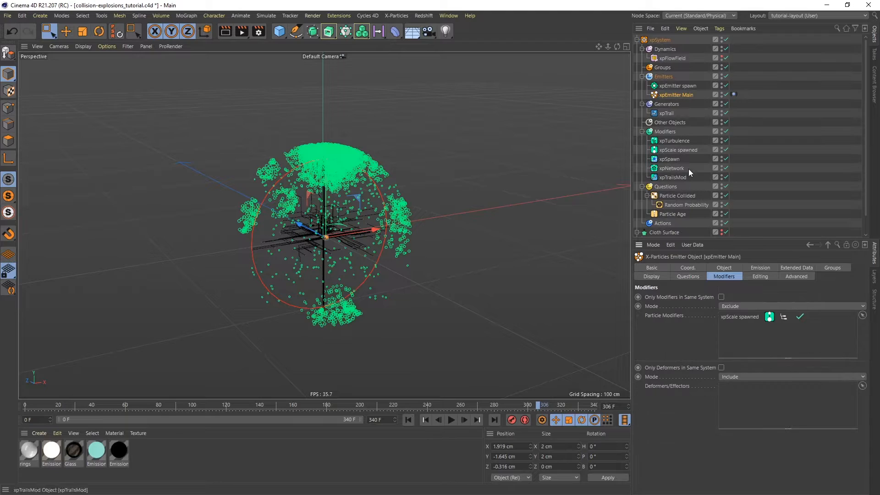
pyautogui.doubleClick(675, 141)
pyautogui.click(696, 141)
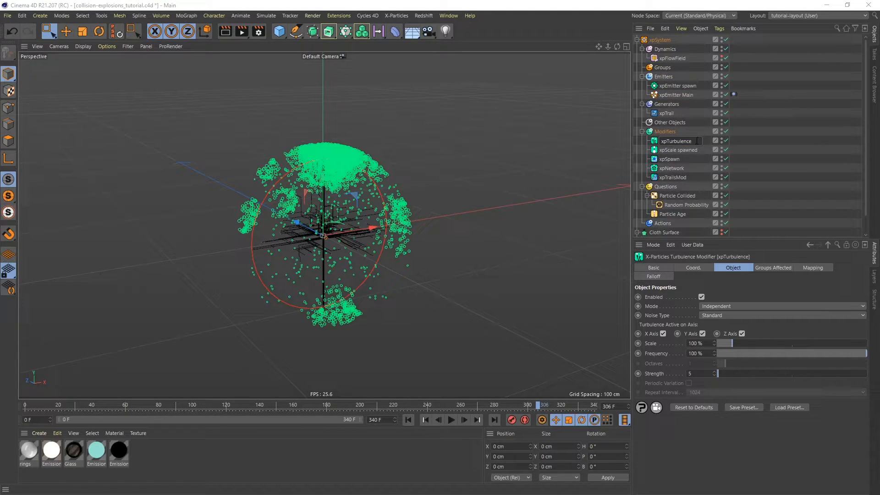
pyautogui.write('wpa')
pyautogui.write('w')
pyautogui.press('BackSpace')
pyautogui.press('BackSpace')
pyautogui.press('BackSpace')
pyautogui.write('pawned')
pyautogui.press('Return')
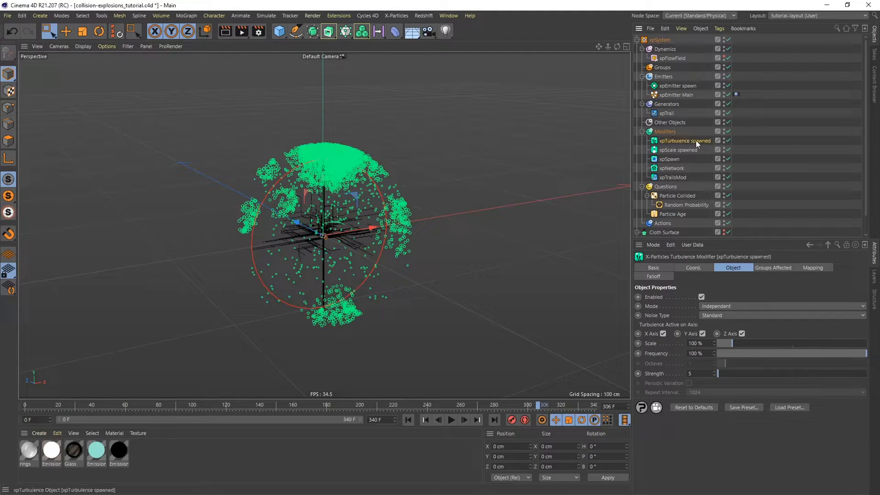
# - Add xpTurbulence spawned to xpEmitter Main's excluded modifiers and to xpEmitter spawn's included modifiers
pyautogui.click(674, 95)
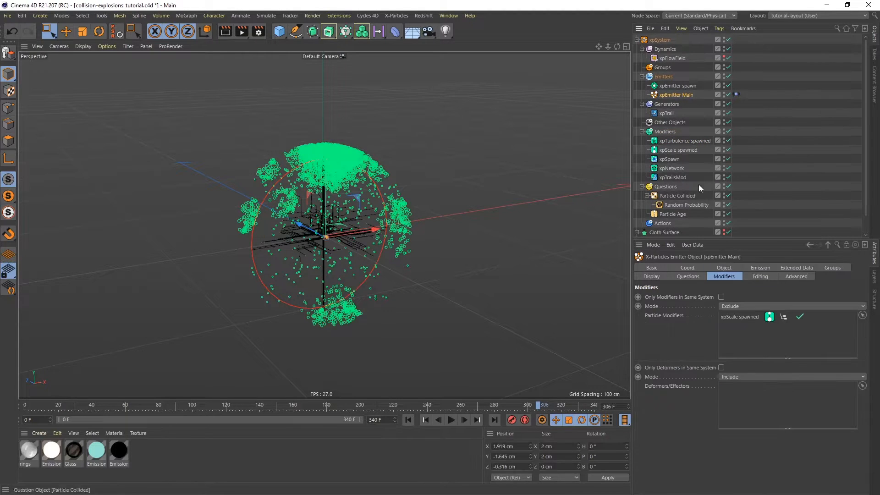
pyautogui.moveTo(680, 140); pyautogui.dragTo(750, 326)
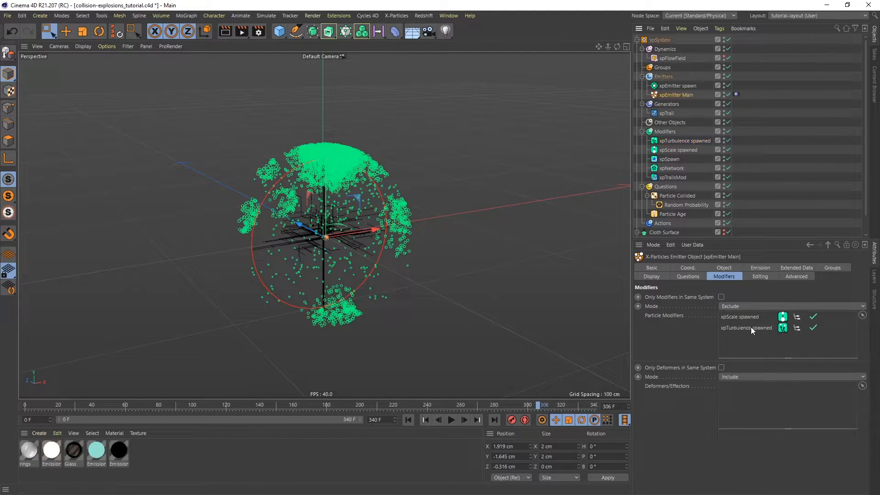
pyautogui.click(678, 86)
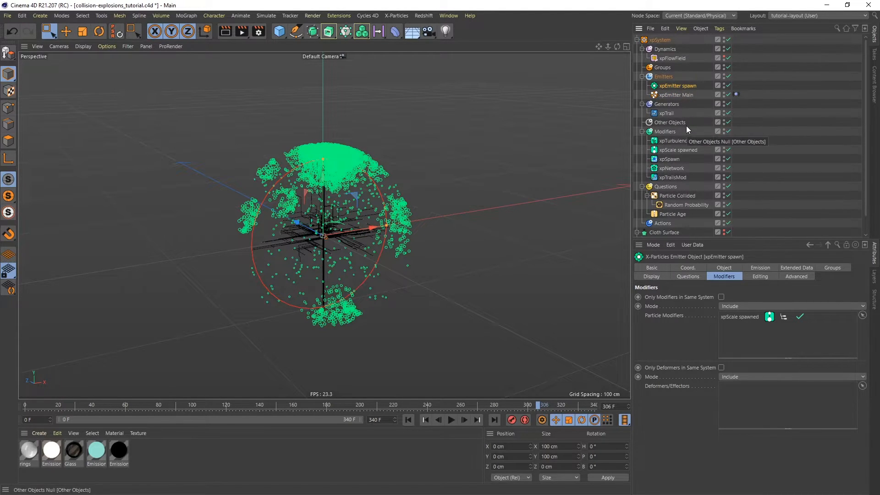
pyautogui.moveTo(669, 139); pyautogui.dragTo(743, 332)
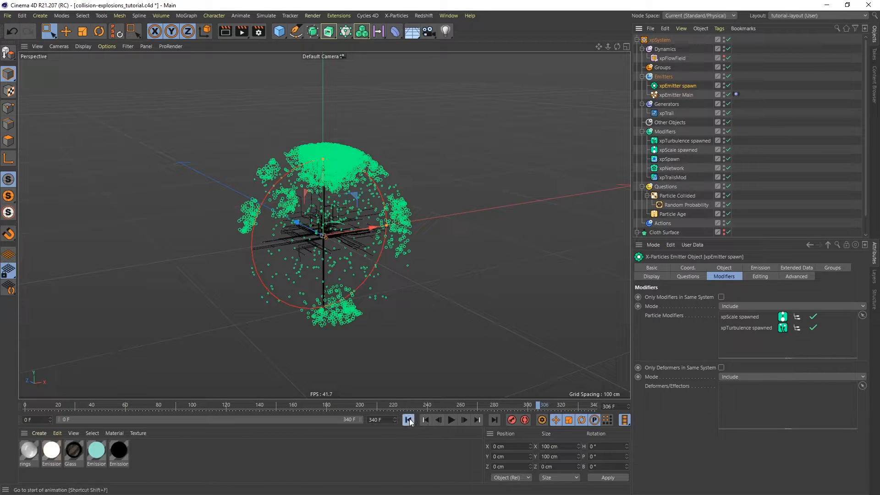
# - Replay the simulation from the first frame and set xpTurbulence spawned's Noise Type to Curl
pyautogui.click(425, 419)
pyautogui.click(451, 419)
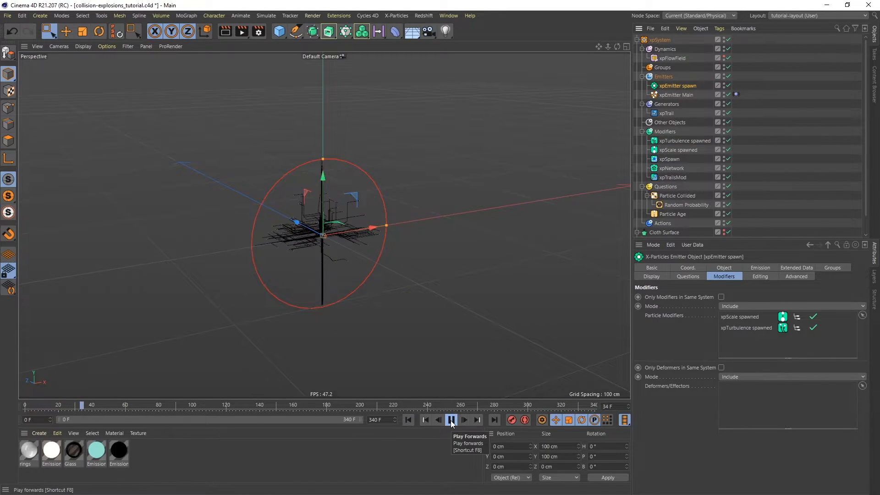
pyautogui.click(686, 140)
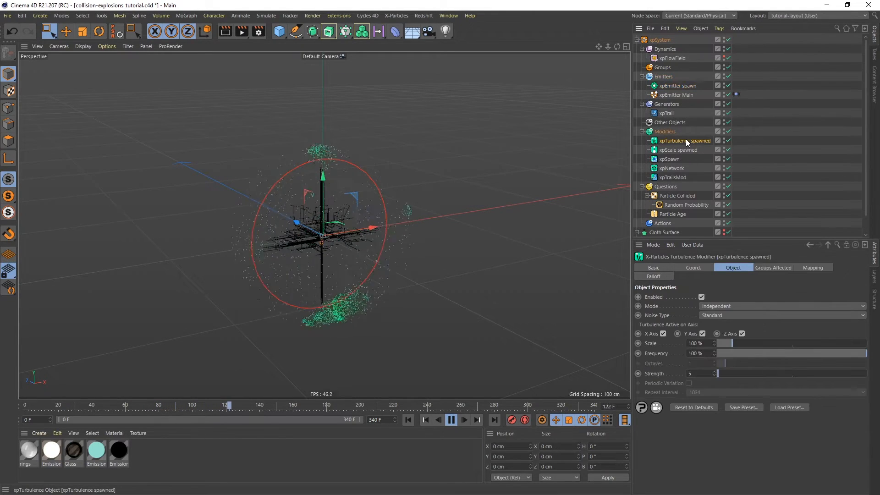
pyautogui.click(710, 316)
pyautogui.click(714, 344)
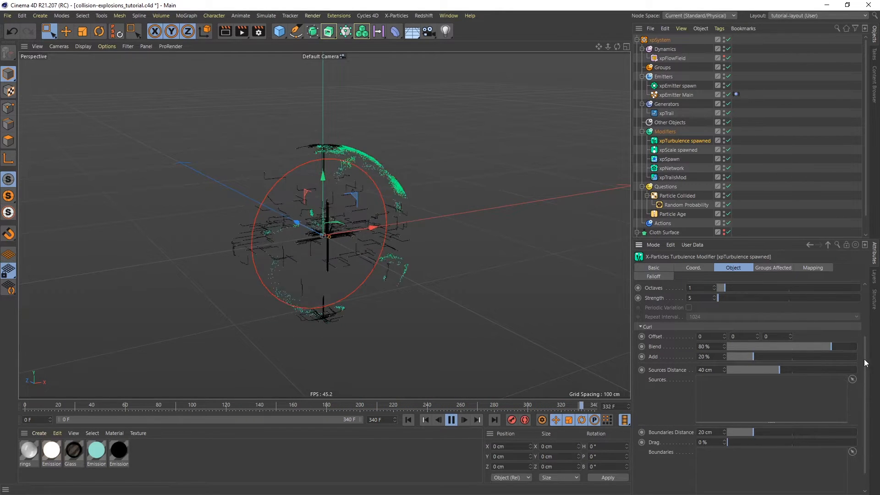
# - Set xpTurbulence spawned's Scale to 5 % and Frequency to 66.3 %
pyautogui.scroll(3, 865, 363)
pyautogui.click(694, 343)
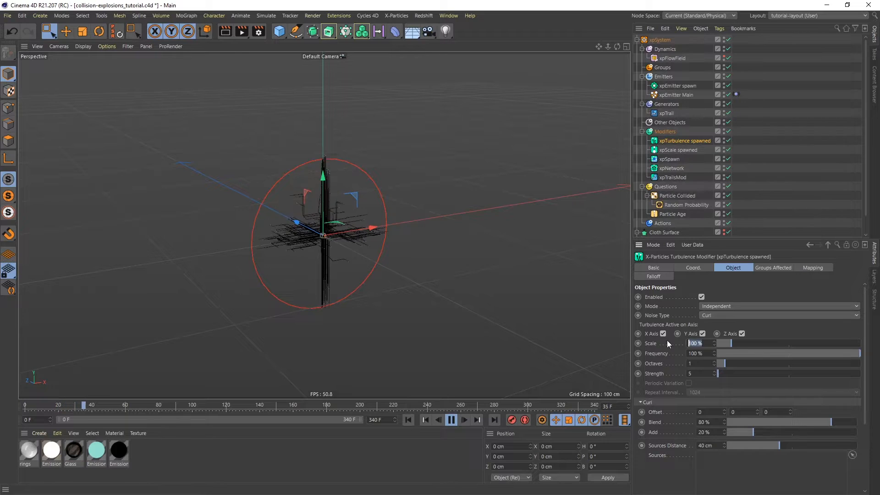
pyautogui.write('5')
pyautogui.press('Return')
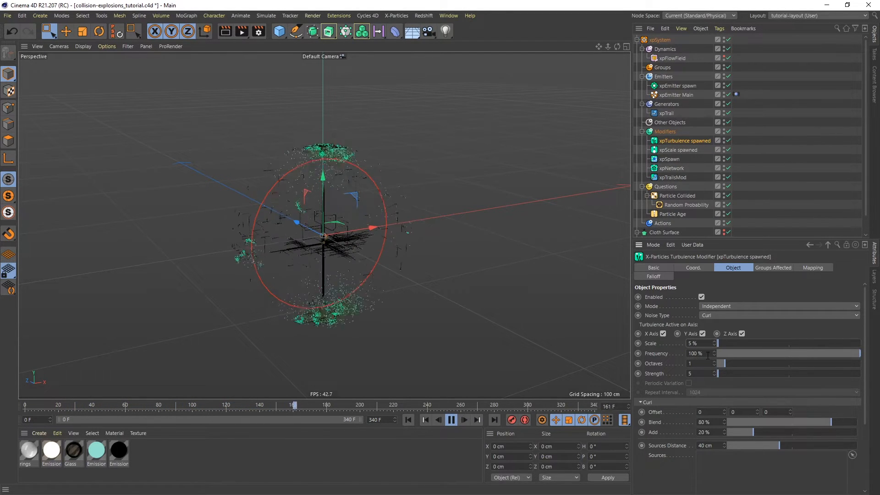
pyautogui.write('66.3')
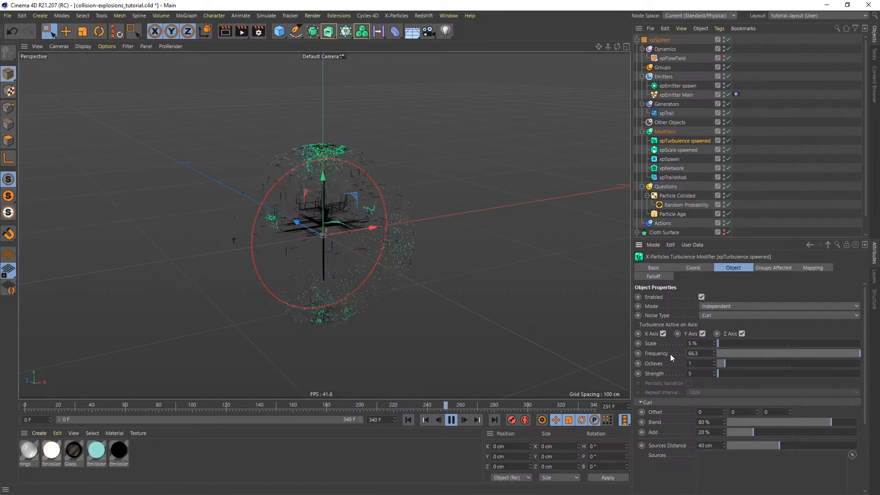
pyautogui.press('Return')
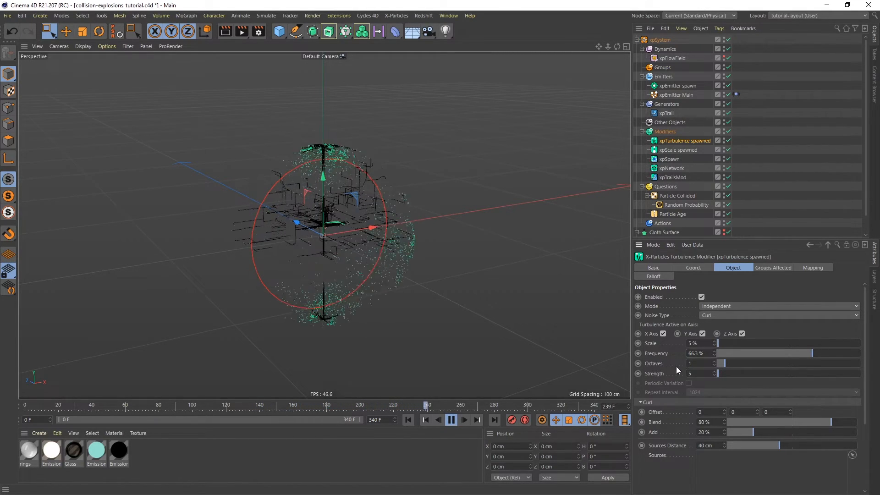
# - Set xpTurbulence spawned's Octaves to 6.6 and Strength to 3
pyautogui.doubleClick(704, 365)
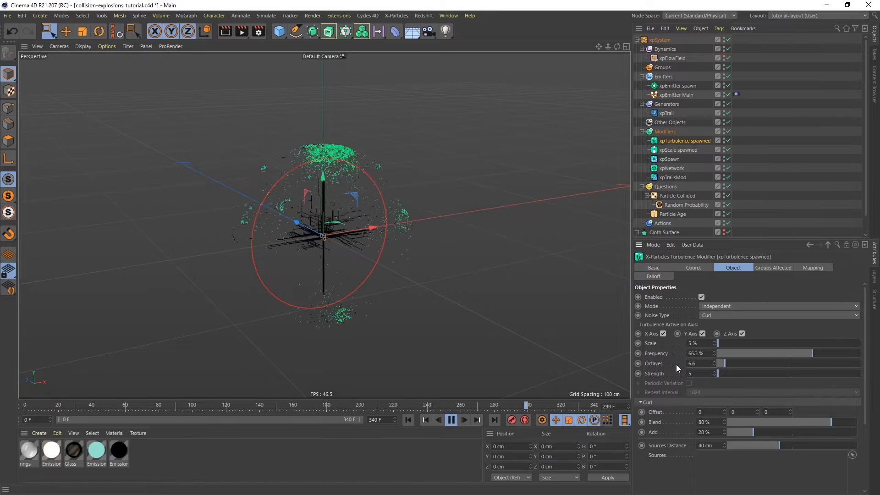
pyautogui.write('6.6')
pyautogui.press('Return')
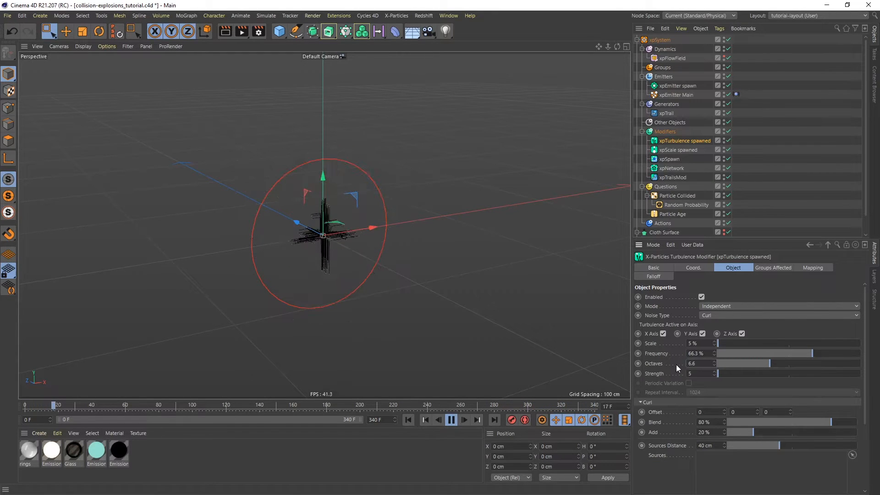
pyautogui.click(714, 375)
pyautogui.click(714, 374)
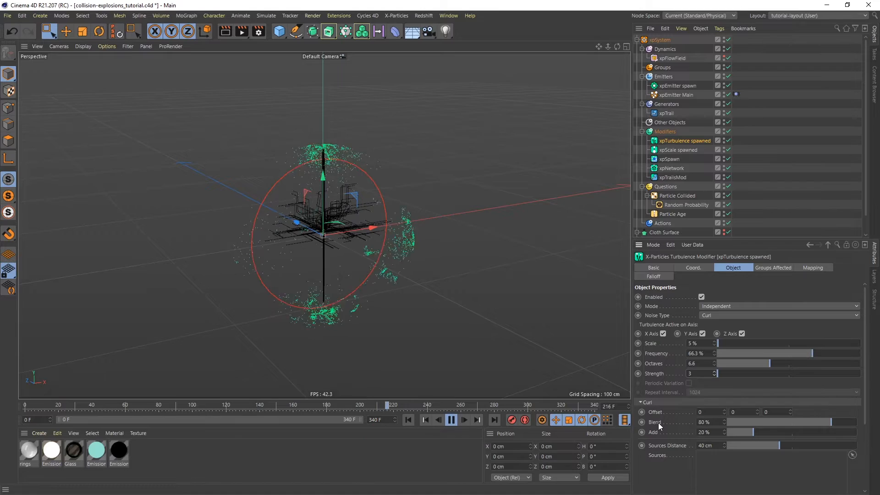
# - Set the Curl noise Blend to 6 % and Add to 4 % on xpTurbulence spawned
pyautogui.click(811, 423)
pyautogui.moveTo(757, 425); pyautogui.dragTo(736, 424)
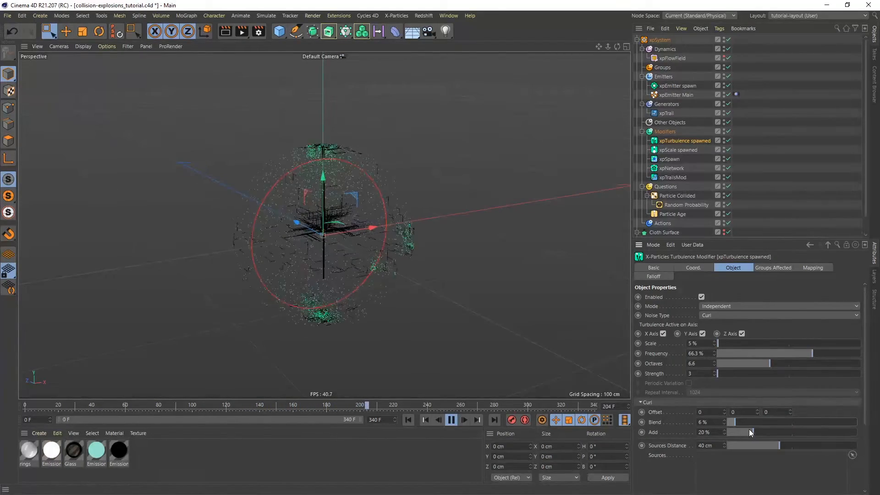
pyautogui.moveTo(748, 430); pyautogui.dragTo(874, 436)
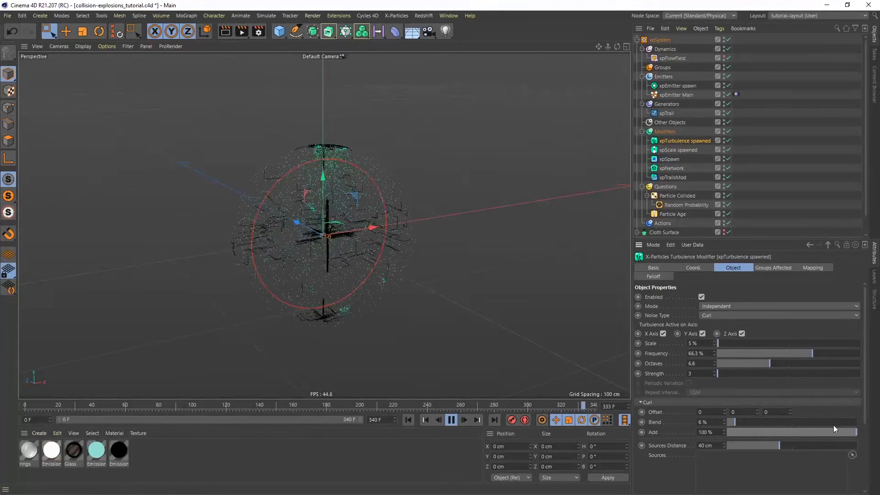
pyautogui.moveTo(831, 431); pyautogui.dragTo(776, 432)
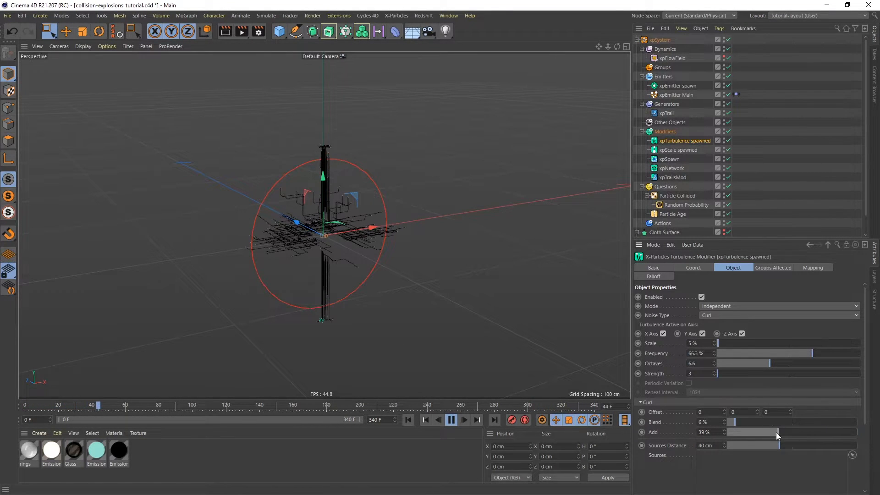
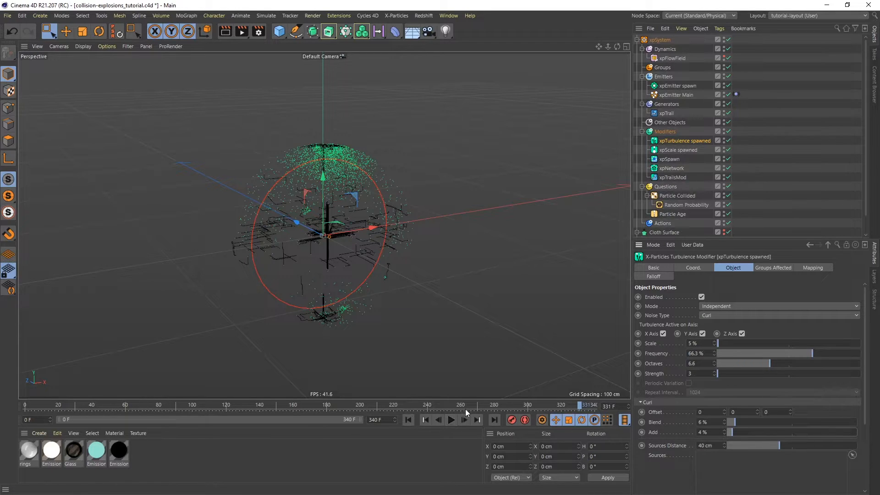
# - Add a Cycles 4D cyInstance tag to xpEmitter spawn
pyautogui.click(673, 86)
pyautogui.rightClick(673, 86)
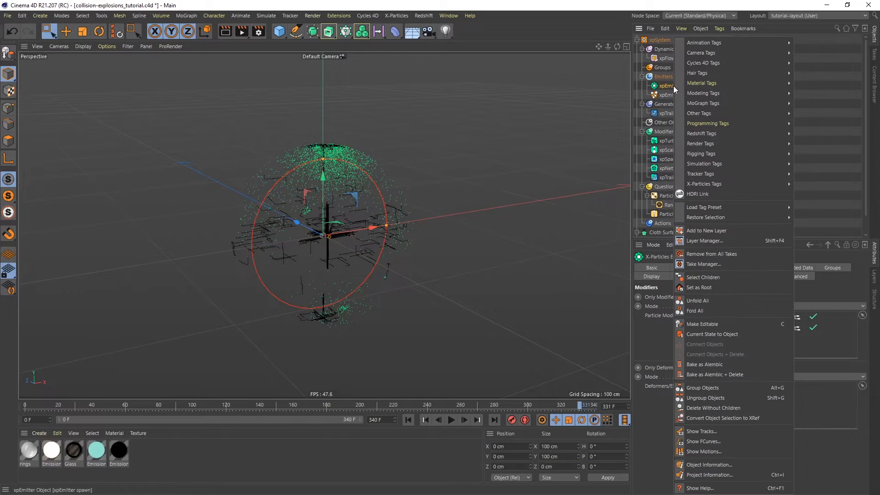
pyautogui.moveTo(757, 63)
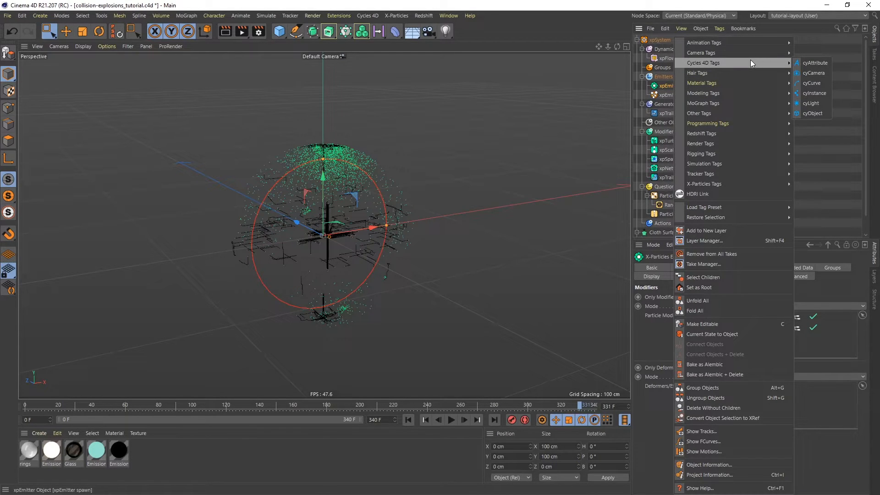
pyautogui.click(810, 92)
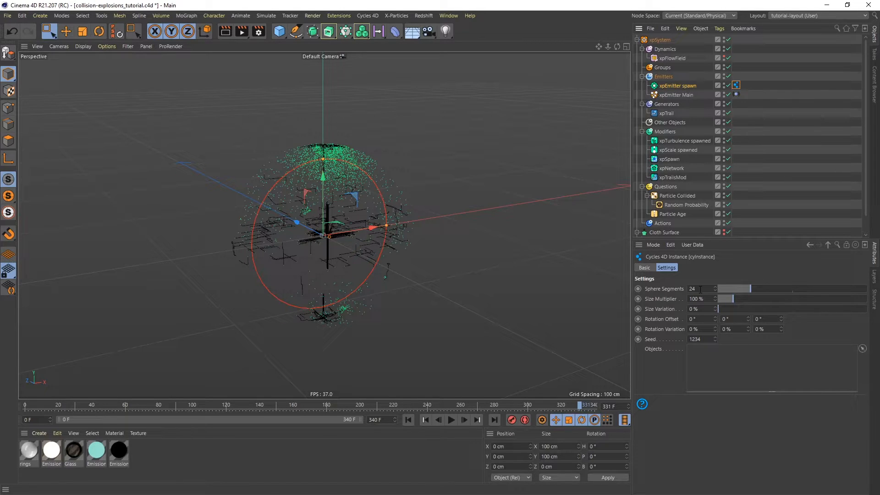
# - Set the cyInstance tag's Sphere Segments to 8 and Size Multiplier to 5 %
pyautogui.doubleClick(699, 288)
pyautogui.write('8')
pyautogui.press('Return')
pyautogui.doubleClick(702, 297)
pyautogui.press('Return')
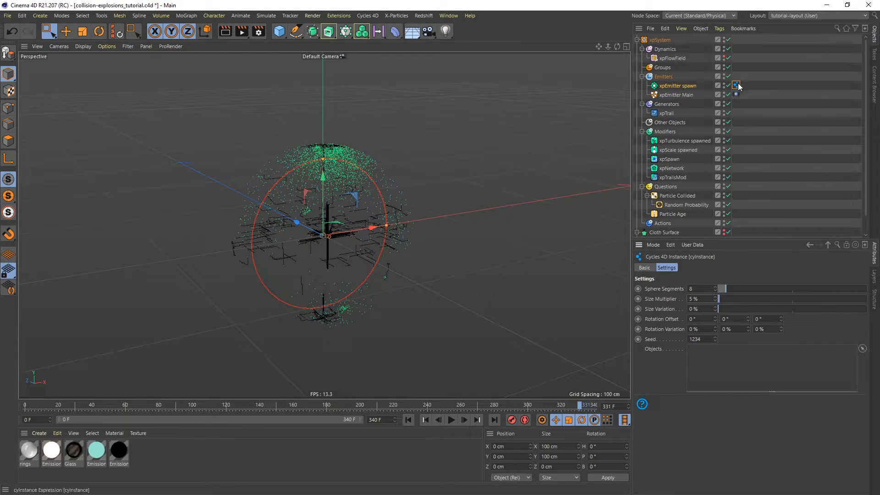
# - Copy the cyInstance tag from xpEmitter spawn to xpEmitter Main and edit the copy's Size Multiplier
pyautogui.keyDown('ctrl'); pyautogui.moveTo(736, 86); pyautogui.dragTo(745, 95); pyautogui.keyUp('ctrl')
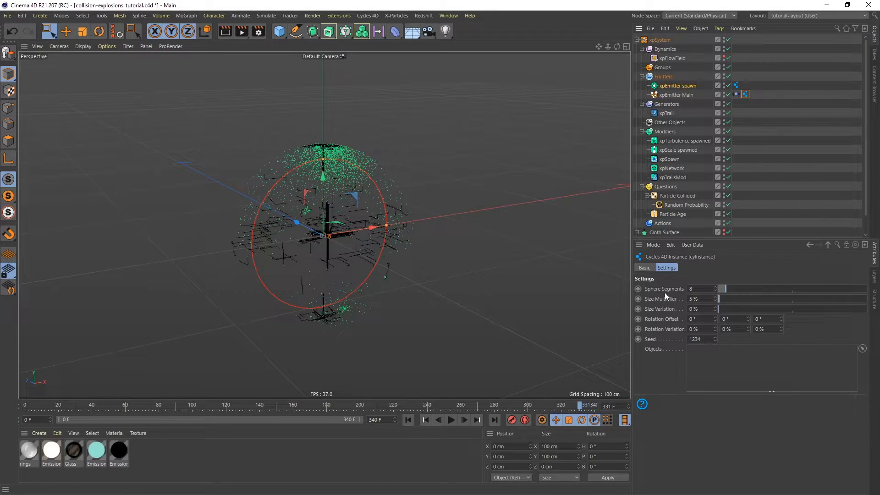
pyautogui.moveTo(701, 299); pyautogui.dragTo(678, 299)
pyautogui.press('Return')
# - Add a Cycles 4D cyCurve tag to the xpTrail object
pyautogui.click(670, 114)
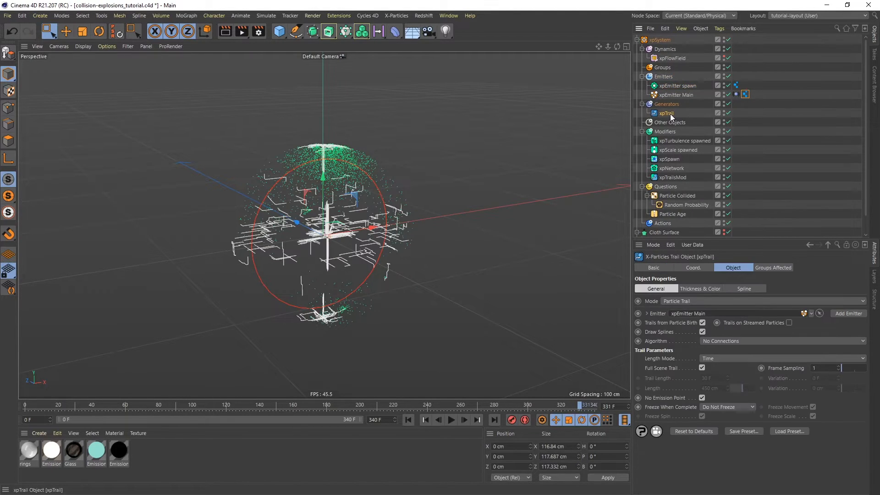
pyautogui.rightClick(670, 114)
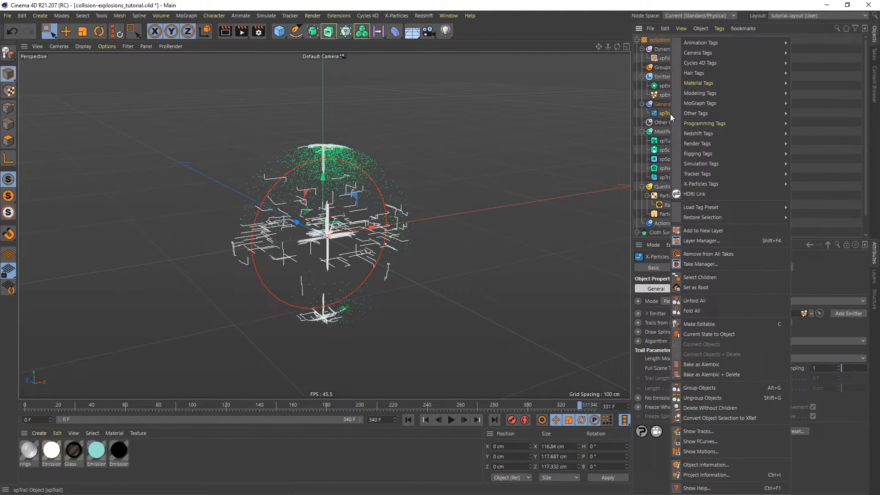
pyautogui.moveTo(743, 65)
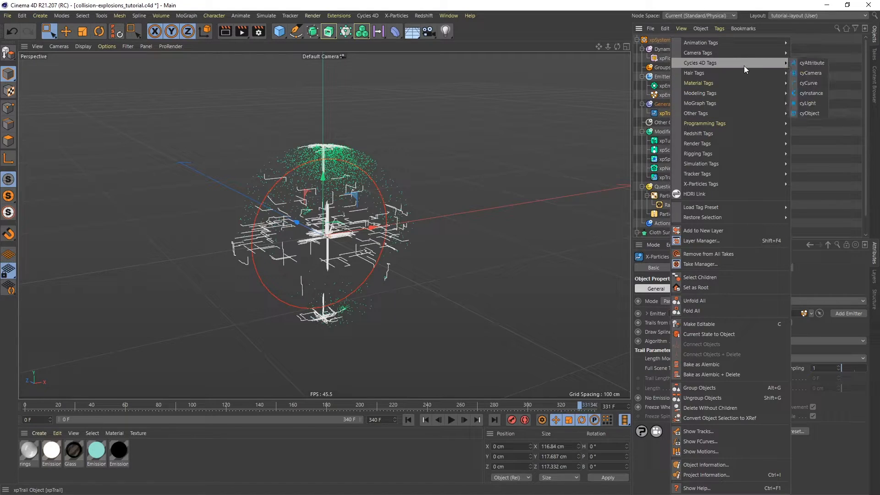
pyautogui.click(807, 83)
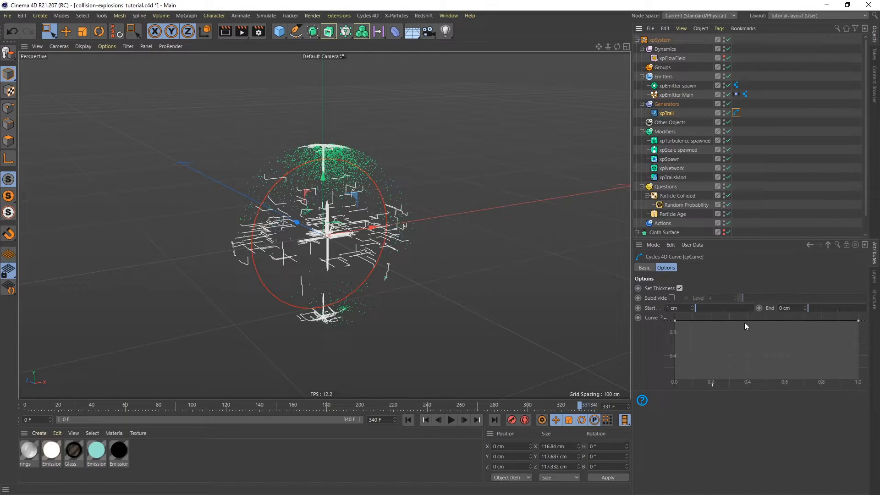
# - Set the cyCurve tag's Start and End thickness to 0.01 cm, and lower its curve to about 0.5 with a slight dip midway
pyautogui.click(671, 307)
pyautogui.write('0.01')
pyautogui.press('Tab')
pyautogui.write('0.01')
pyautogui.press('Return')
pyautogui.moveTo(674, 320); pyautogui.dragTo(673, 352)
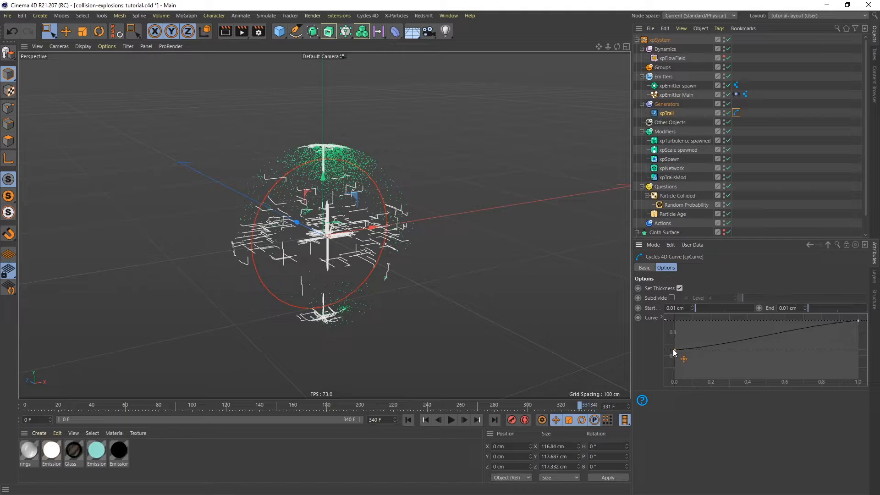
pyautogui.moveTo(858, 321); pyautogui.dragTo(863, 350)
pyautogui.moveTo(760, 351)
pyautogui.mouseDown()
pyautogui.moveTo(765, 340)
pyautogui.moveTo(766, 353)
pyautogui.mouseUp()
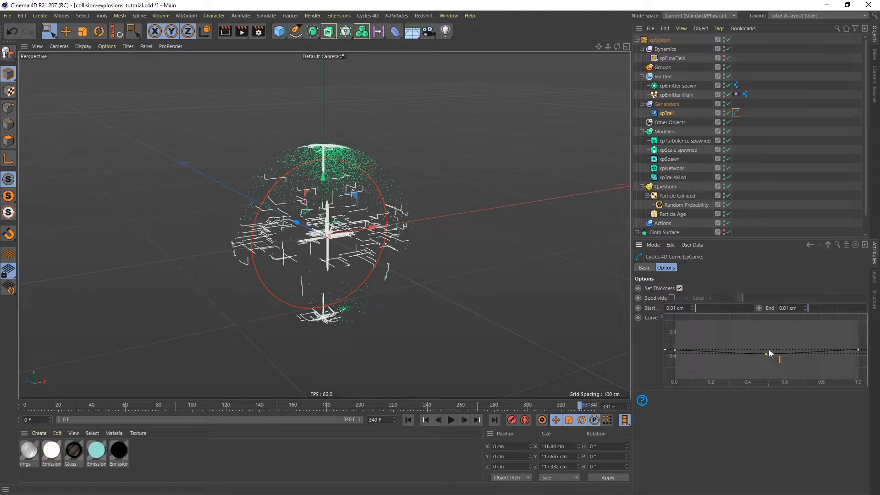
# - Set xpSpawn's Spawn Number Timing to Per Frame and play the simulation from the first frame to check the result
pyautogui.click(670, 159)
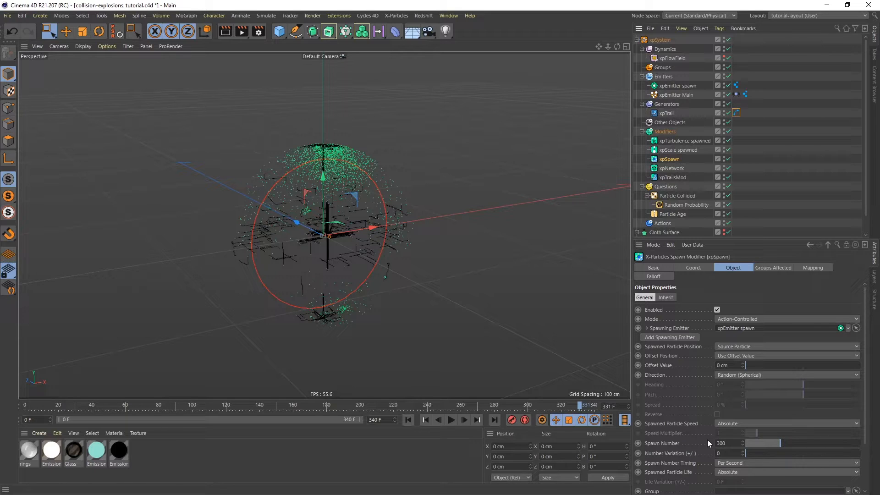
pyautogui.scroll(-3, 868, 382)
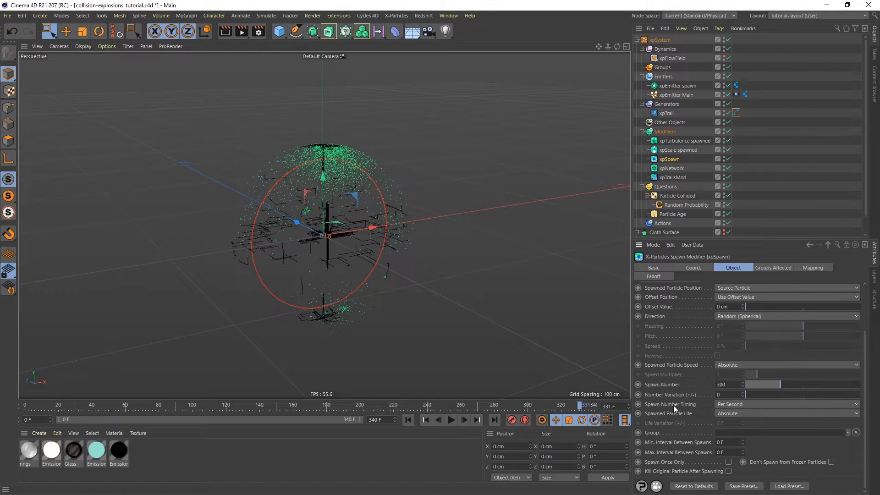
pyautogui.click(717, 405)
pyautogui.click(735, 413)
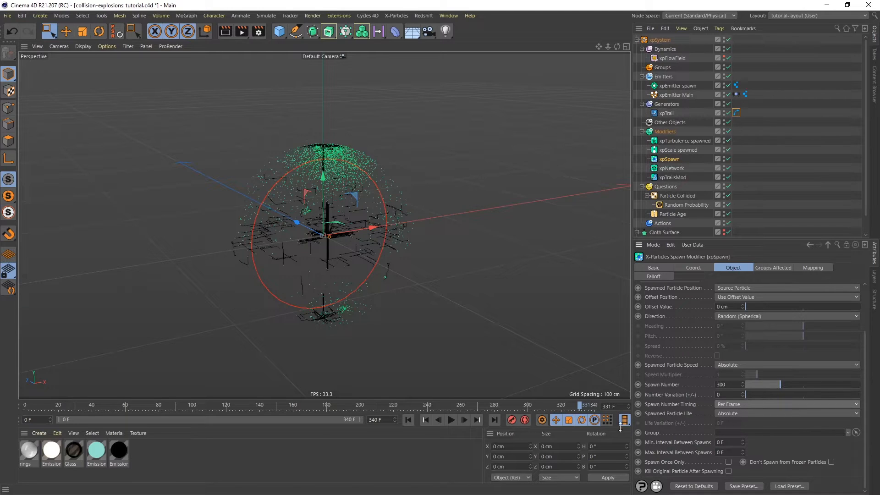
pyautogui.click(408, 419)
pyautogui.click(451, 419)
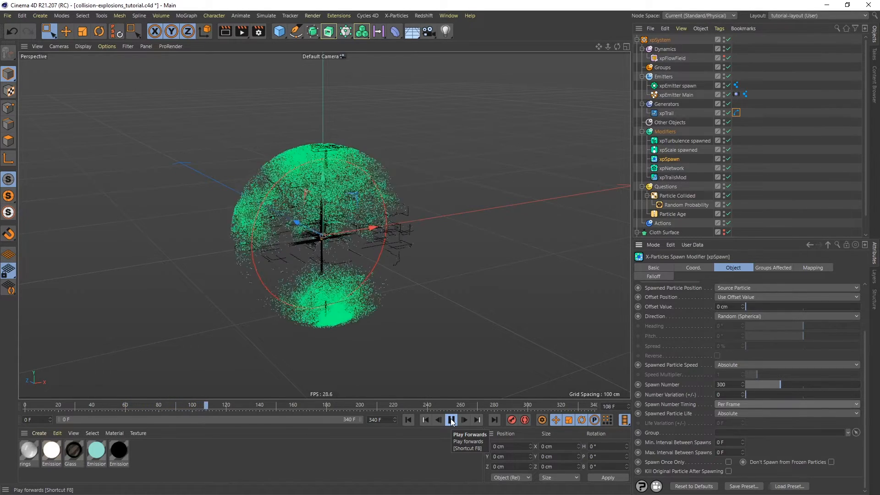
pyautogui.click(452, 420)
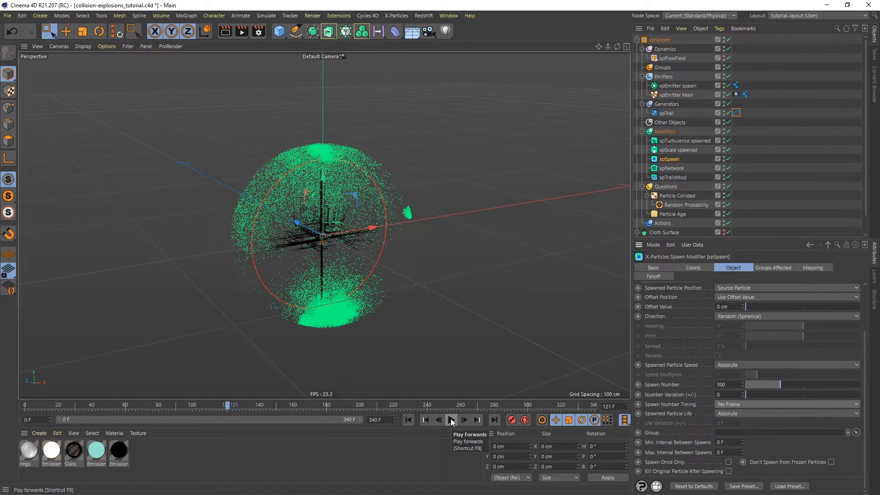
# - Set xpSpawn's Spawn Number to 30000 and its Number Variation to 10000
pyautogui.click(728, 385)
pyautogui.write('0')
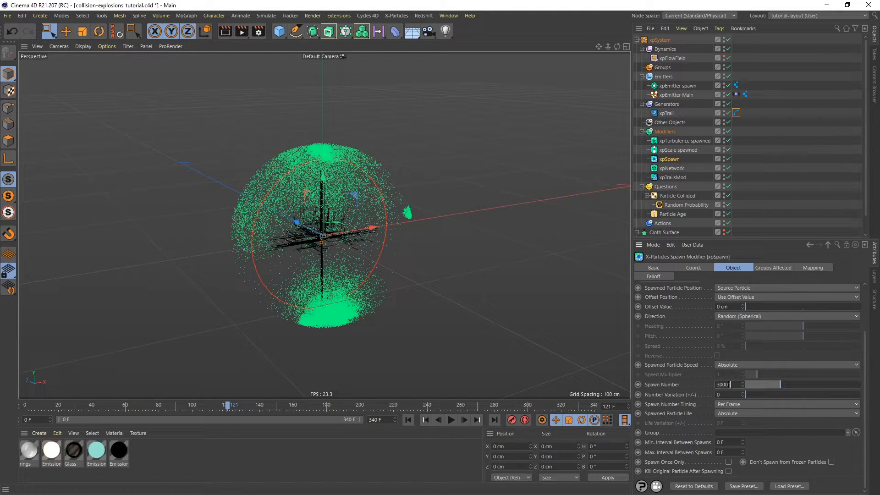
pyautogui.write('0')
pyautogui.press('Tab')
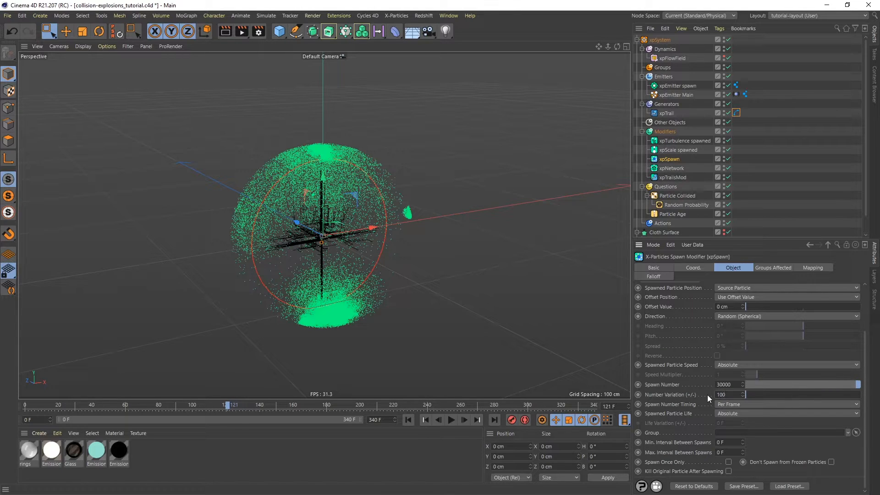
pyautogui.press('Return')
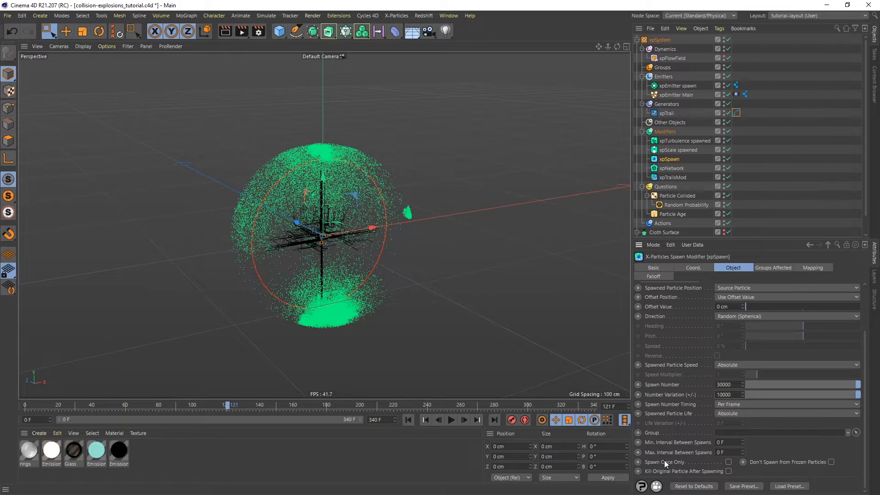
# - Enable Spawn Once Only on xpSpawn and replay the simulation from the start to about frame 102
pyautogui.click(728, 462)
pyautogui.click(408, 419)
pyautogui.click(450, 420)
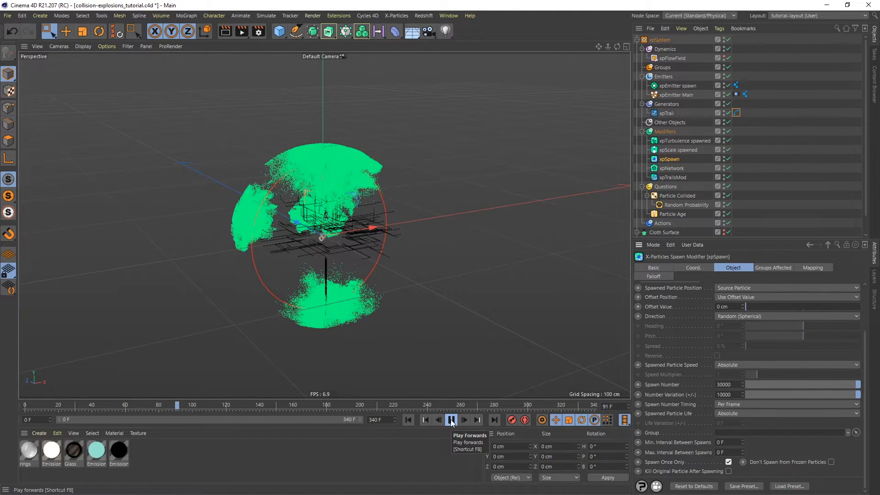
pyautogui.click(451, 419)
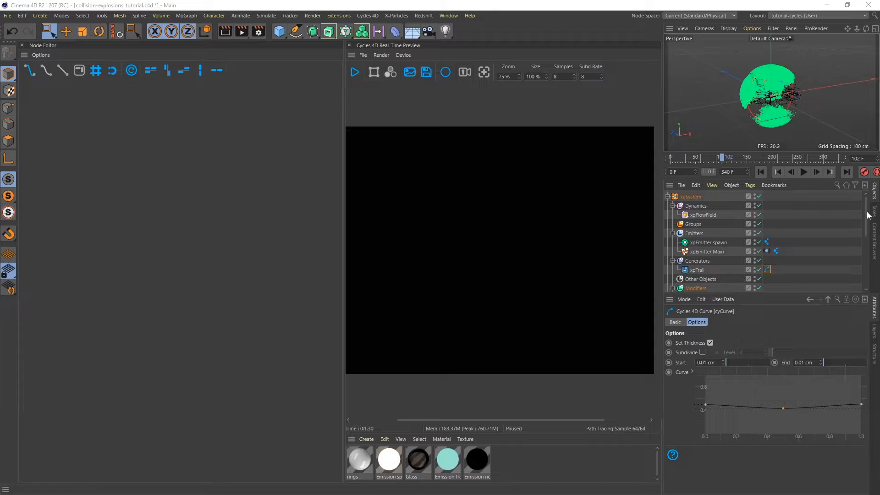
# - Make the scene elements group visible in the editor and in renders, and expand it to show its contents
pyautogui.moveTo(866, 217); pyautogui.dragTo(867, 268)
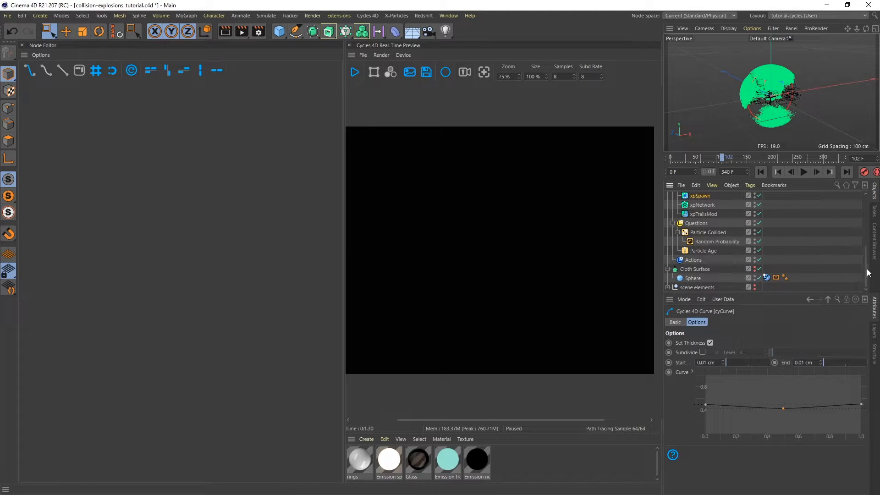
pyautogui.click(754, 289)
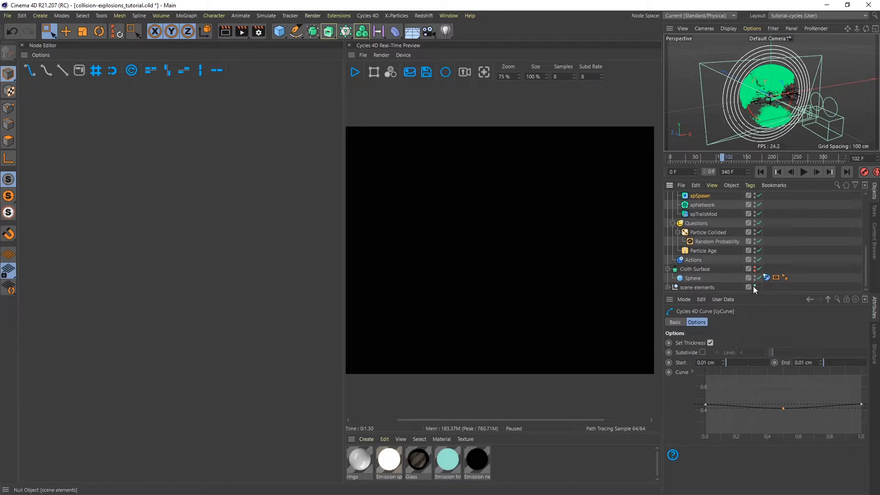
pyautogui.click(754, 285)
pyautogui.click(667, 287)
pyautogui.scroll(-1, 869, 259)
pyautogui.scroll(-1, 869, 260)
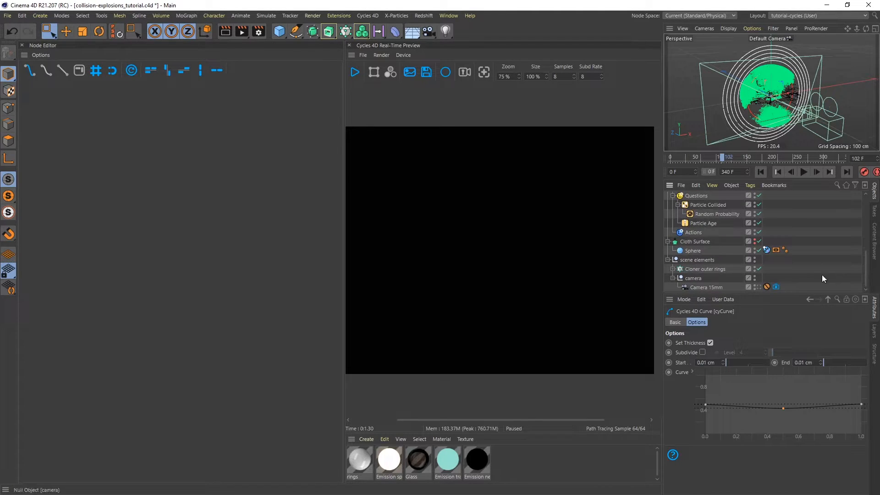
# - Check the cyCamera tag of Camera 15mm, look through that camera, and start the Cycles 4D real-time preview
pyautogui.click(711, 287)
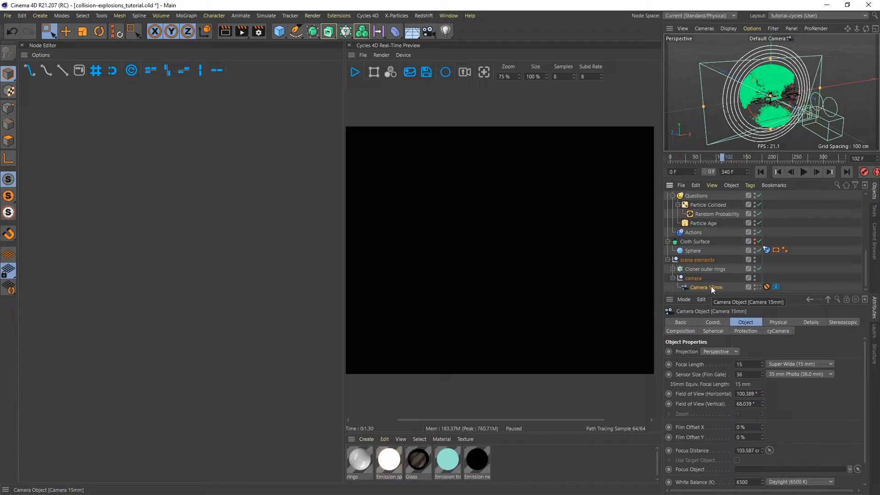
pyautogui.click(776, 287)
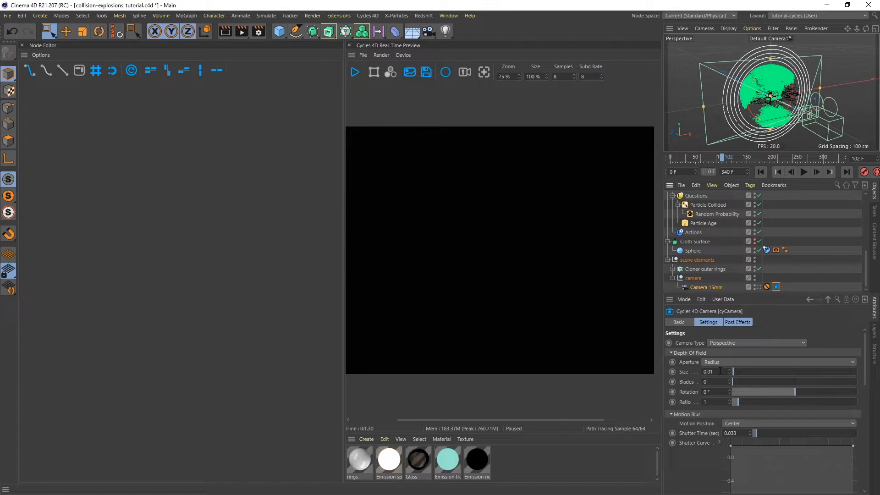
pyautogui.click(760, 287)
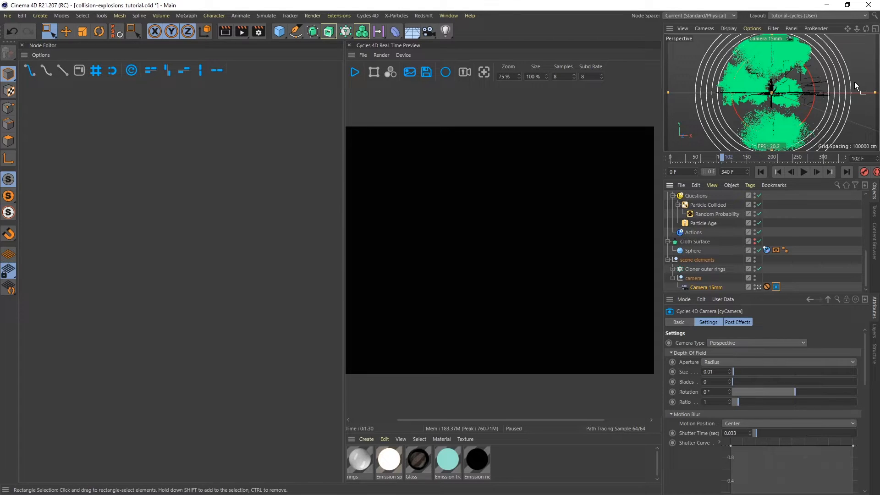
pyautogui.click(356, 71)
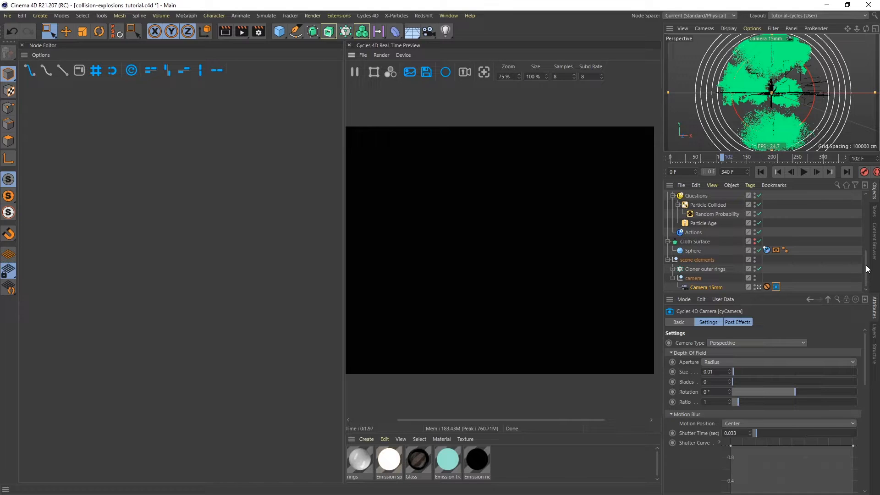
# - Apply the Emission network particles material to xpEmitter Main and disable xpEmitter spawn
pyautogui.moveTo(866, 269); pyautogui.dragTo(854, 215)
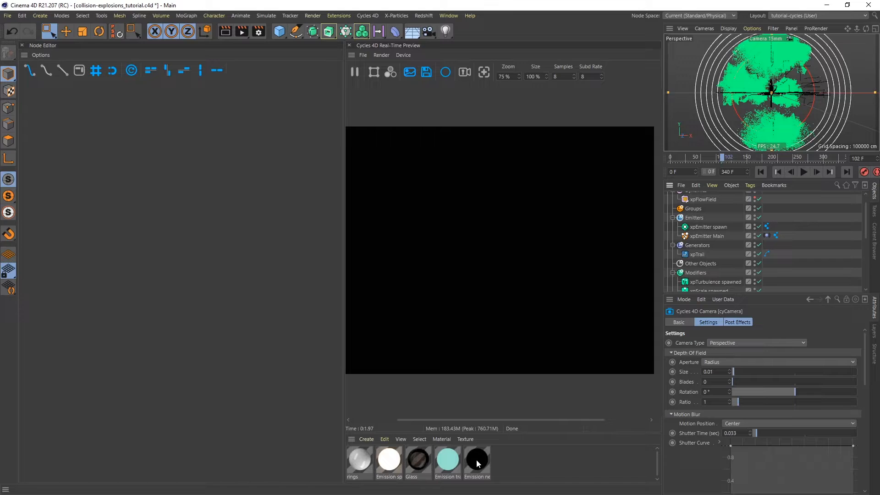
pyautogui.moveTo(476, 461); pyautogui.dragTo(707, 237)
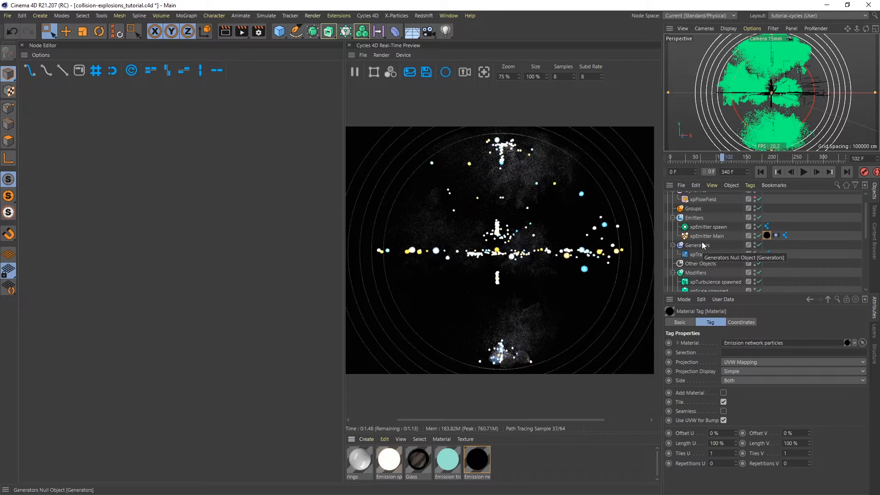
pyautogui.click(759, 226)
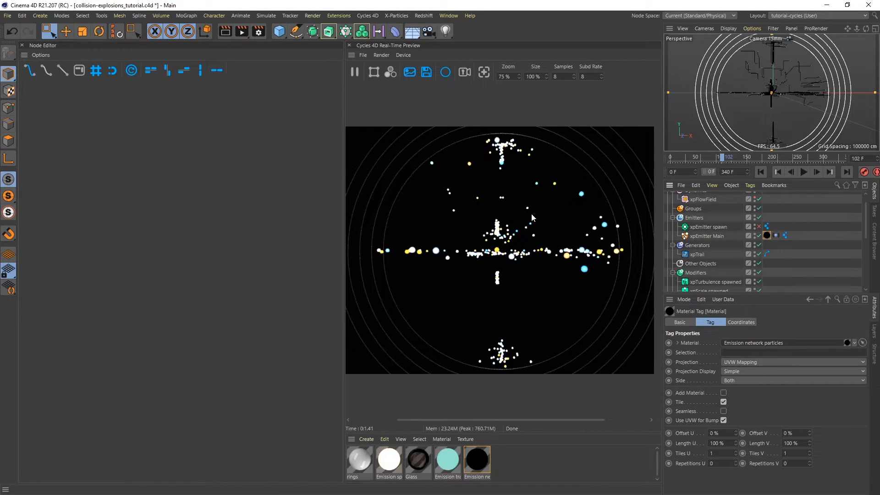
# - Examine the particle color mode and color gradient in xpEmitter Main's display settings, widening the settings area for a full view
pyautogui.click(713, 236)
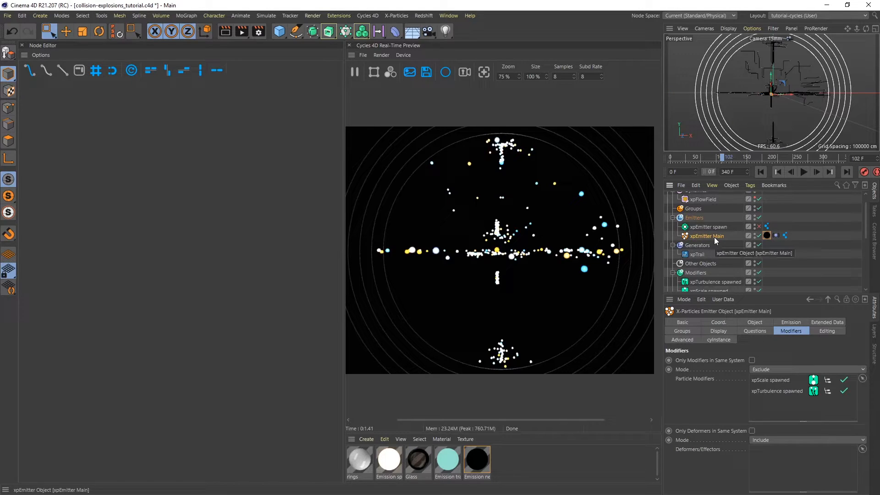
pyautogui.click(716, 330)
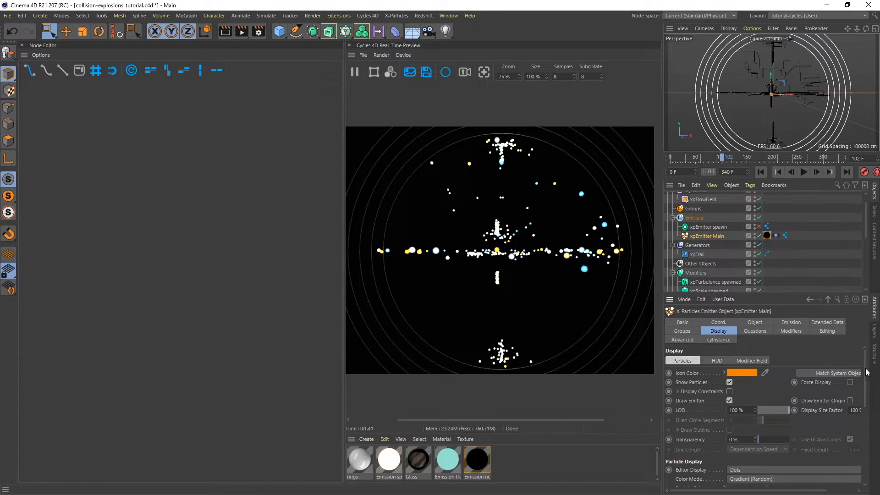
pyautogui.scroll(-5, 770, 403)
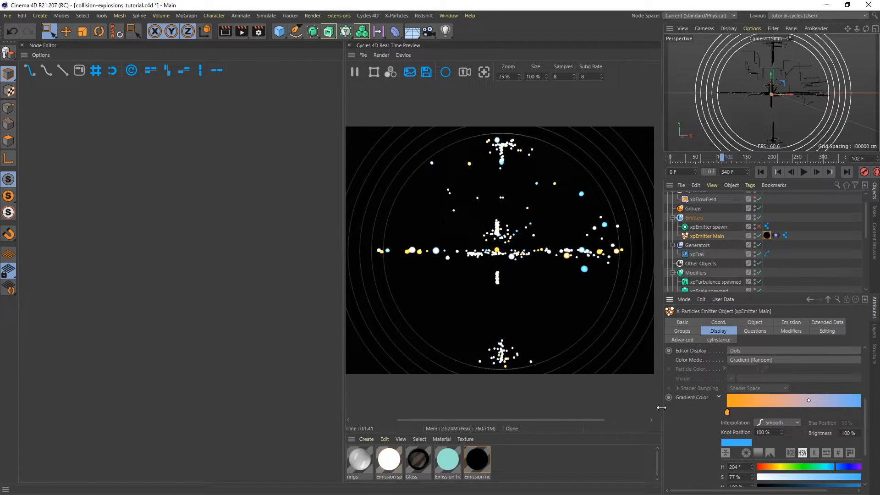
pyautogui.moveTo(661, 407); pyautogui.dragTo(620, 408)
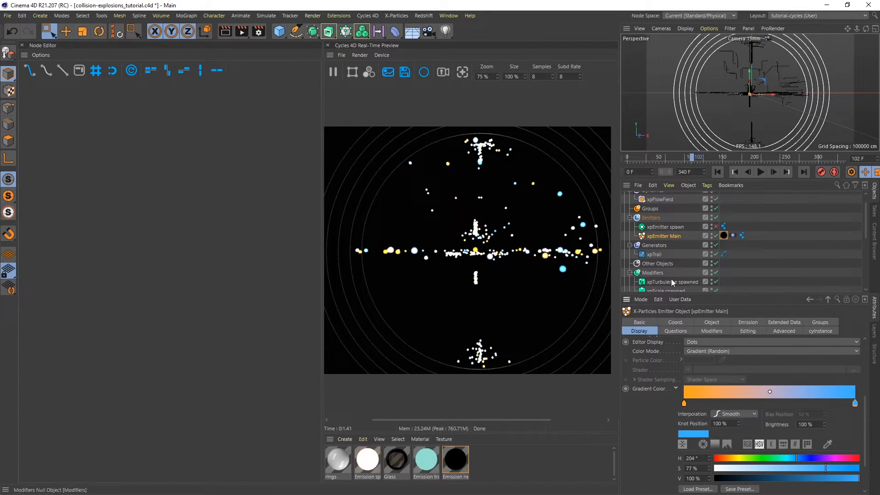
# - Examine the Emission network particles material's node setup, following Particle Info's Color output to the Emission node and finding Particle Info among the input nodes
pyautogui.click(458, 461)
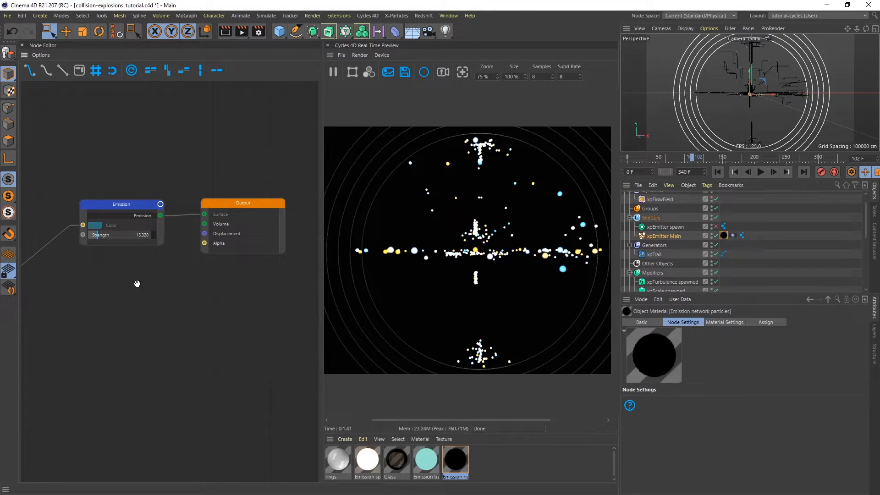
pyautogui.moveTo(144, 282); pyautogui.dragTo(233, 294, button='middle')
pyautogui.moveTo(163, 283); pyautogui.dragTo(210, 281, button='middle')
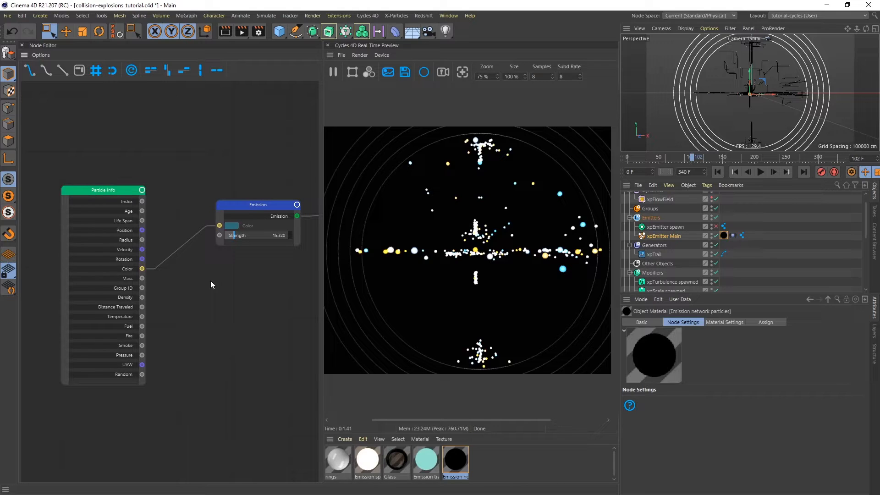
pyautogui.click(86, 189)
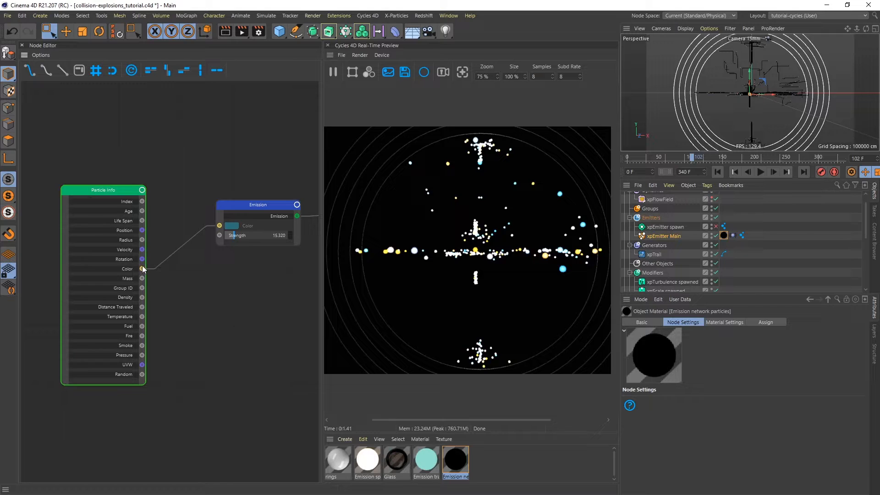
pyautogui.click(199, 226)
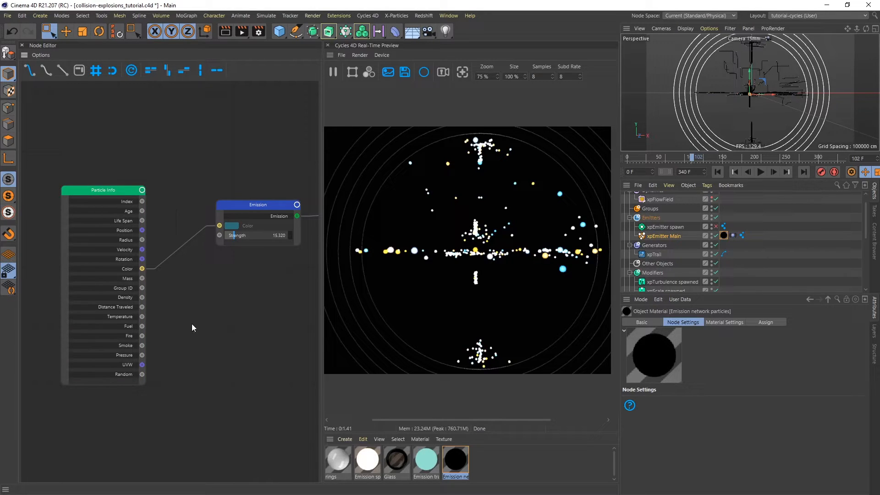
pyautogui.rightClick(189, 306)
pyautogui.moveTo(224, 420)
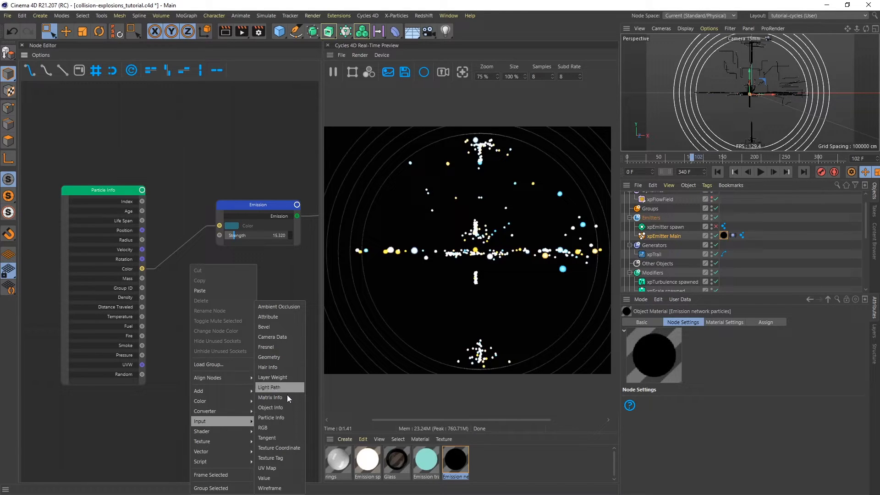
pyautogui.click(287, 417)
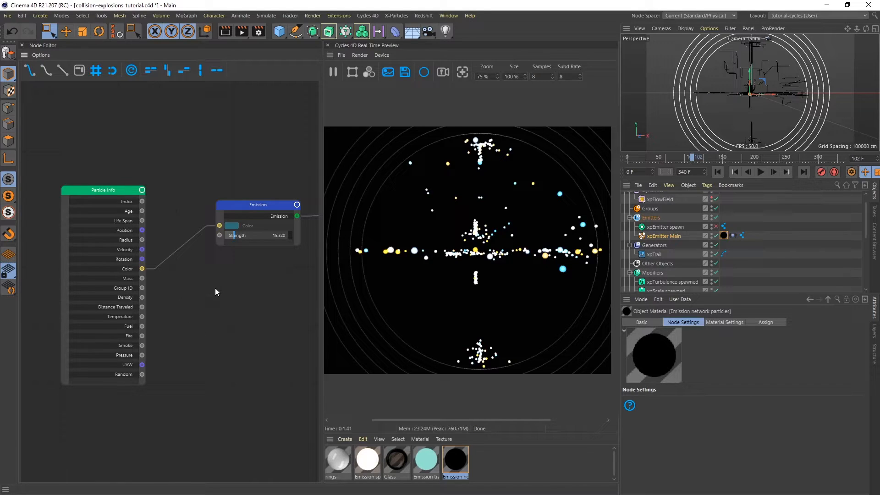
pyautogui.click(135, 272)
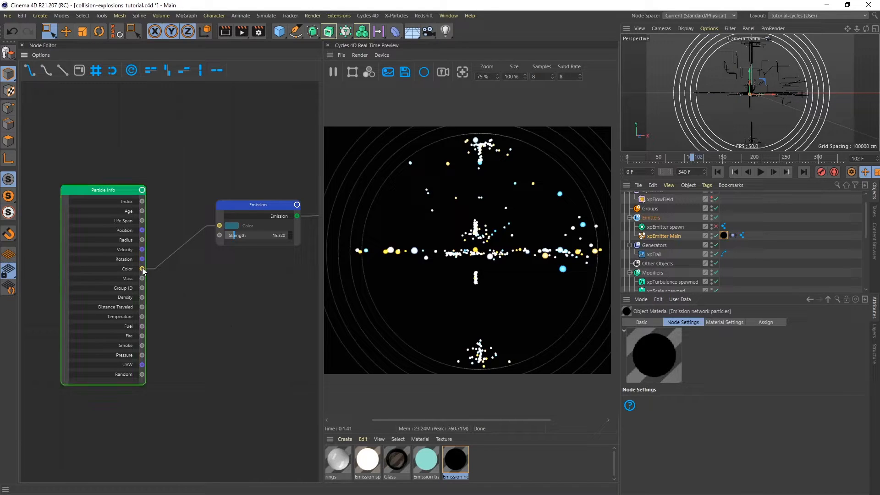
pyautogui.click(226, 235)
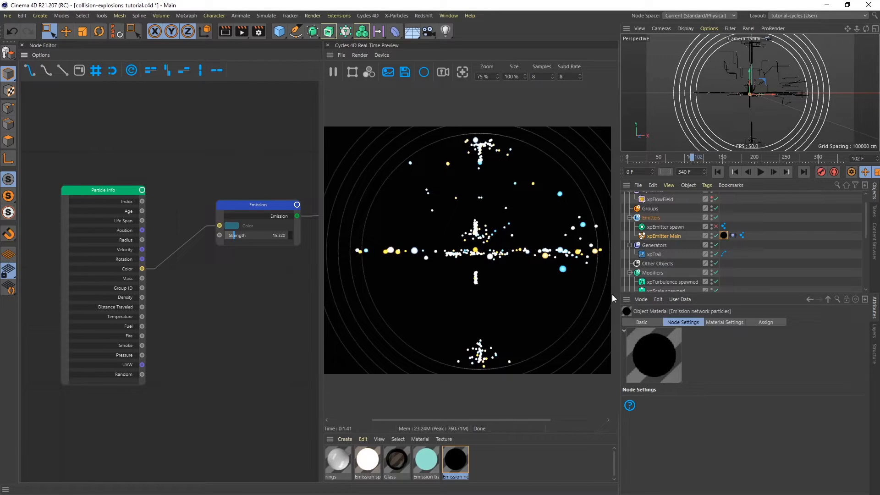
# - Apply the Emission trails material to xpTrail and pause the real-time preview
pyautogui.moveTo(429, 465); pyautogui.dragTo(656, 254)
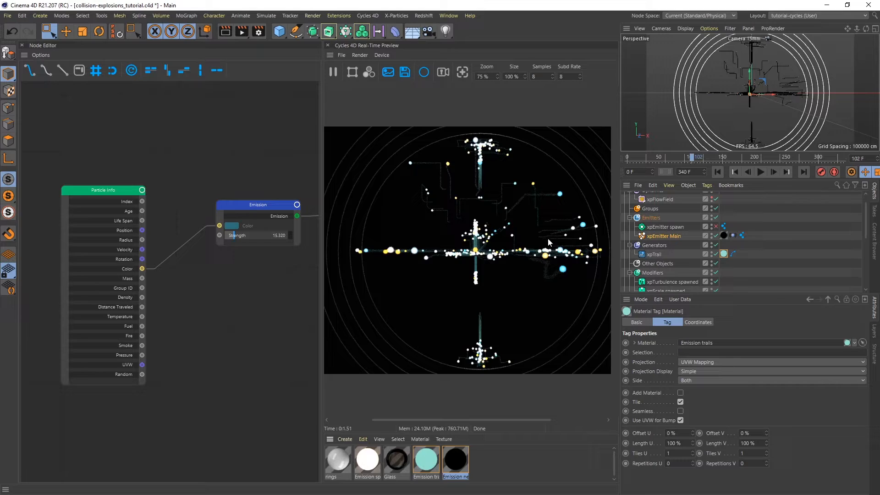
pyautogui.click(422, 460)
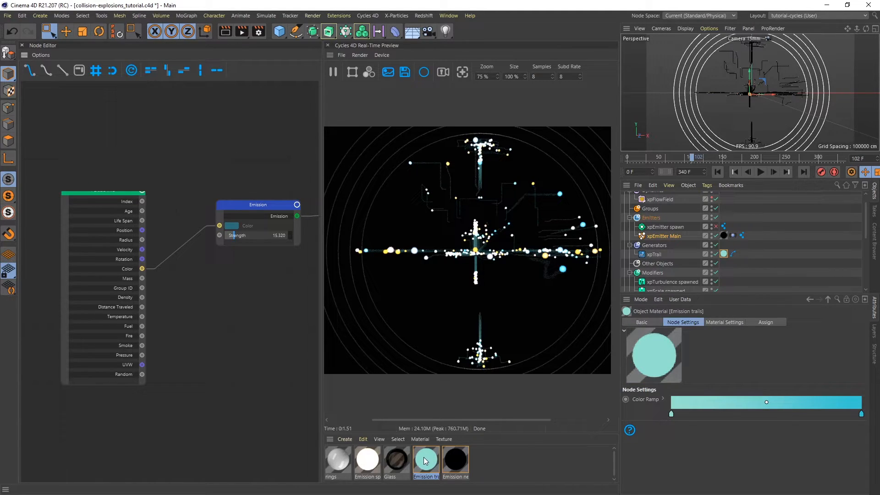
pyautogui.click(333, 72)
# - Examine the Emission trails material's nodes, from Hair Info through the Color Ramp and Emission to Output, and locate Hair Info among the input nodes
pyautogui.click(495, 459)
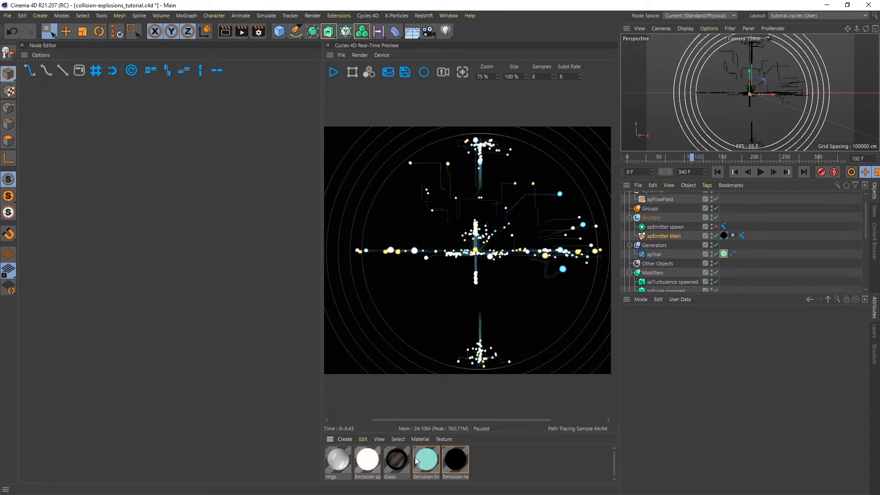
pyautogui.click(423, 462)
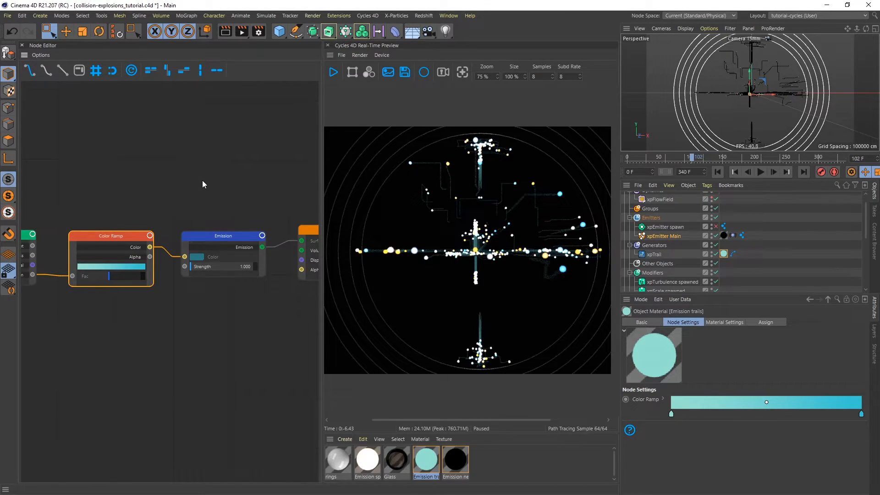
pyautogui.moveTo(243, 194); pyautogui.dragTo(175, 173, button='middle')
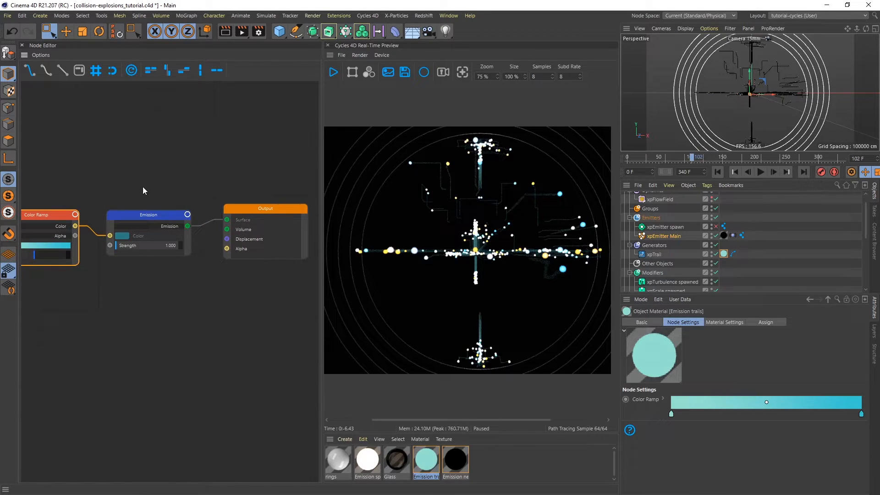
pyautogui.moveTo(125, 169); pyautogui.dragTo(276, 162, button='middle')
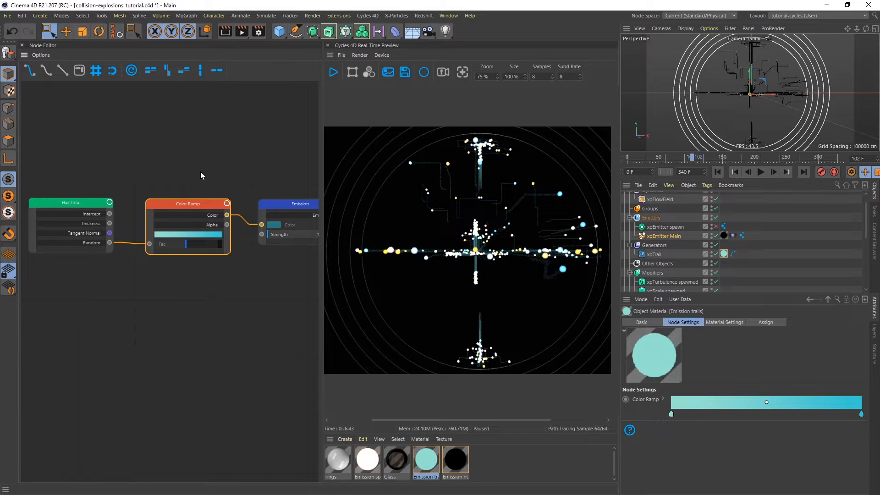
pyautogui.click(75, 203)
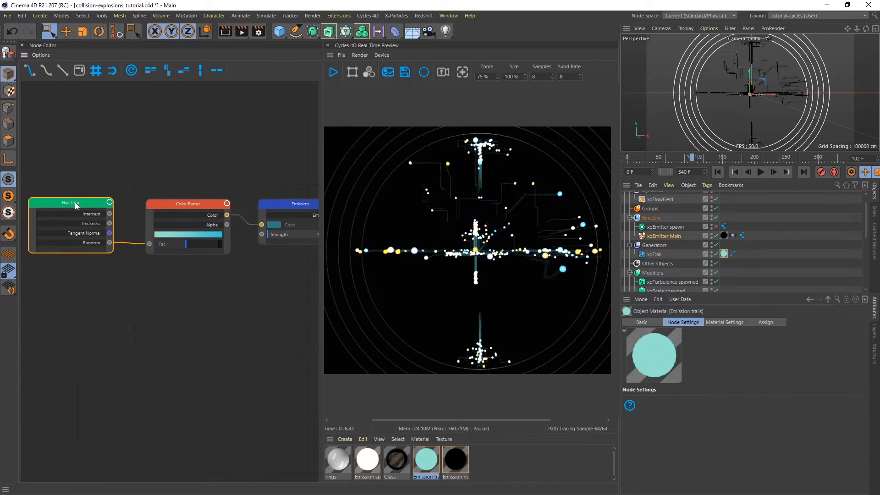
pyautogui.rightClick(98, 290)
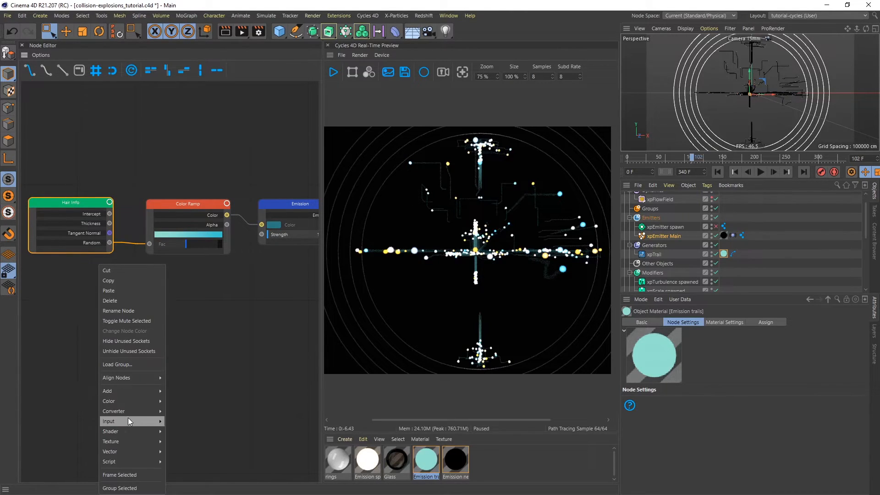
pyautogui.moveTo(128, 417)
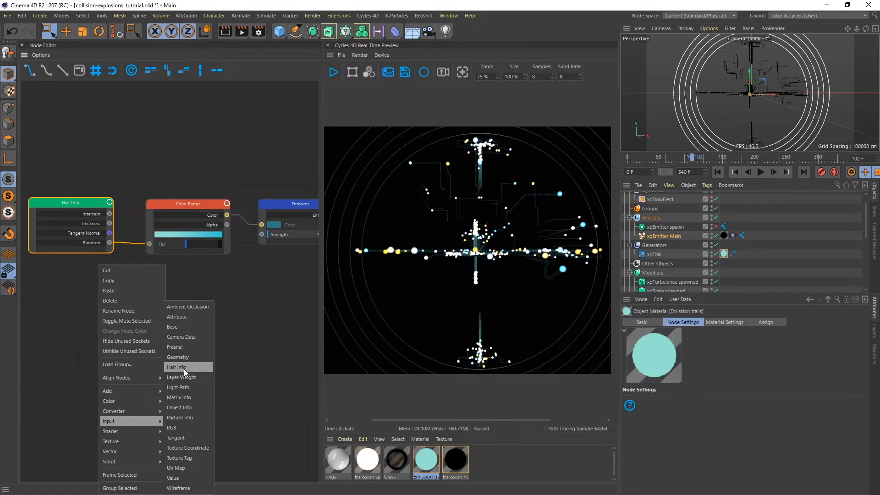
pyautogui.click(247, 319)
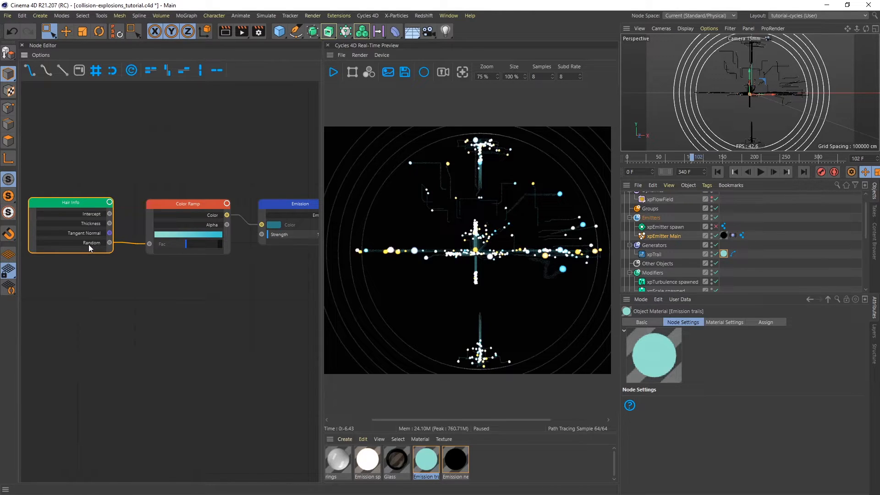
pyautogui.click(180, 203)
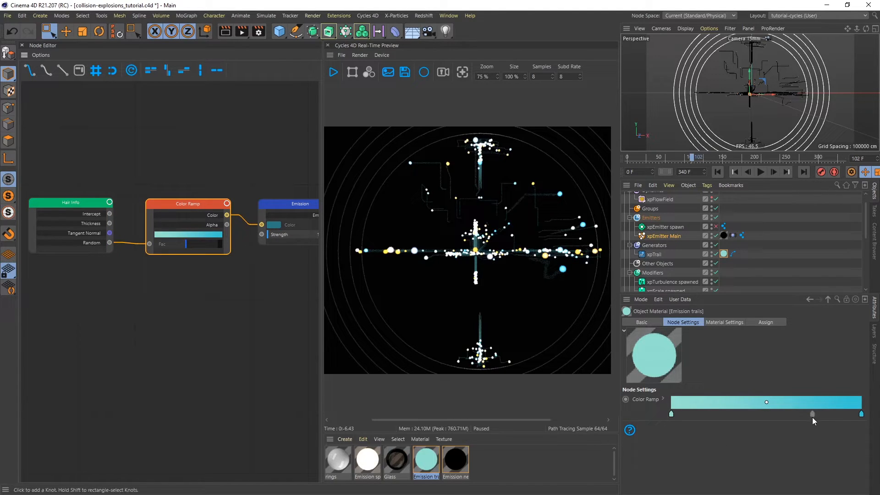
# - Add a second Color Ramp node, connect Hair Info's Random output to its Fac input, and preview its Color output
pyautogui.rightClick(139, 306)
pyautogui.moveTo(177, 411)
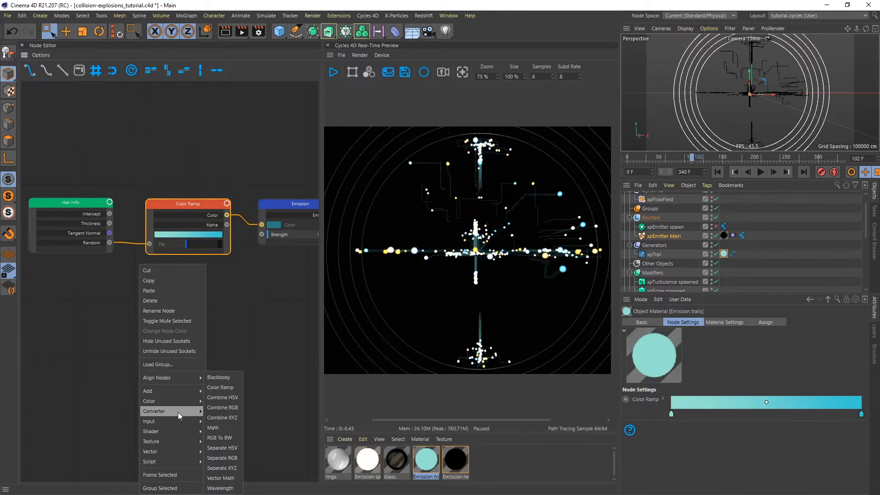
pyautogui.click(222, 387)
pyautogui.moveTo(109, 242); pyautogui.dragTo(143, 350)
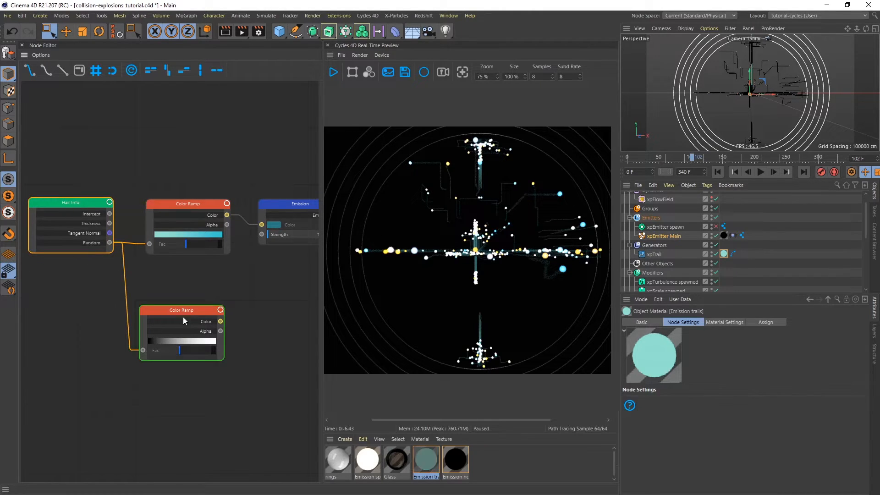
pyautogui.click(210, 321)
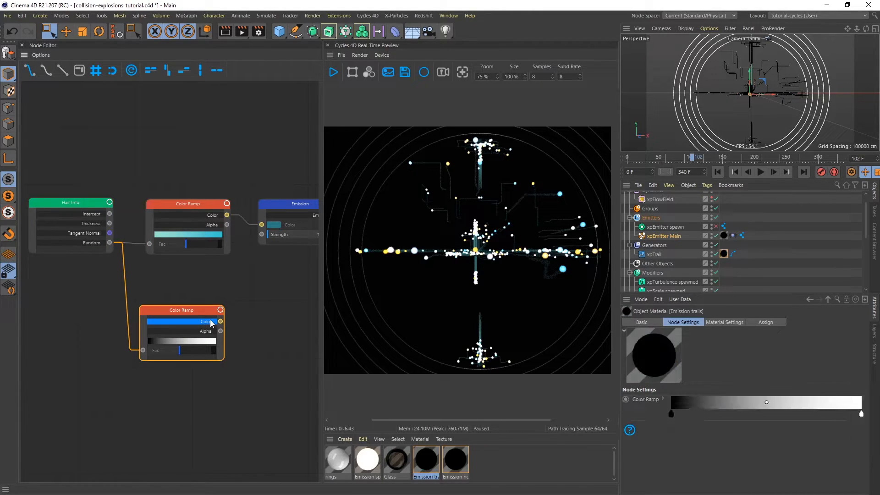
# - Try a multicolored stepped pattern preset and the Flame 2 preset on the second Color Ramp, with the real-time preview resumed
pyautogui.click(660, 397)
pyautogui.moveTo(866, 387); pyautogui.dragTo(864, 431)
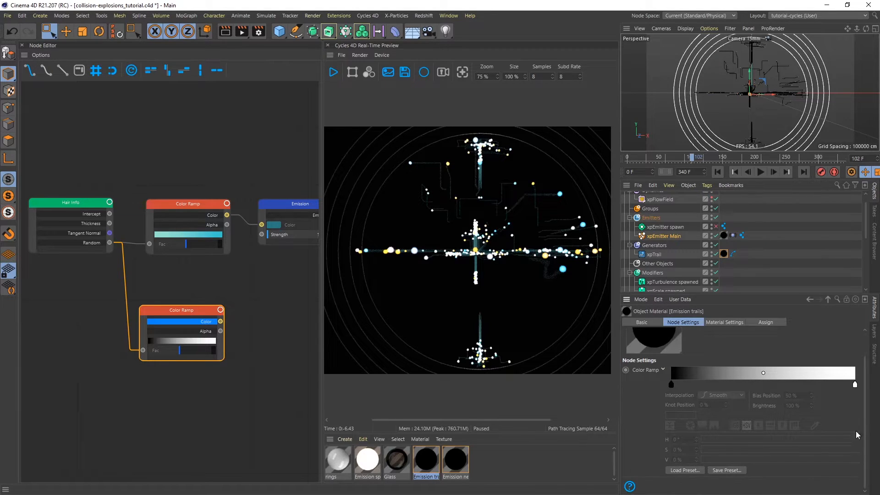
pyautogui.click(684, 470)
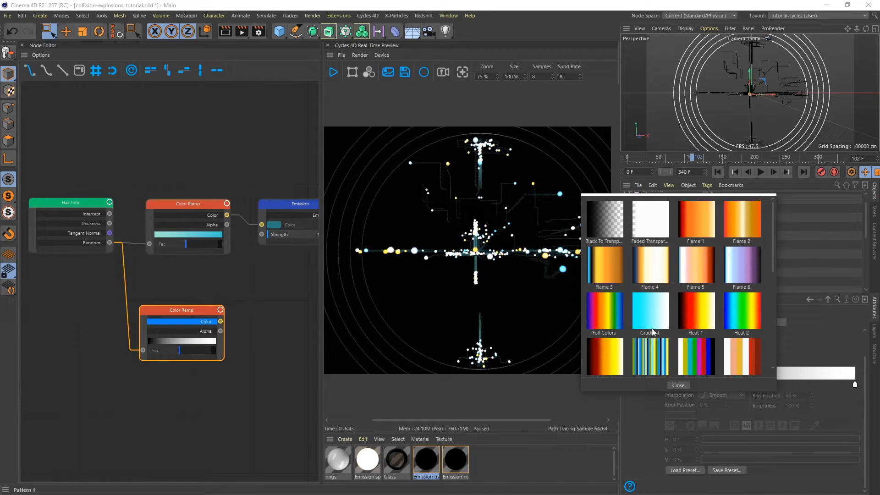
pyautogui.doubleClick(691, 350)
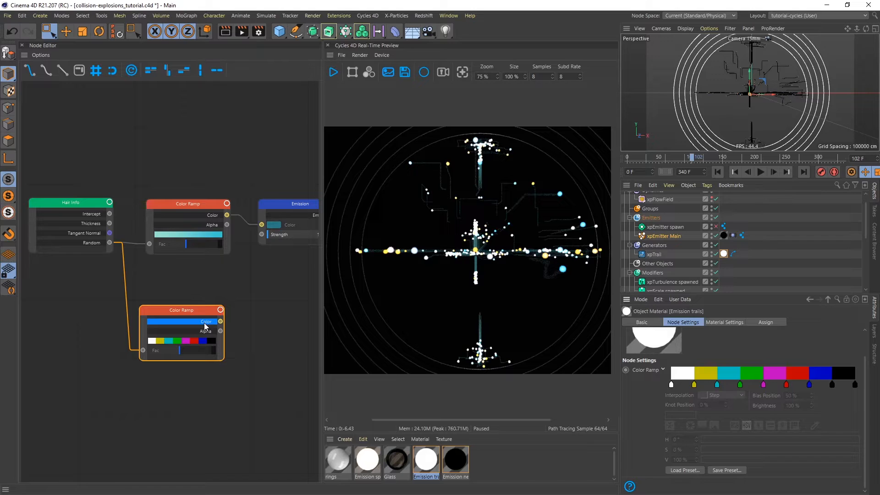
pyautogui.click(333, 73)
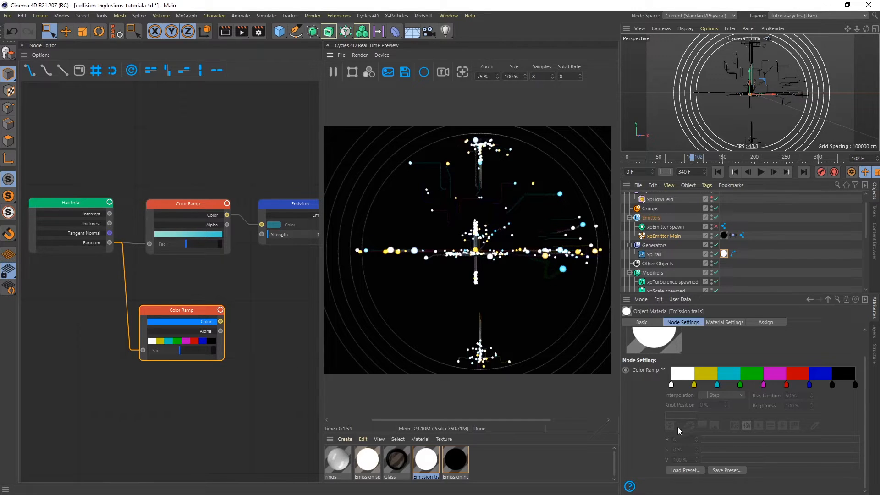
pyautogui.click(693, 470)
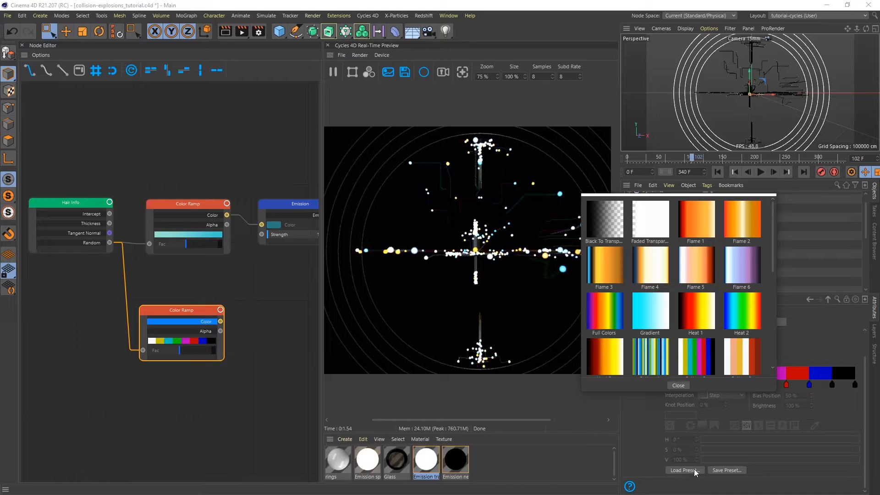
pyautogui.click(746, 228)
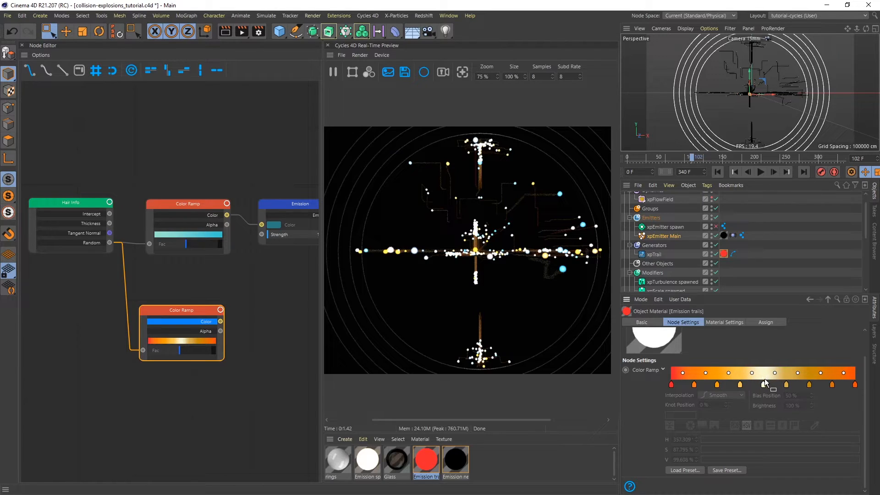
# - Delete the second Color Ramp node from the Emission trails material
pyautogui.click(200, 205)
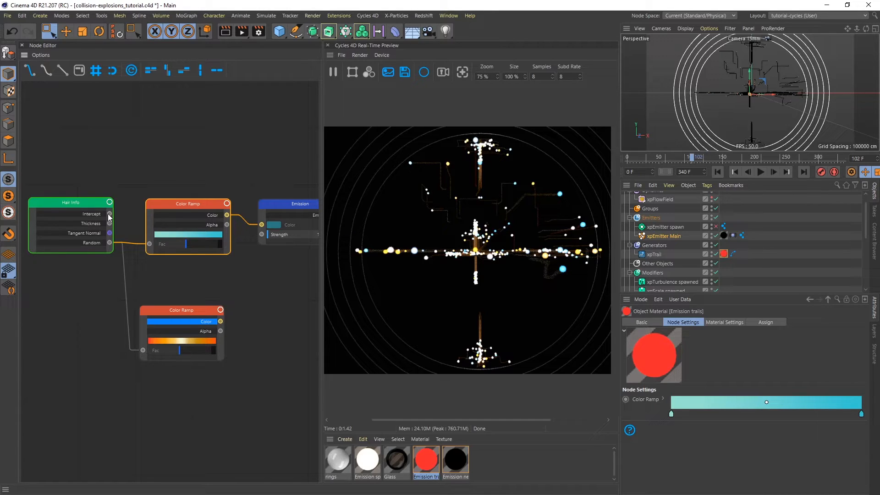
pyautogui.click(184, 308)
pyautogui.press('Delete')
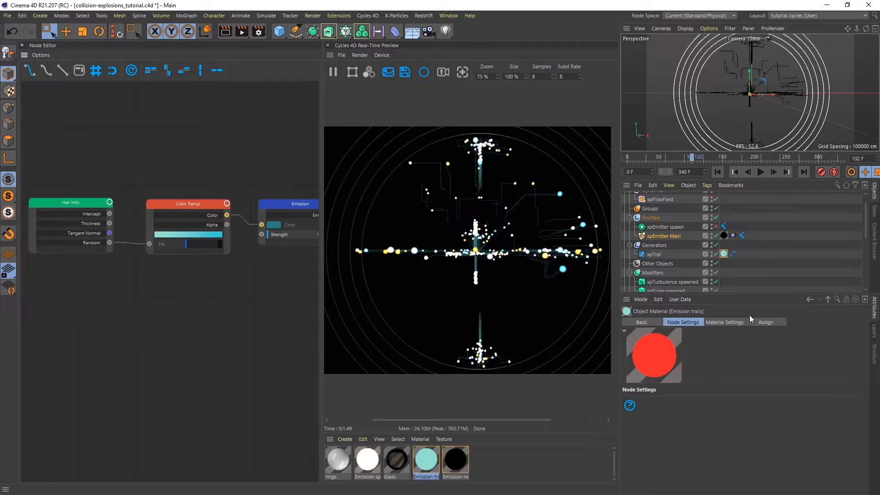
# - Apply the Emission spawned material to xpEmitter spawn, enable that emitter, and pause the real-time preview after it has updated
pyautogui.moveTo(864, 225); pyautogui.dragTo(866, 214)
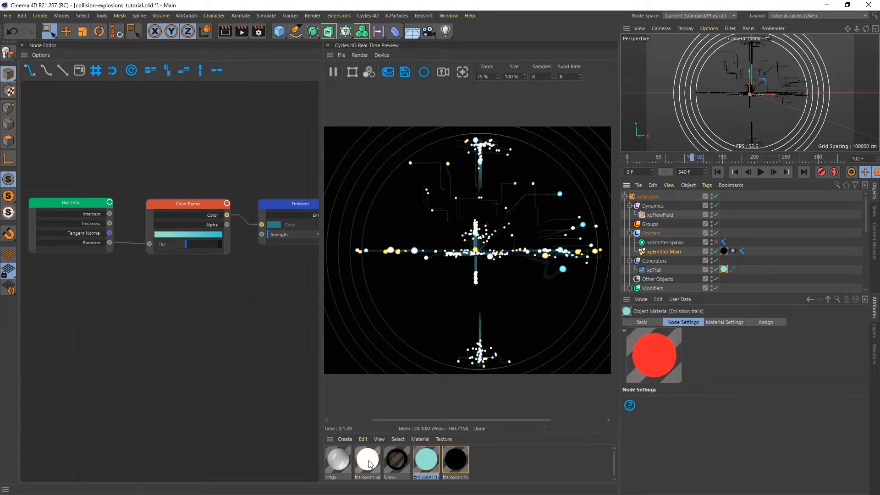
pyautogui.moveTo(371, 463); pyautogui.dragTo(666, 241)
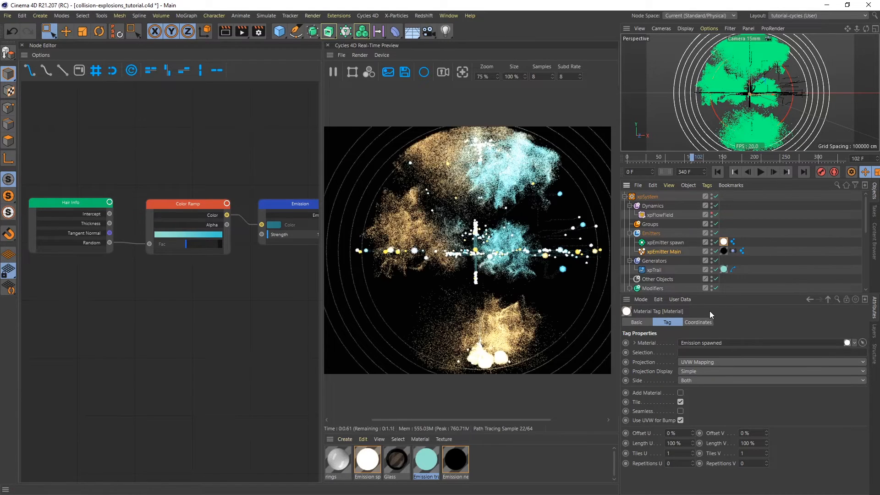
pyautogui.click(333, 74)
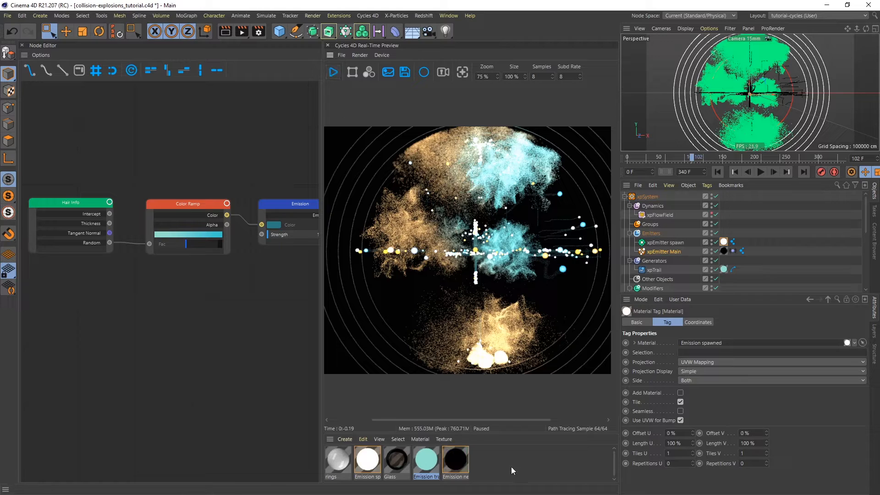
# - Open the Emission spawned material's node graph with the real-time preview running and examine its Object Info, Color Ramp and Emission chain
pyautogui.click(510, 463)
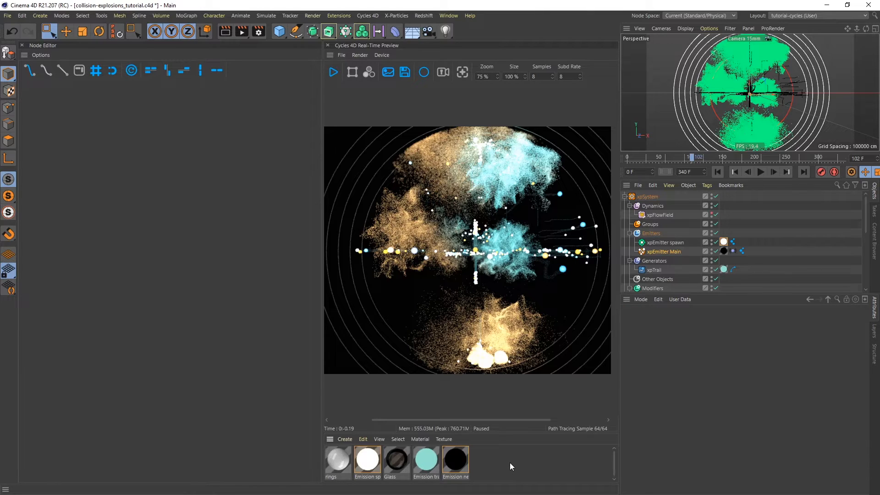
pyautogui.click(370, 460)
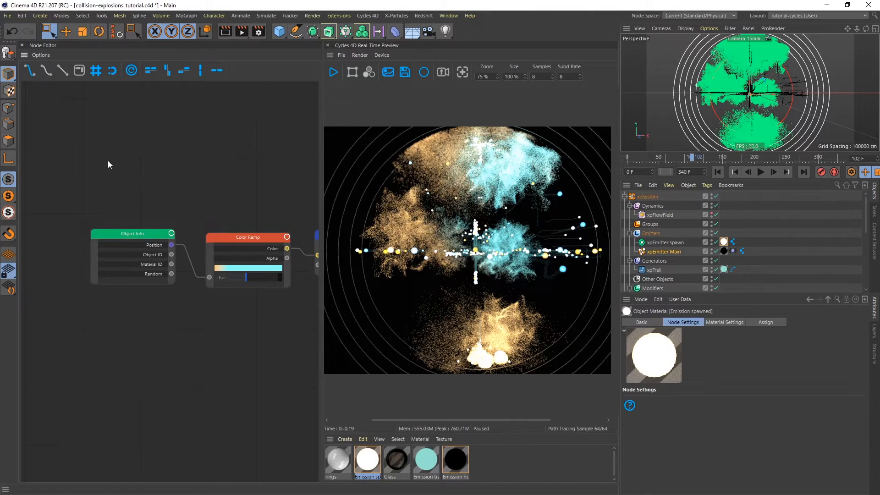
pyautogui.click(334, 72)
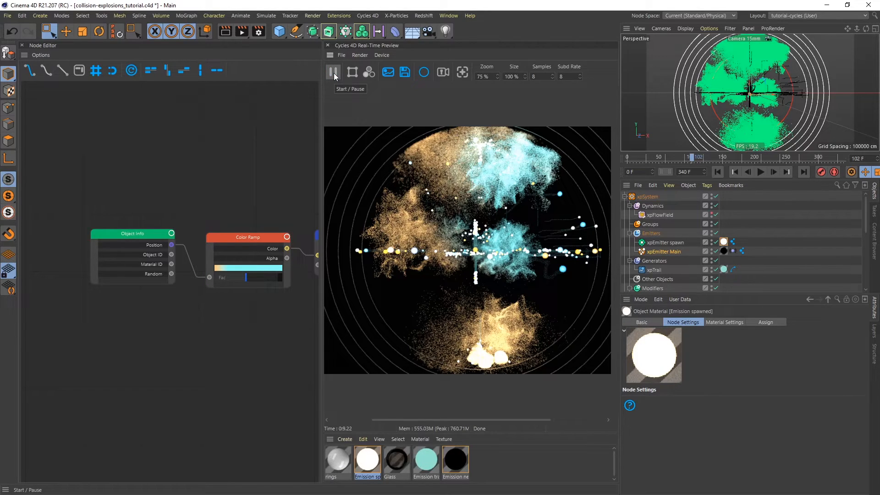
pyautogui.moveTo(214, 185); pyautogui.dragTo(114, 175, button='middle')
pyautogui.moveTo(222, 170); pyautogui.dragTo(141, 170, button='middle')
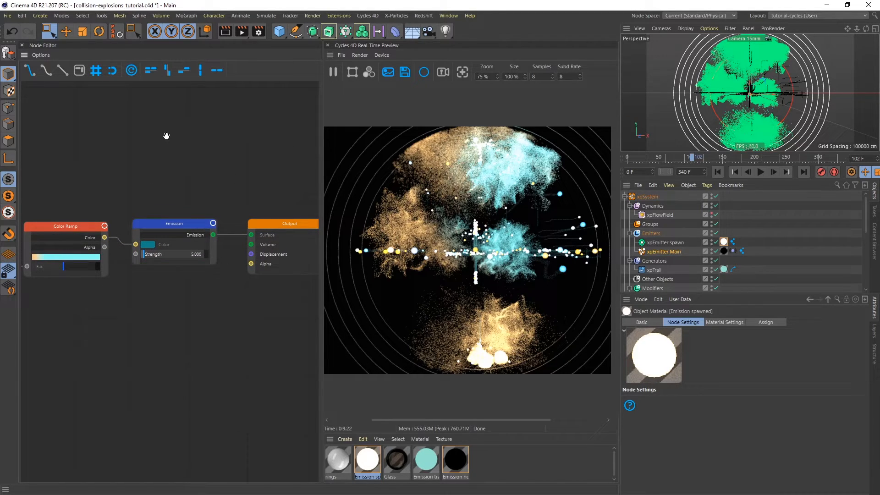
pyautogui.moveTo(166, 136); pyautogui.dragTo(253, 143, button='middle')
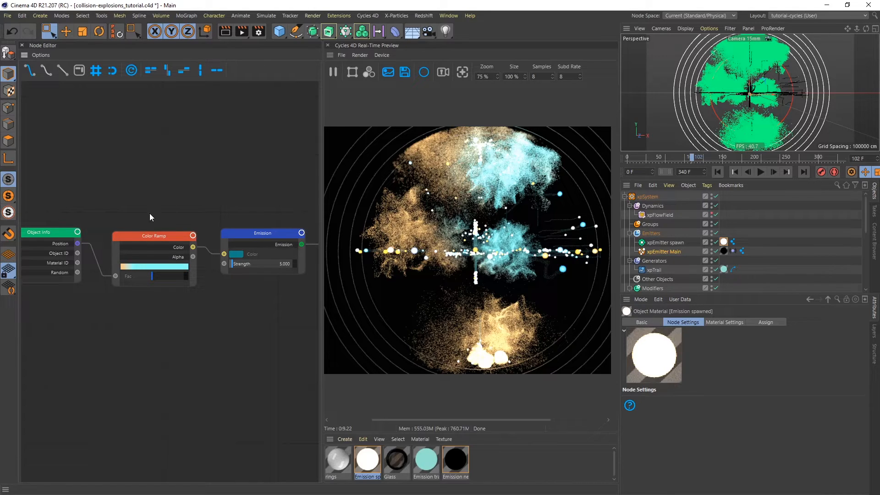
pyautogui.moveTo(157, 162); pyautogui.dragTo(214, 151, button='middle')
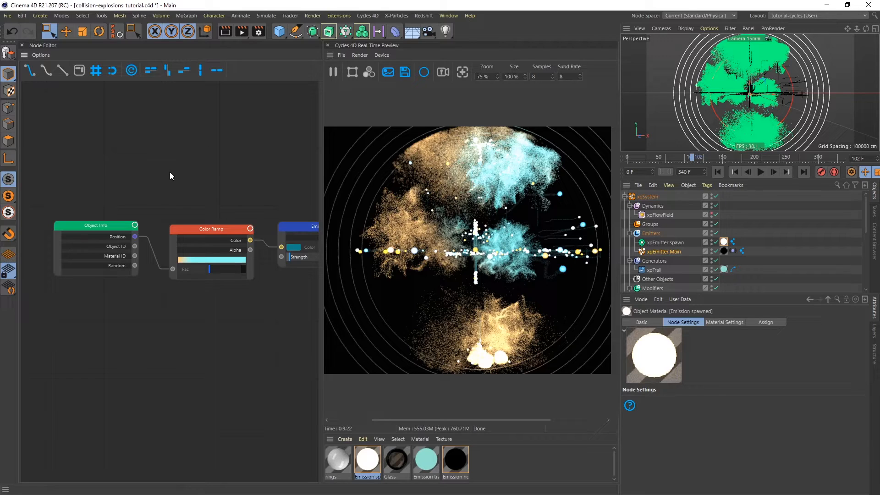
pyautogui.rightClick(143, 337)
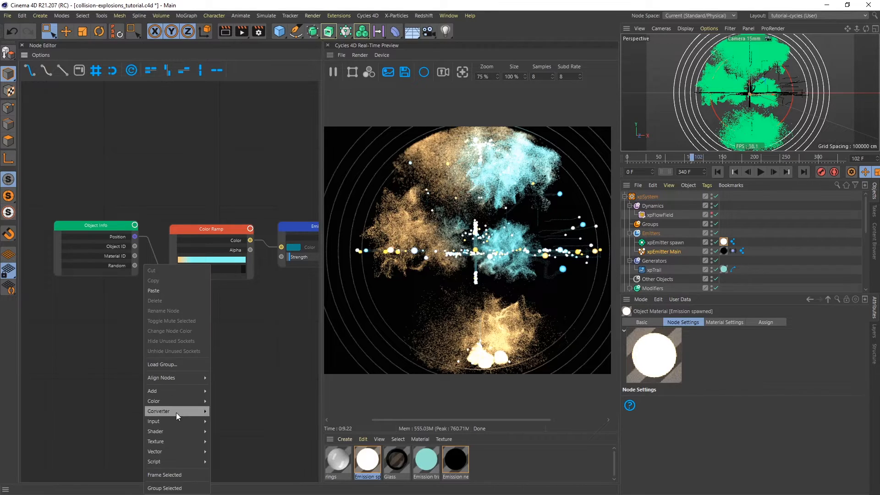
pyautogui.moveTo(171, 422)
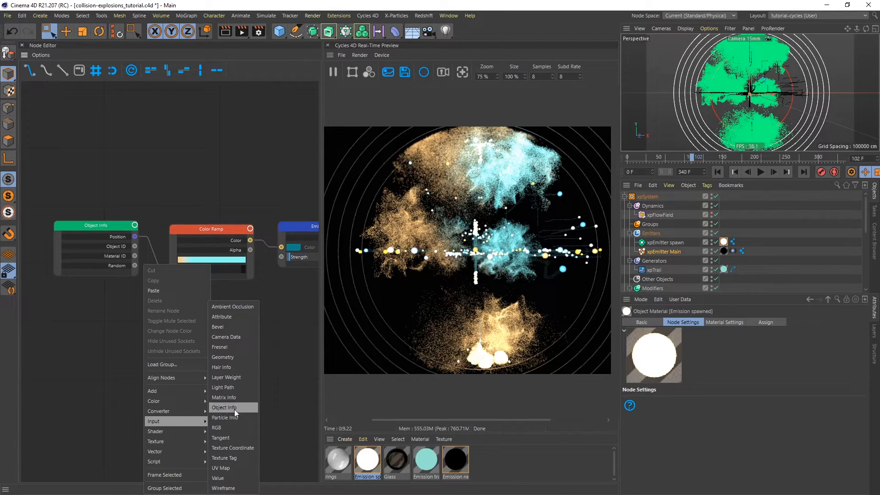
pyautogui.click(94, 353)
# - Preview Object Info's Position output and the Color Ramp's Color output in the Emission spawned material, and pause the real-time preview
pyautogui.click(118, 249)
pyautogui.click(118, 239)
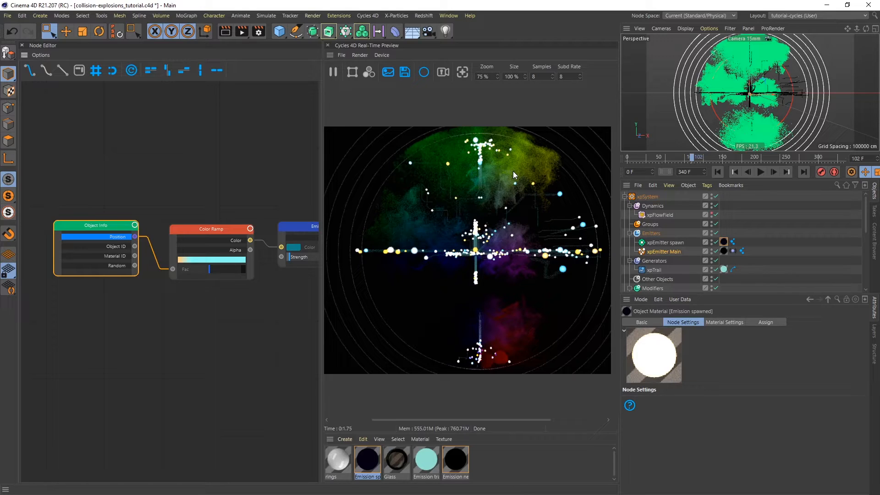
pyautogui.click(208, 229)
pyautogui.click(237, 241)
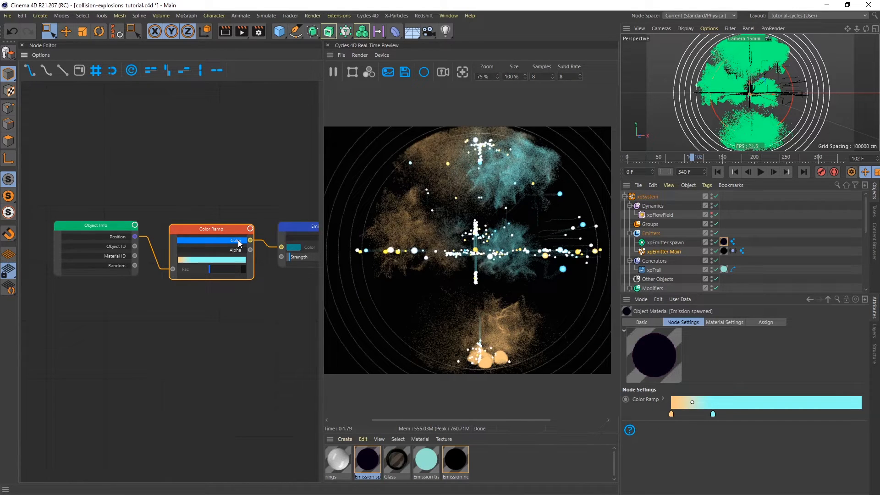
pyautogui.moveTo(672, 420)
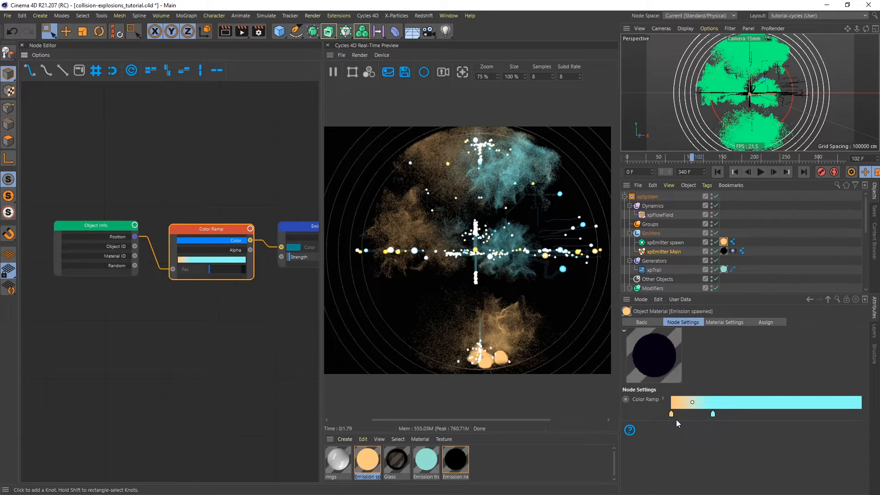
pyautogui.click(334, 74)
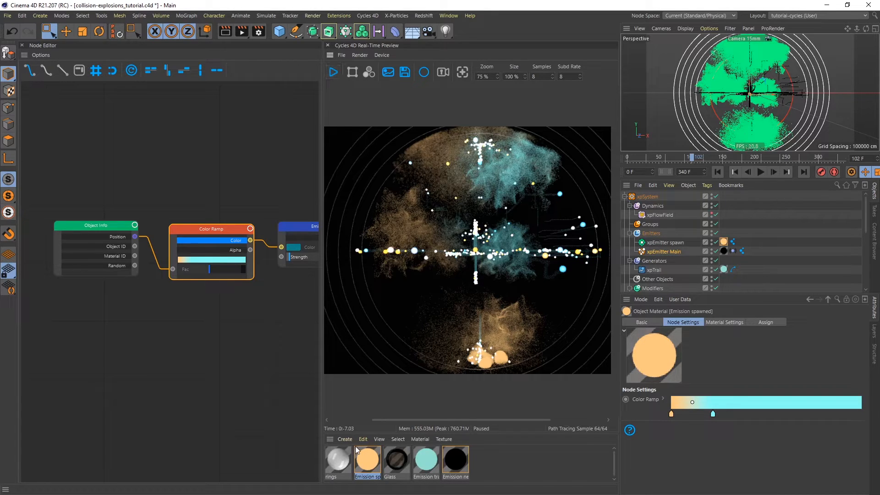
# - Create a Cycles 4D Glass BSDF surface material
pyautogui.click(345, 438)
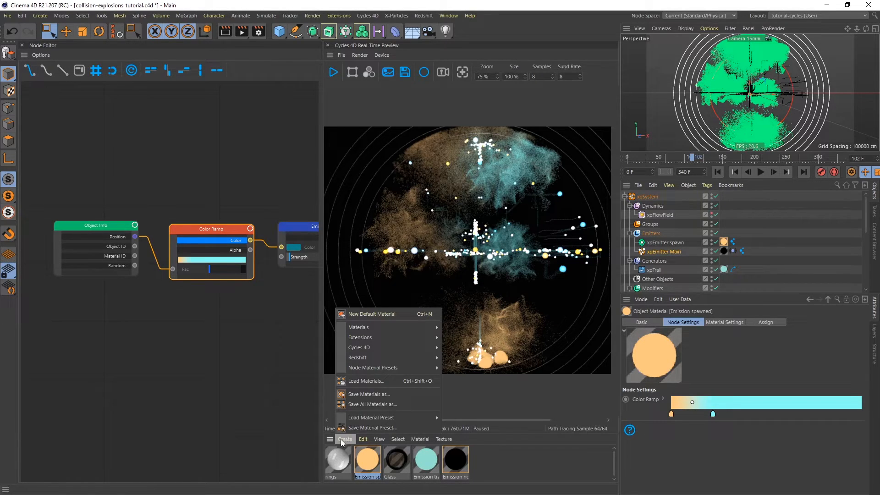
pyautogui.moveTo(401, 348)
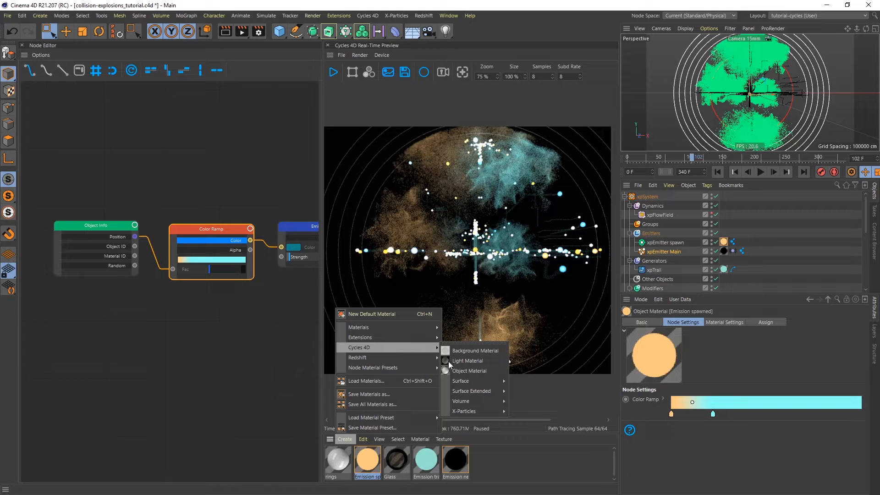
pyautogui.moveTo(486, 384)
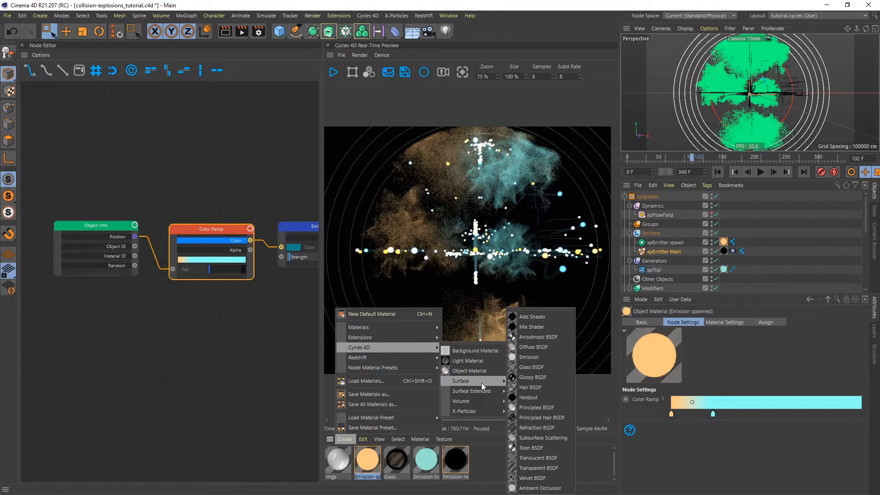
pyautogui.click(534, 367)
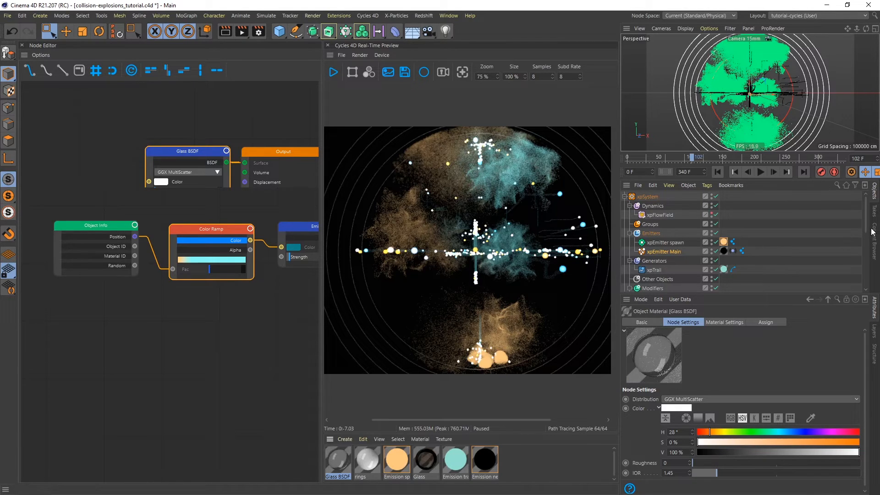
# - Turn on visibility of the Cloth Surface, apply the Glass BSDF material to its Sphere, and resume the real-time preview
pyautogui.moveTo(866, 222); pyautogui.dragTo(866, 276)
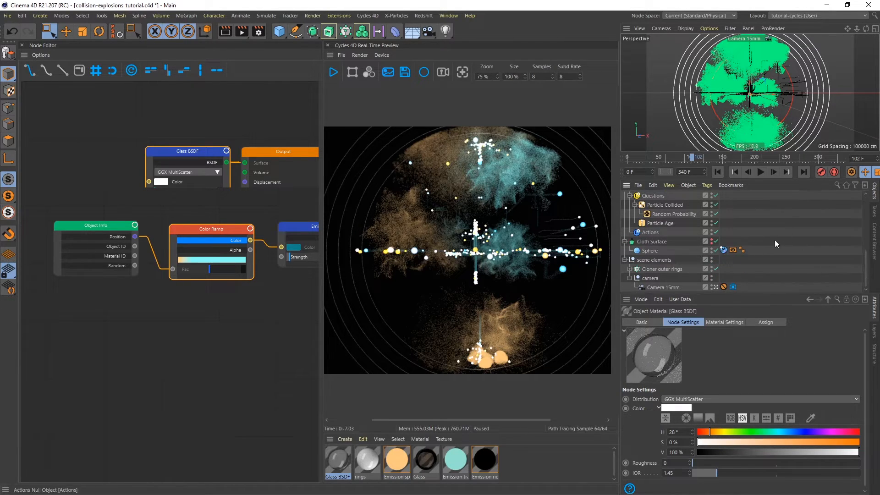
pyautogui.click(711, 240)
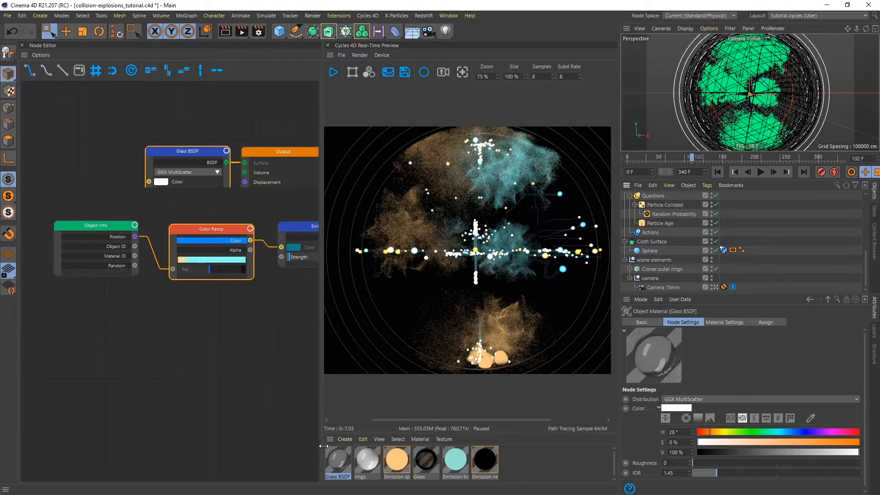
pyautogui.moveTo(337, 460); pyautogui.dragTo(656, 253)
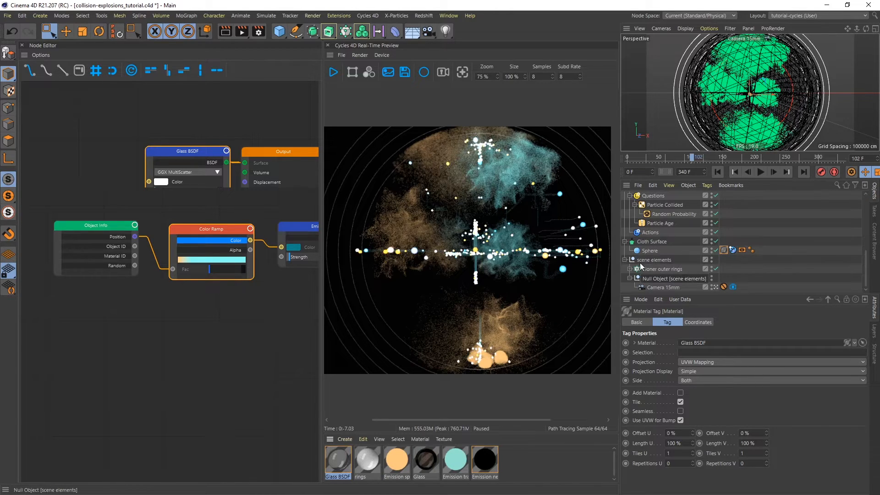
pyautogui.click(332, 71)
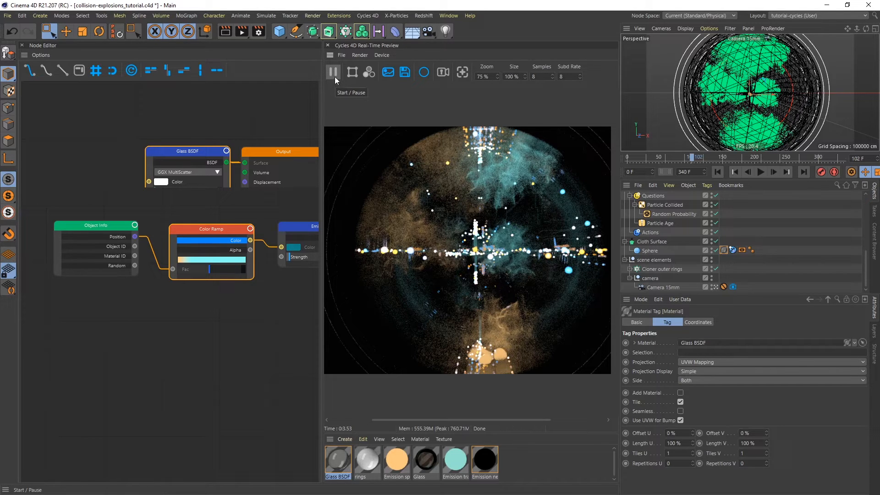
# - Review the sampling and the light path and ray depth values in the Cycles 4D render settings
pyautogui.click(261, 31)
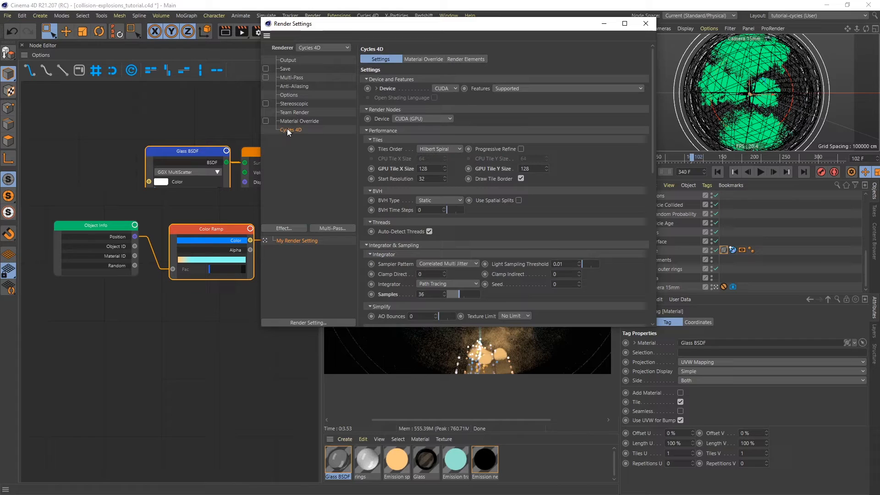
pyautogui.moveTo(653, 131); pyautogui.dragTo(648, 221)
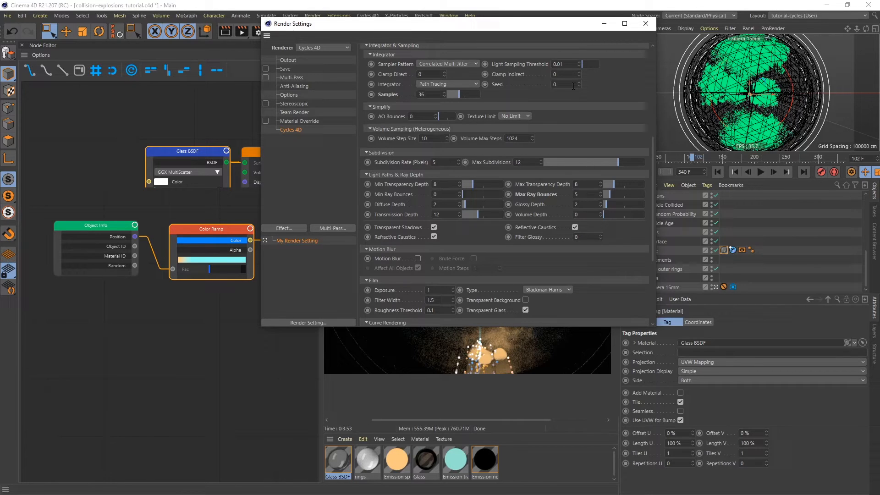
pyautogui.moveTo(530, 24); pyautogui.dragTo(531, 71)
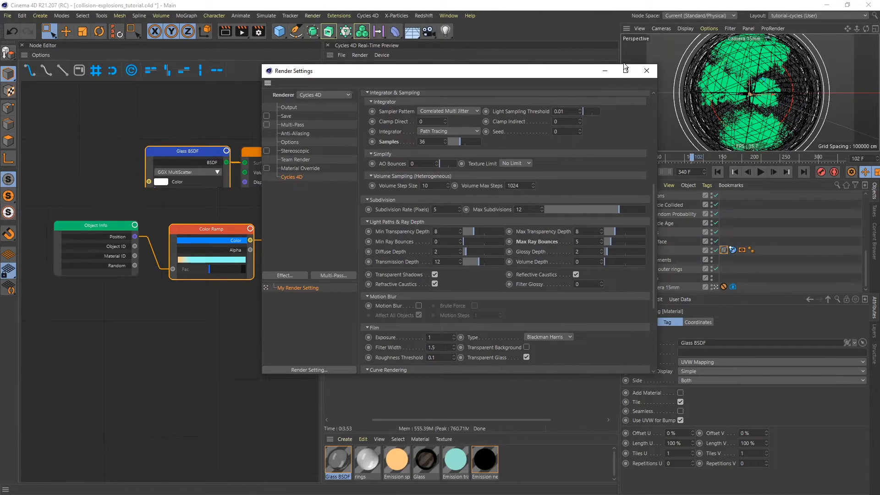
pyautogui.click(646, 71)
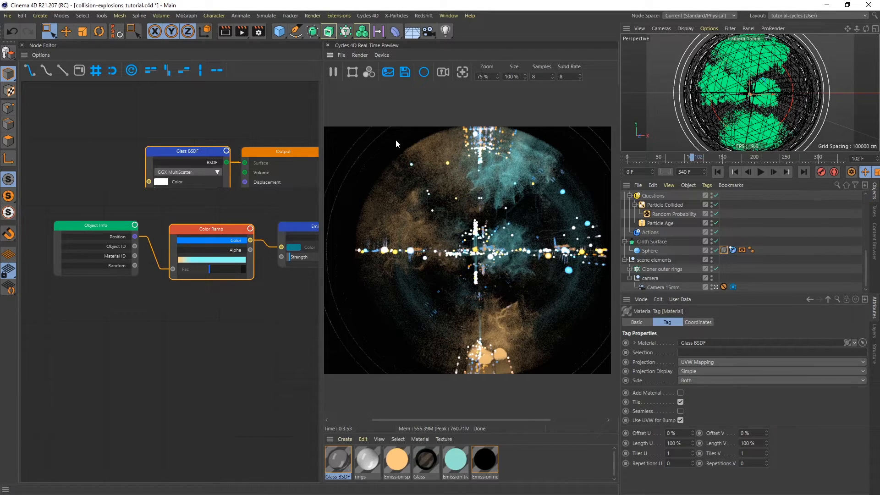
# - Reopen the Glass BSDF material's nodes with the real-time preview restarted and set the glass Roughness to 0.02
pyautogui.click(336, 74)
pyautogui.click(512, 466)
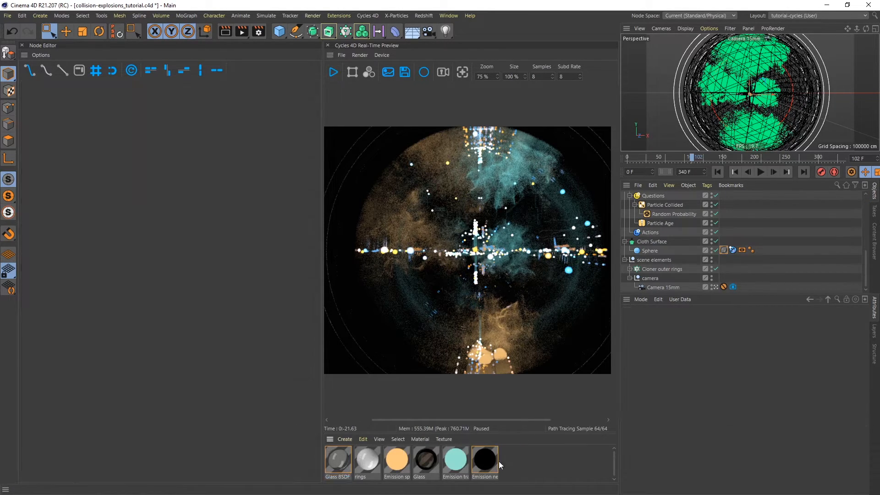
pyautogui.click(339, 458)
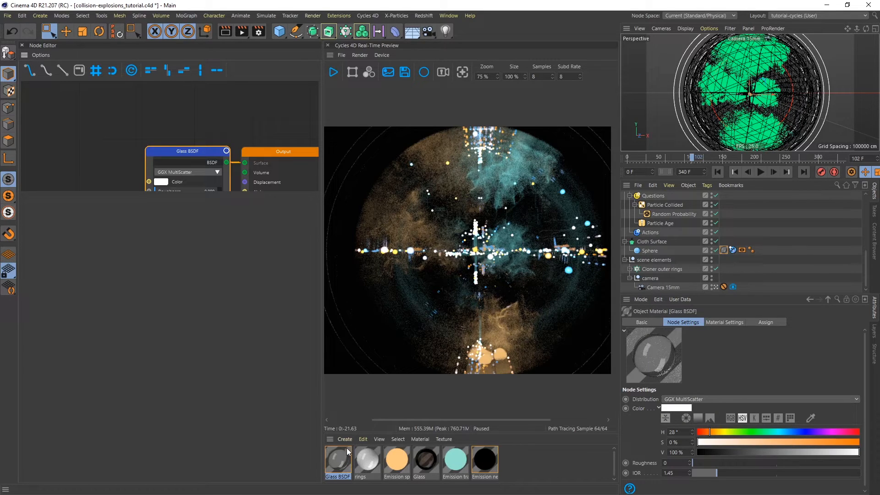
pyautogui.click(333, 72)
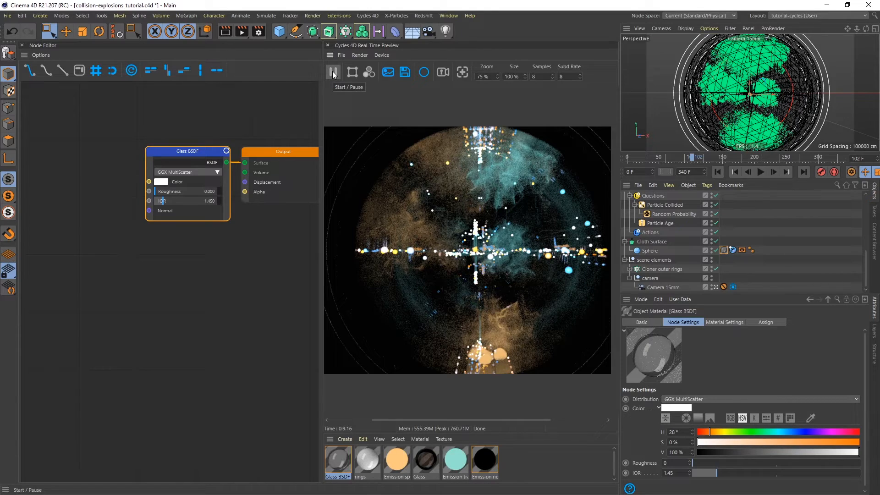
pyautogui.click(185, 150)
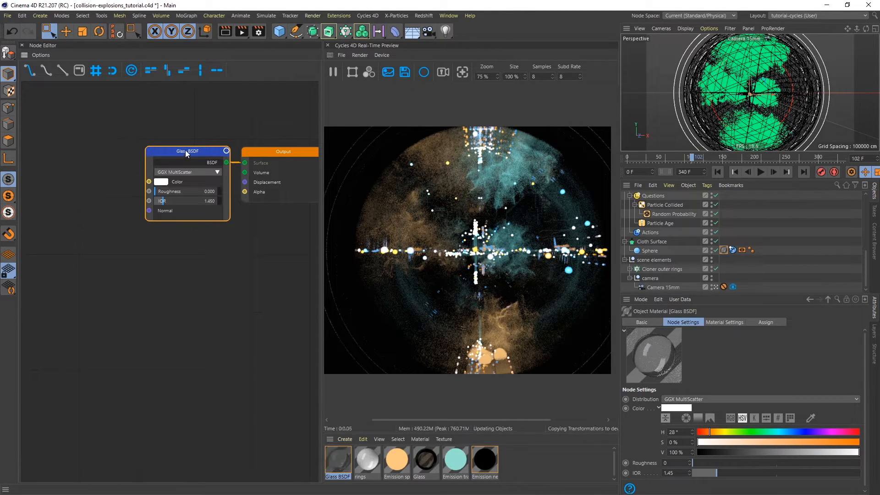
pyautogui.click(668, 461)
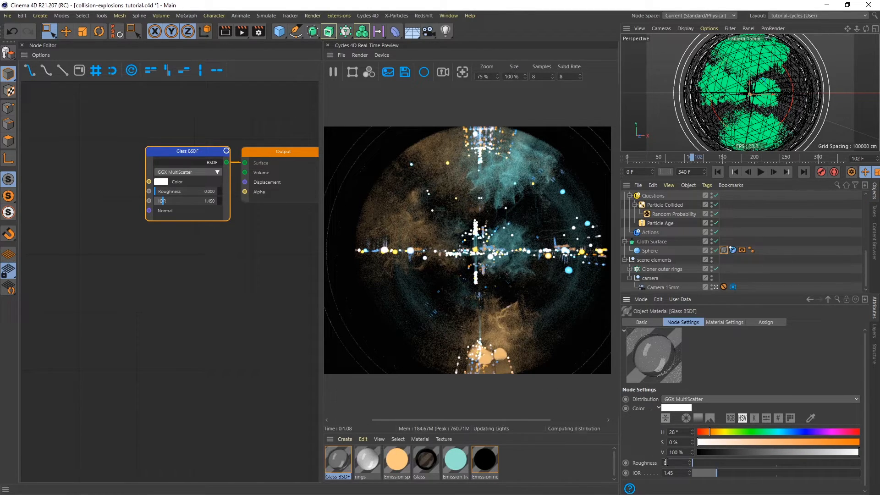
pyautogui.write('.0')
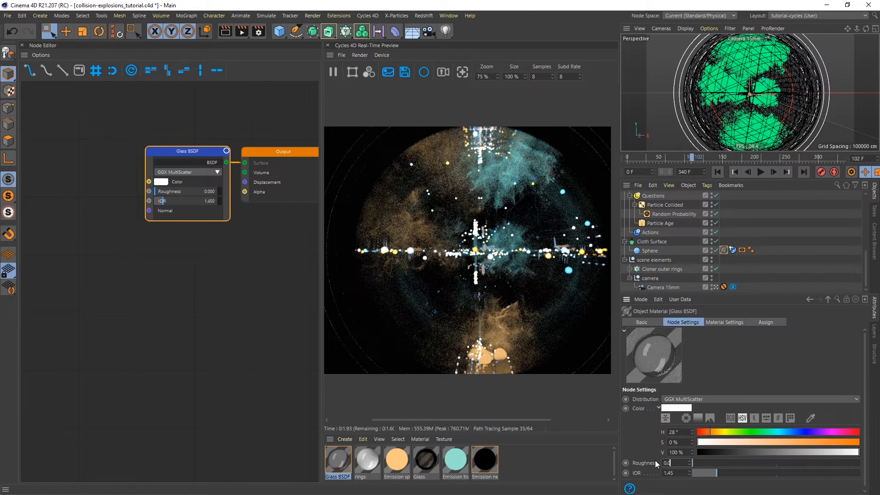
pyautogui.write('2')
pyautogui.press('Return')
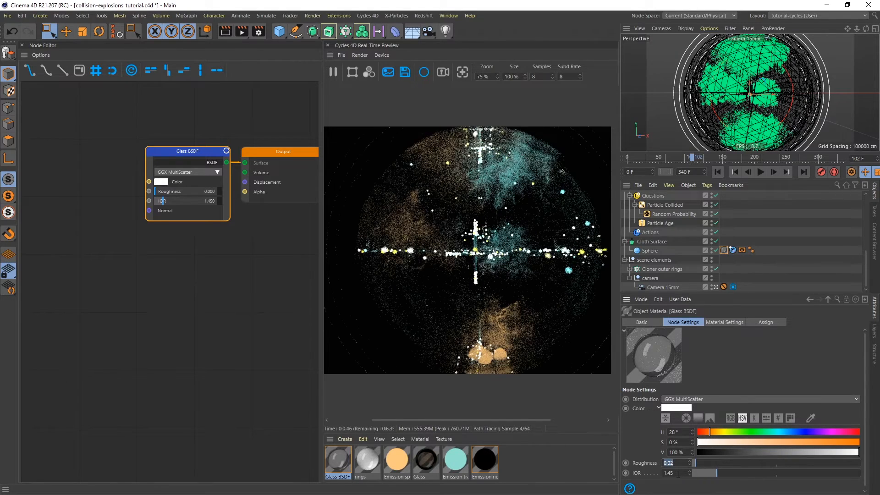
# - Set the glass IOR to 3 and tint its color slightly with 11% saturation
pyautogui.press('Tab')
pyautogui.write('3')
pyautogui.press('Return')
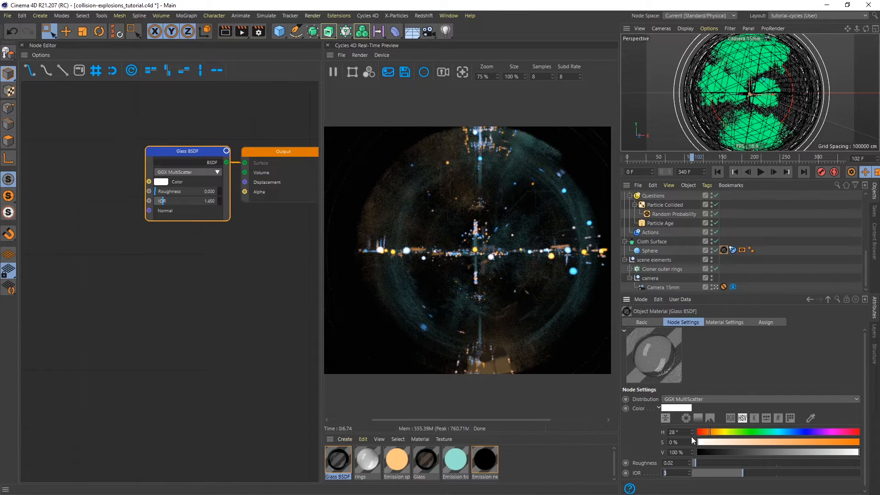
pyautogui.click(705, 442)
pyautogui.moveTo(707, 443); pyautogui.dragTo(716, 444)
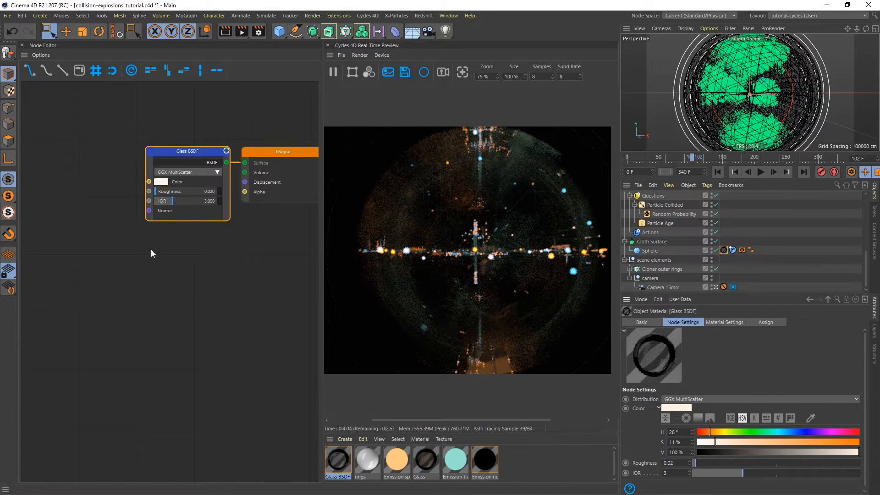
# - Duplicate the Glass BSDF node and connect the upper node's BSDF output to the Output node's Surface input
pyautogui.moveTo(194, 153); pyautogui.dragTo(174, 150)
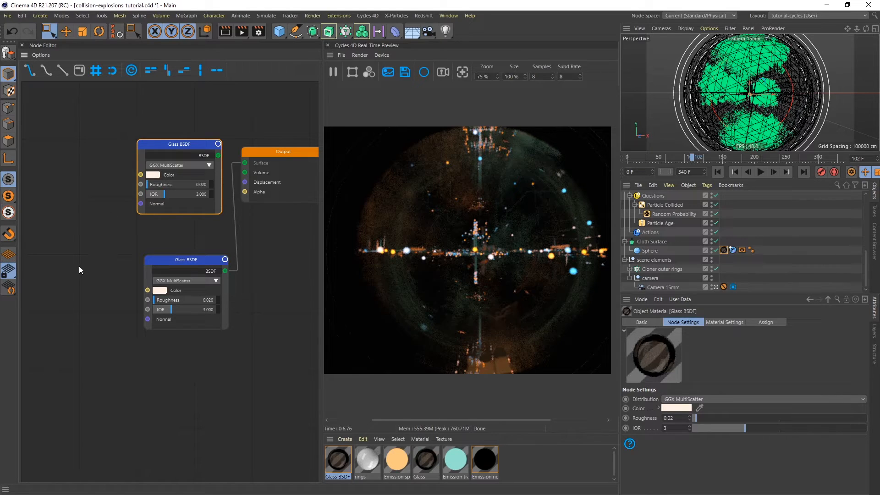
pyautogui.moveTo(218, 155); pyautogui.dragTo(243, 161)
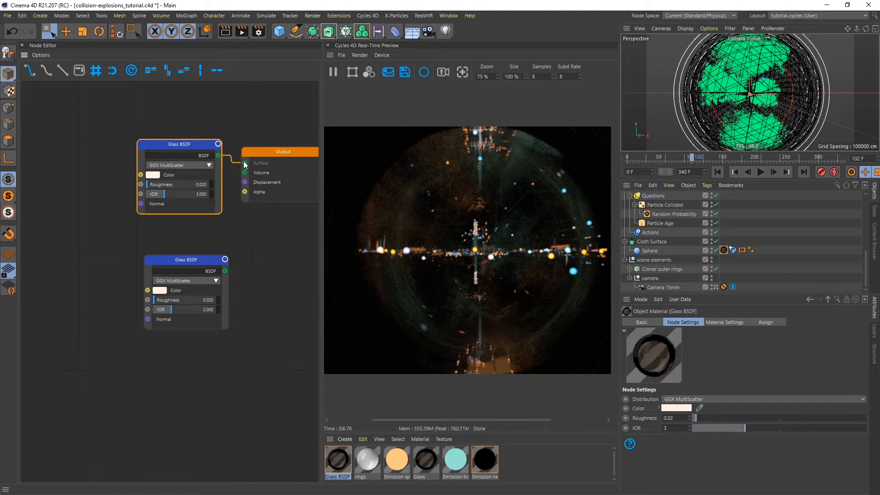
# - Add a Noise Texture node beside the lower Glass BSDF, preview its Color output, and set its Scale to 2
pyautogui.rightClick(55, 285)
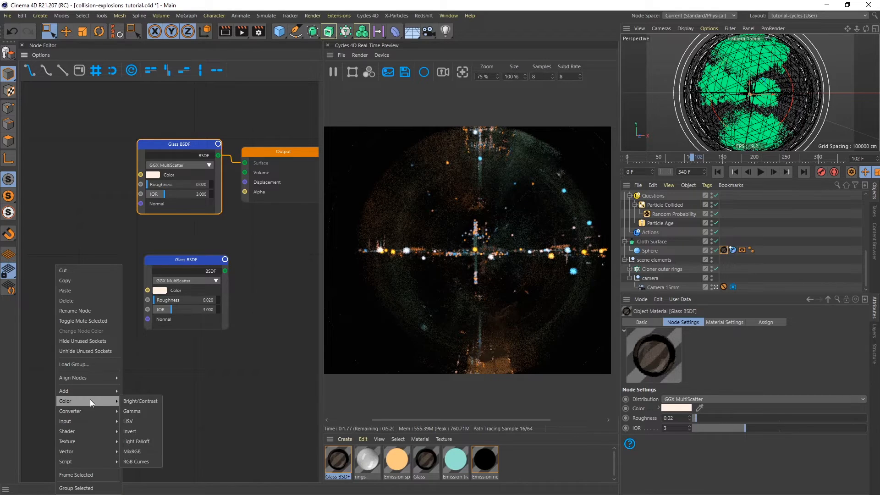
pyautogui.moveTo(89, 442)
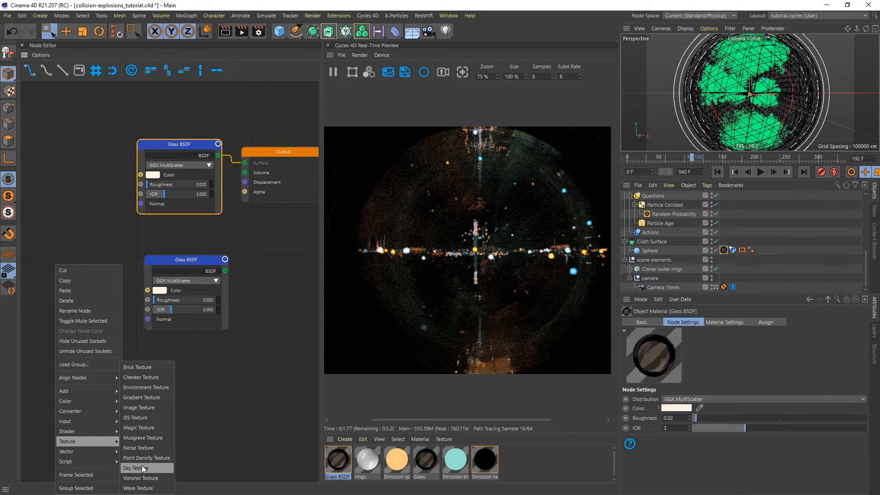
pyautogui.click(142, 447)
pyautogui.moveTo(97, 290); pyautogui.dragTo(71, 274)
pyautogui.click(96, 282)
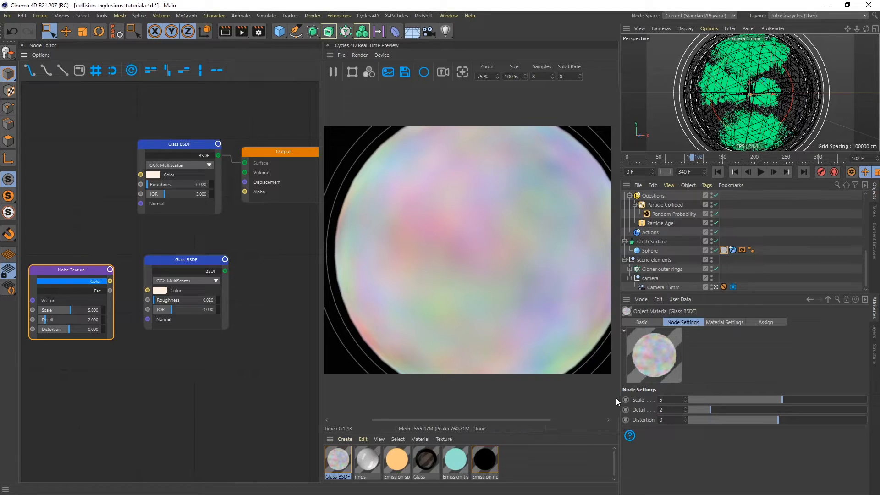
pyautogui.write('2')
pyautogui.press('Return')
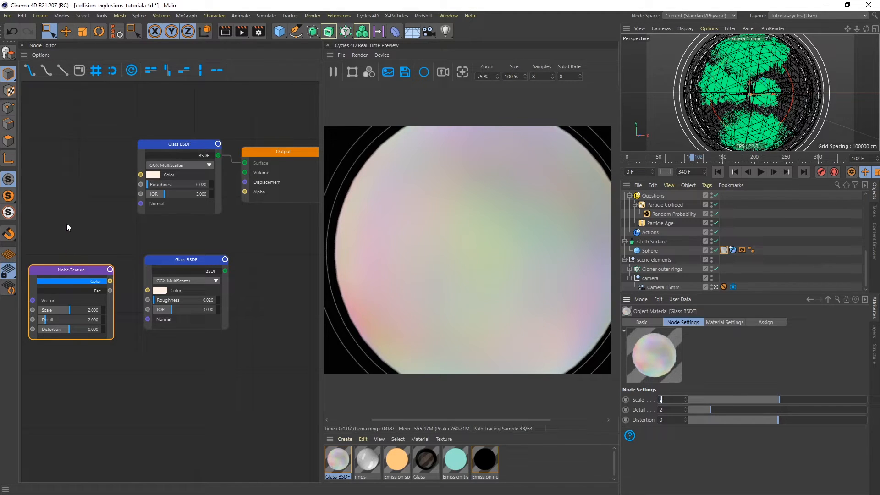
# - Add a Color Ramp fed by the Noise Texture's Color through Fac, and connect its Color to the upper Glass BSDF's Color
pyautogui.rightClick(114, 280)
pyautogui.moveTo(98, 334)
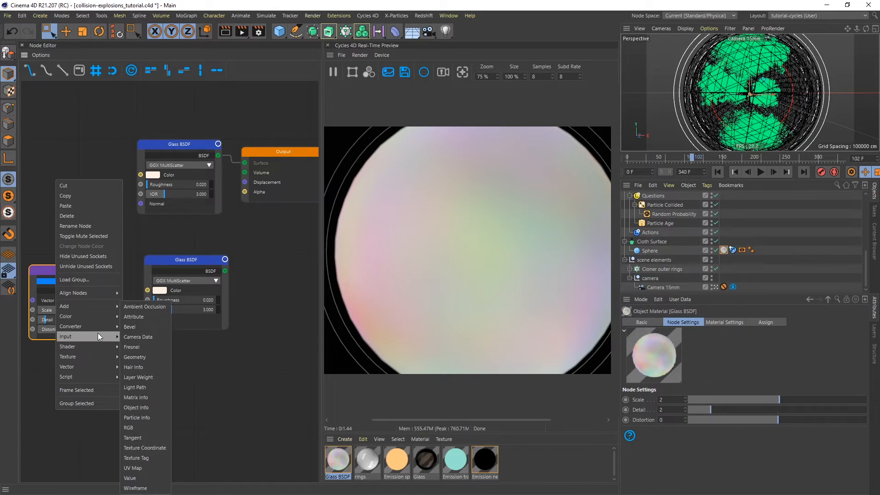
pyautogui.click(144, 337)
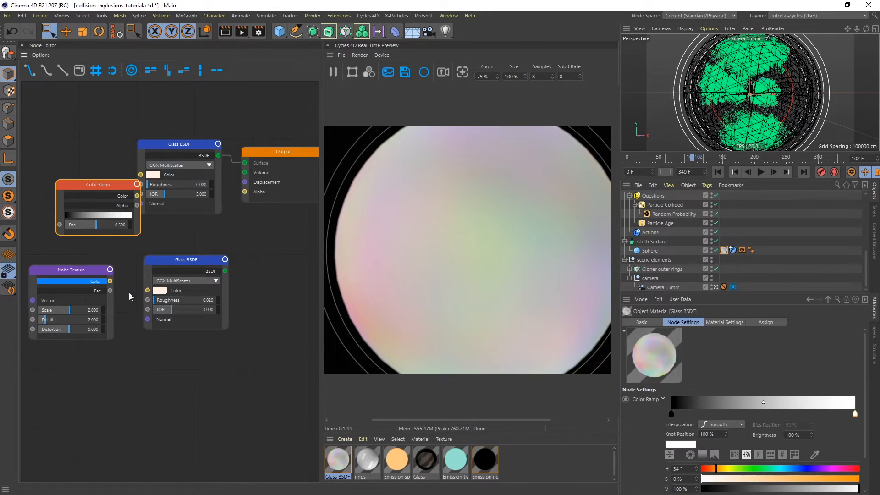
pyautogui.moveTo(93, 189); pyautogui.dragTo(78, 181)
pyautogui.moveTo(109, 280); pyautogui.dragTo(45, 216)
pyautogui.moveTo(123, 188); pyautogui.dragTo(138, 175)
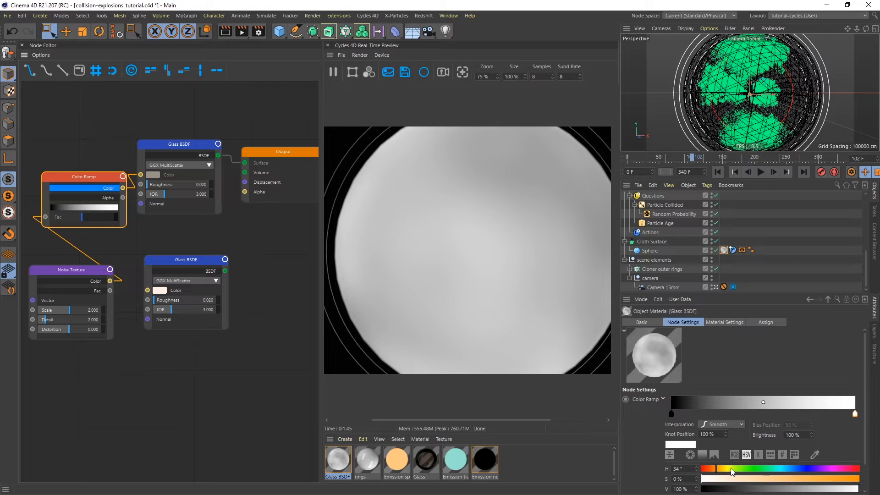
# - Make both end knots of the color ramp orange, with 92% saturation on the last and 81% on the first
pyautogui.moveTo(832, 479); pyautogui.dragTo(840, 479)
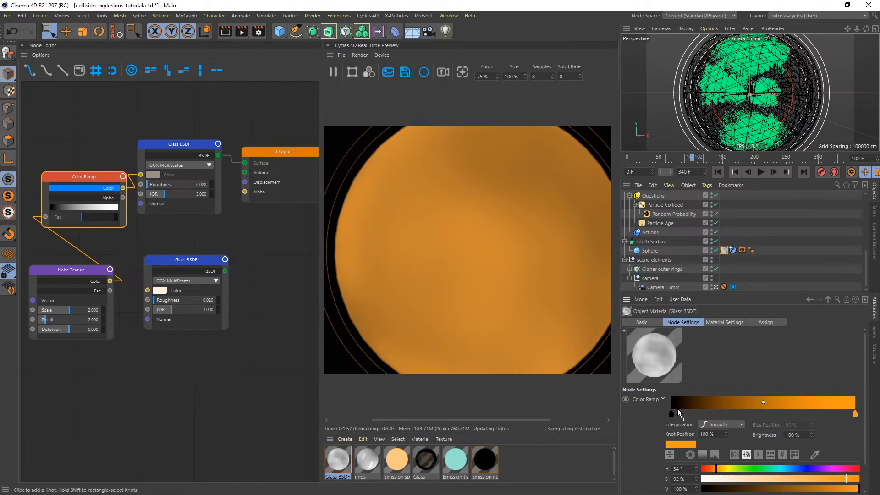
pyautogui.click(671, 412)
pyautogui.moveTo(769, 489); pyautogui.dragTo(829, 479)
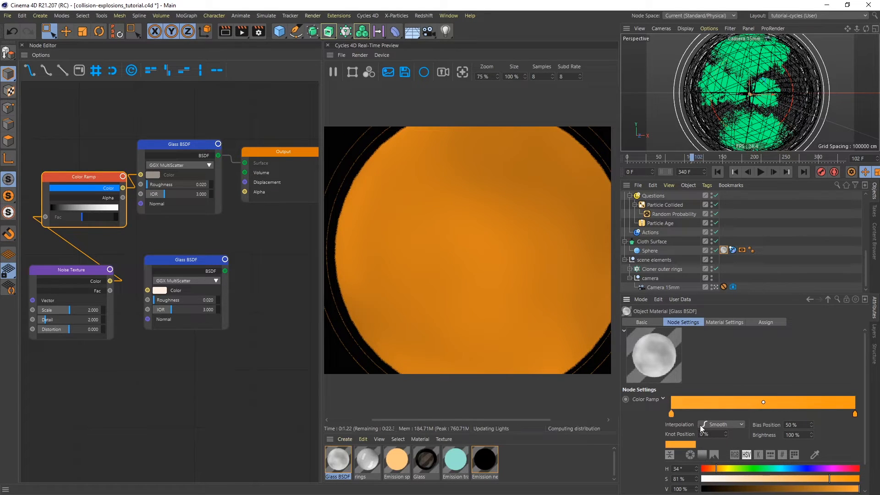
# - Duplicate the ramp's first knot to about 19% and turn the copy blue with a hue of 195°
pyautogui.click(672, 413)
pyautogui.moveTo(685, 415); pyautogui.dragTo(706, 414)
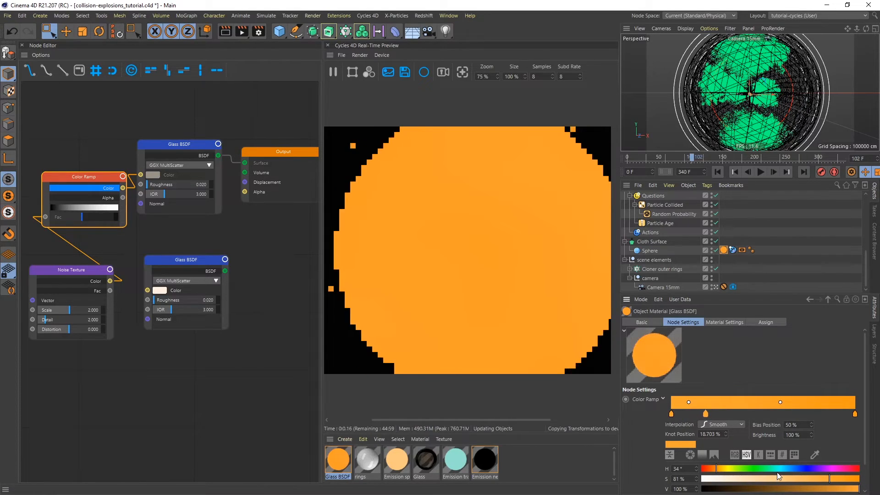
pyautogui.click(786, 469)
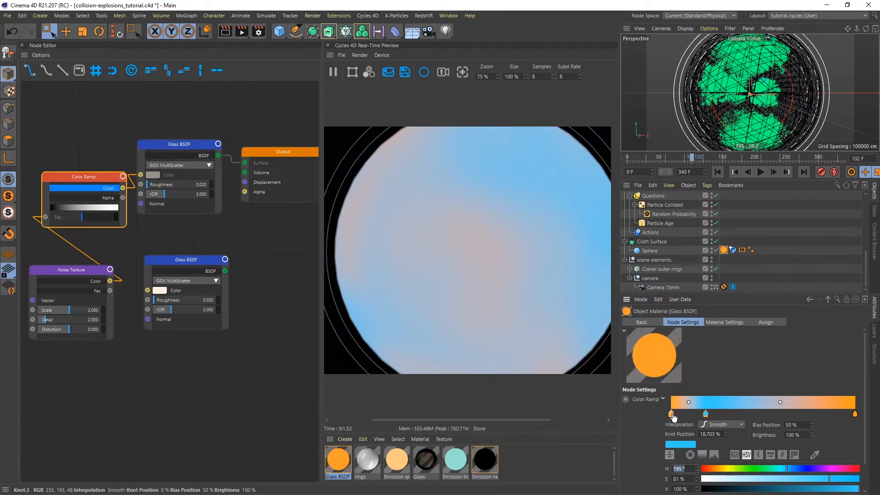
# - Add an orange knot at about 38% on the ramp with a hue of 29° and 74% saturation
pyautogui.click(732, 414)
pyautogui.moveTo(739, 414); pyautogui.dragTo(747, 415)
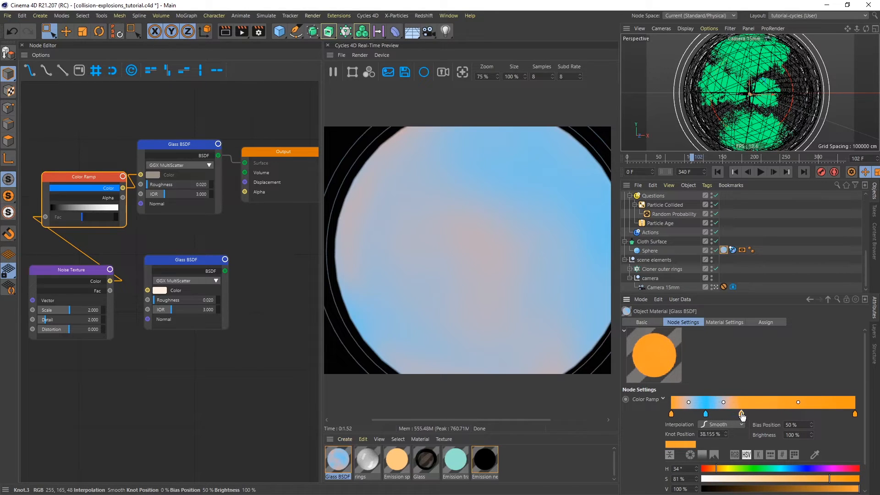
pyautogui.click(714, 468)
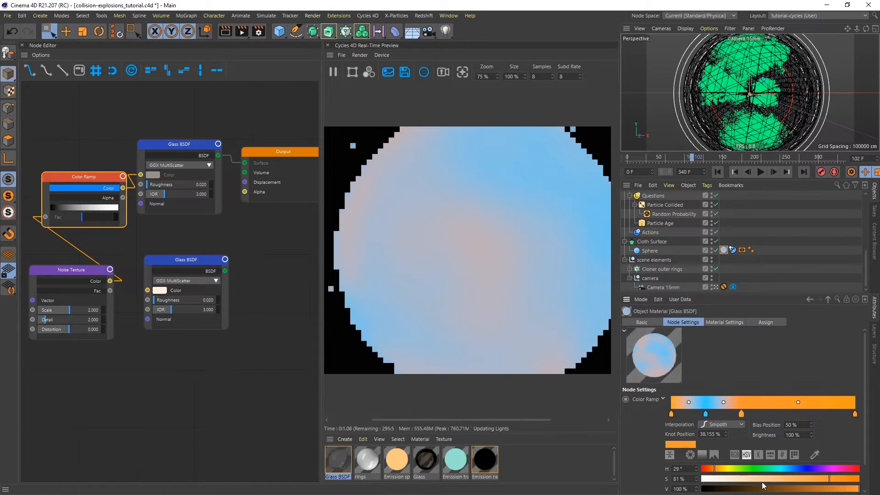
pyautogui.moveTo(833, 479); pyautogui.dragTo(818, 479)
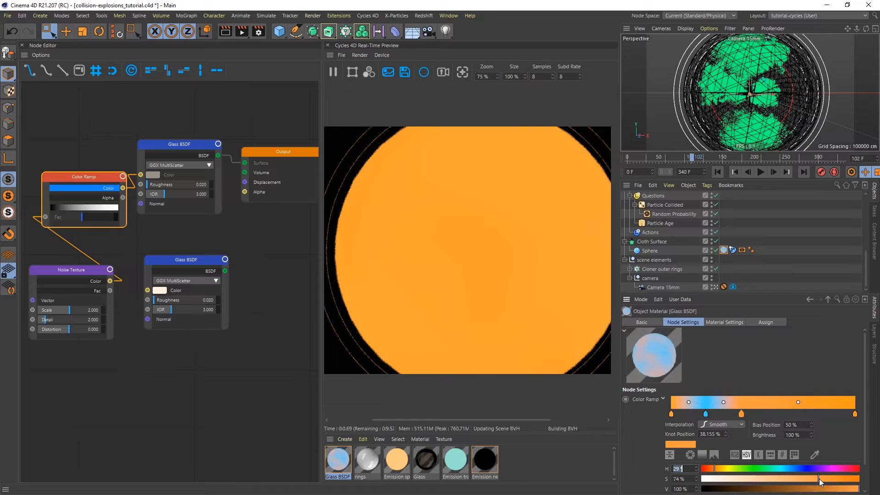
# - Duplicate the 38% orange knot to about 59% and set the copy to hue 19° with 86% saturation
pyautogui.keyDown('ctrl'); pyautogui.moveTo(743, 416); pyautogui.dragTo(779, 416); pyautogui.keyUp('ctrl')
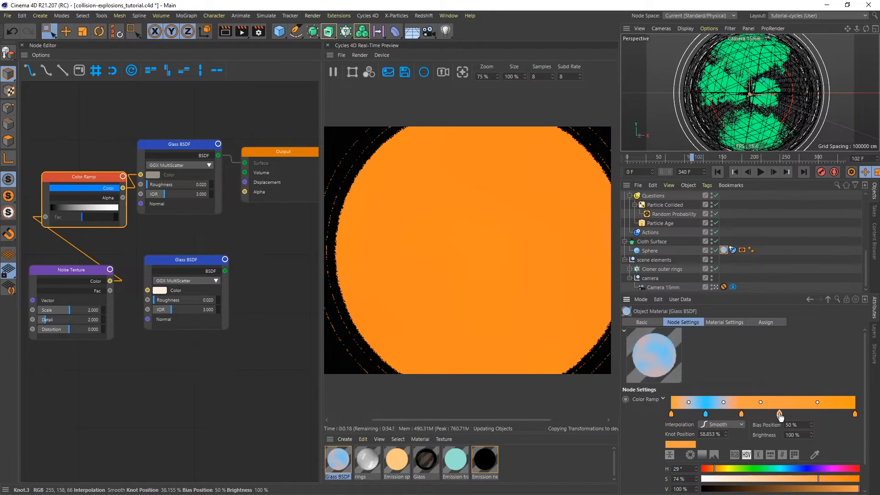
pyautogui.click(710, 469)
pyautogui.click(837, 478)
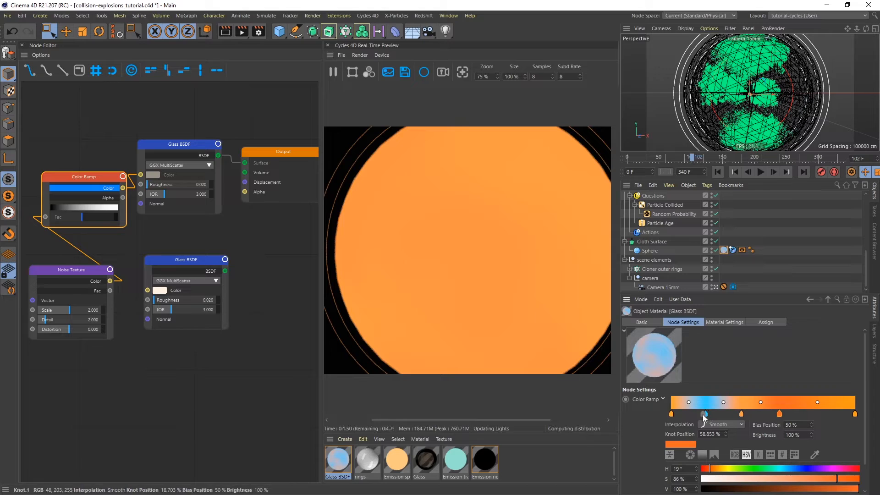
# - Duplicate the blue knot to about 74% on the ramp and set the copy to hue 189° with 93% saturation
pyautogui.keyDown('ctrl'); pyautogui.moveTo(708, 416); pyautogui.dragTo(807, 416); pyautogui.keyUp('ctrl')
pyautogui.click(849, 479)
pyautogui.moveTo(790, 466); pyautogui.dragTo(783, 465)
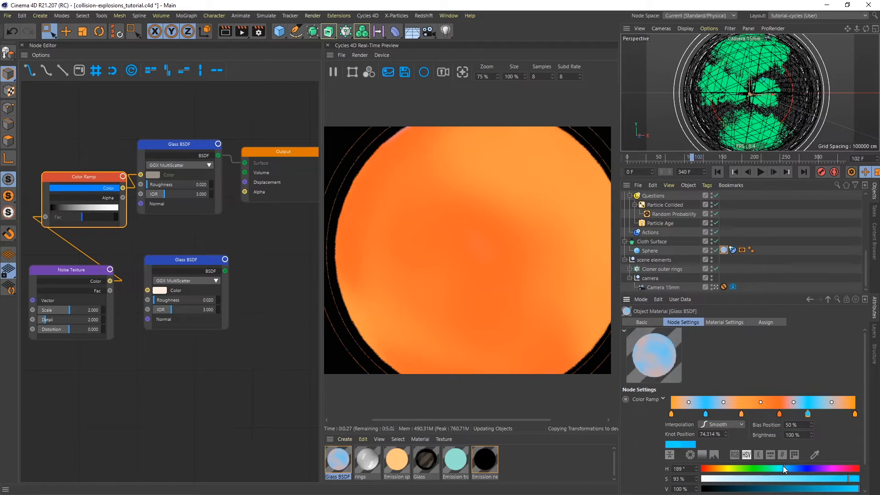
# - Move the two middle orange knots to about 32% and 47%, and lower the 47% knot's saturation to 59%
pyautogui.moveTo(779, 417); pyautogui.dragTo(730, 415)
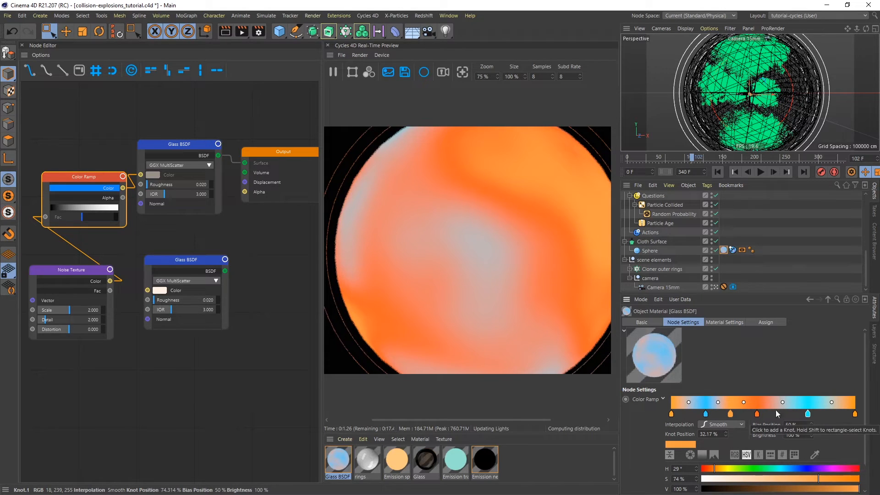
pyautogui.click(757, 413)
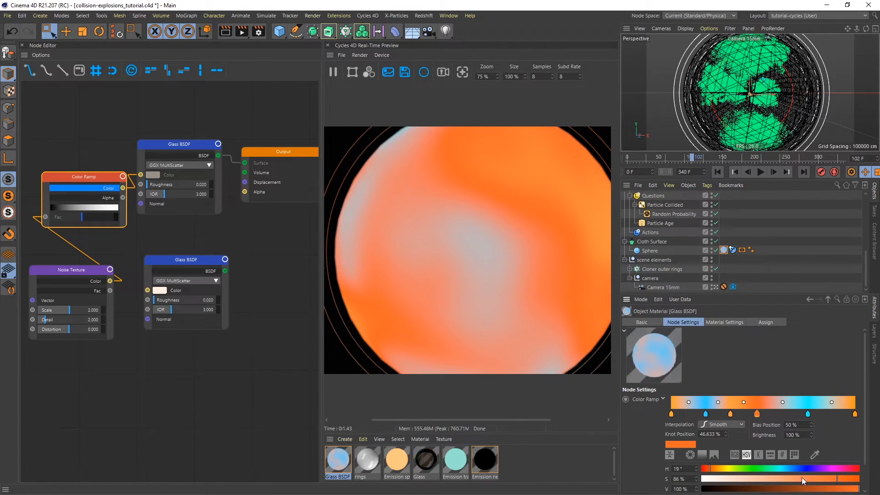
pyautogui.moveTo(801, 477); pyautogui.dragTo(794, 477)
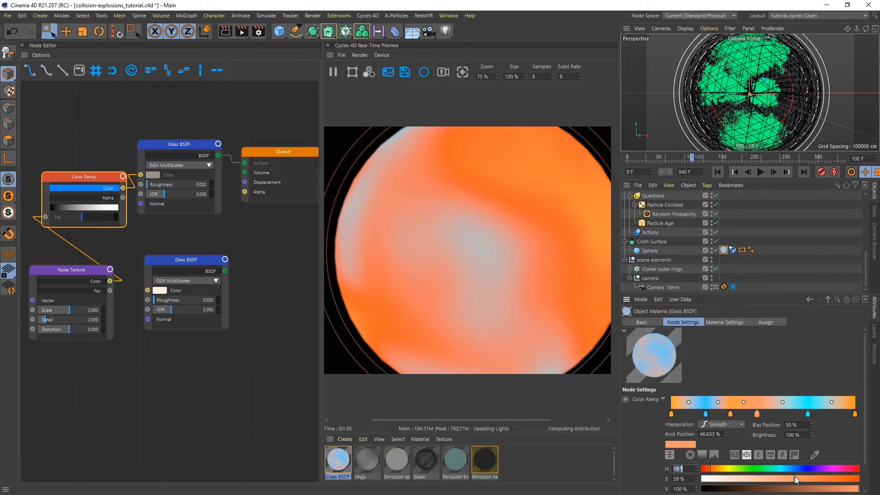
# - Set the ramp's last knot to a hue of 41° and turn off the Color Ramp's Color output preview
pyautogui.click(855, 415)
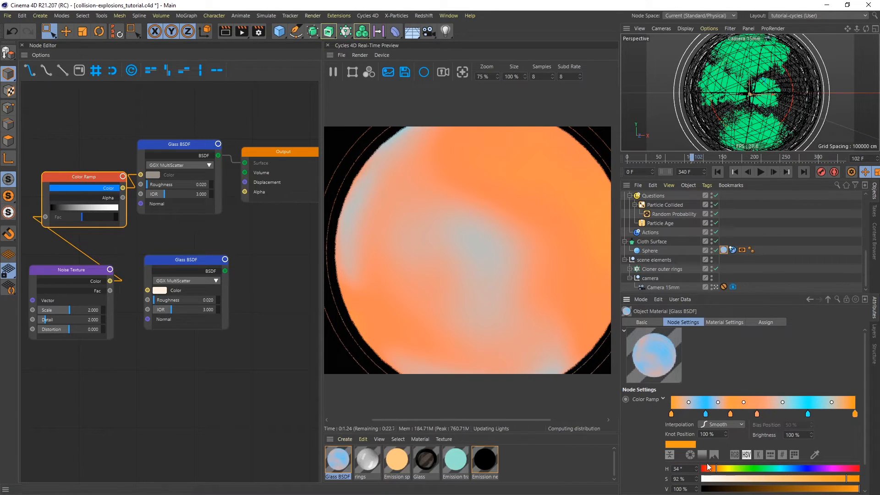
pyautogui.moveTo(717, 467); pyautogui.dragTo(719, 468)
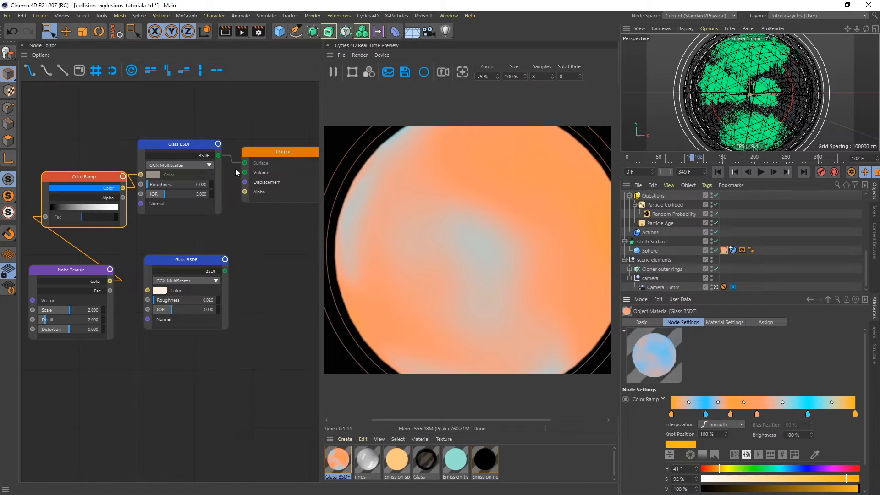
pyautogui.click(107, 190)
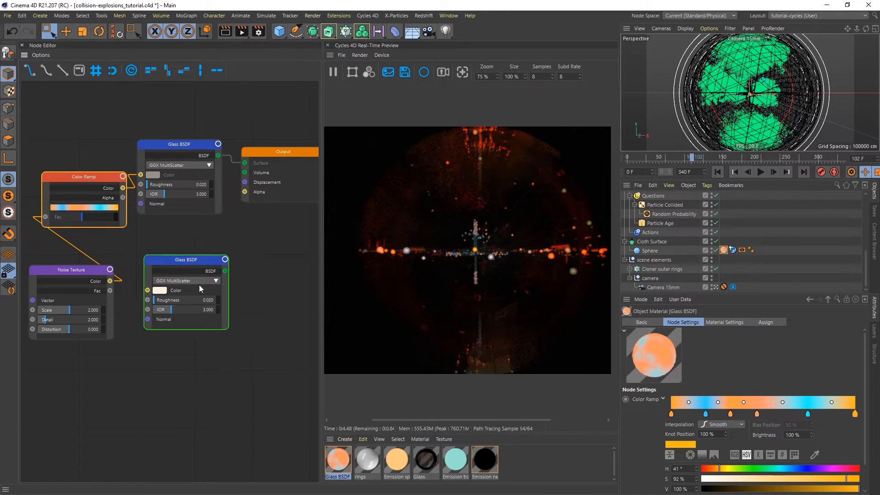
# - Rearrange the Output and lower Glass BSDF nodes to make room, and add a Mix Shader node below them
pyautogui.moveTo(269, 150); pyautogui.dragTo(310, 250)
pyautogui.moveTo(204, 262); pyautogui.dragTo(187, 249)
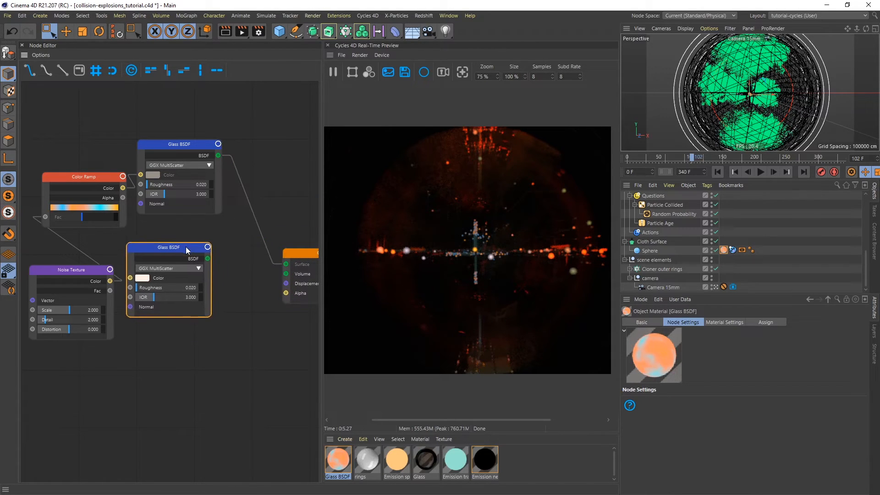
pyautogui.rightClick(137, 377)
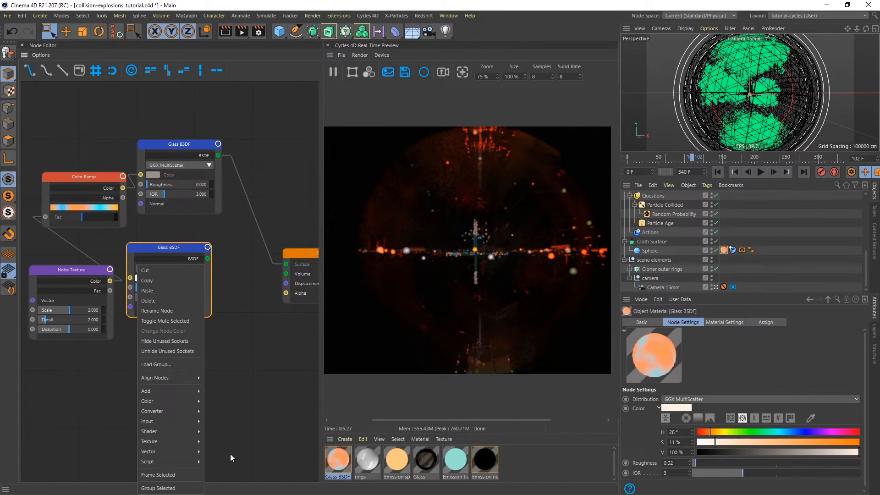
pyautogui.moveTo(183, 433)
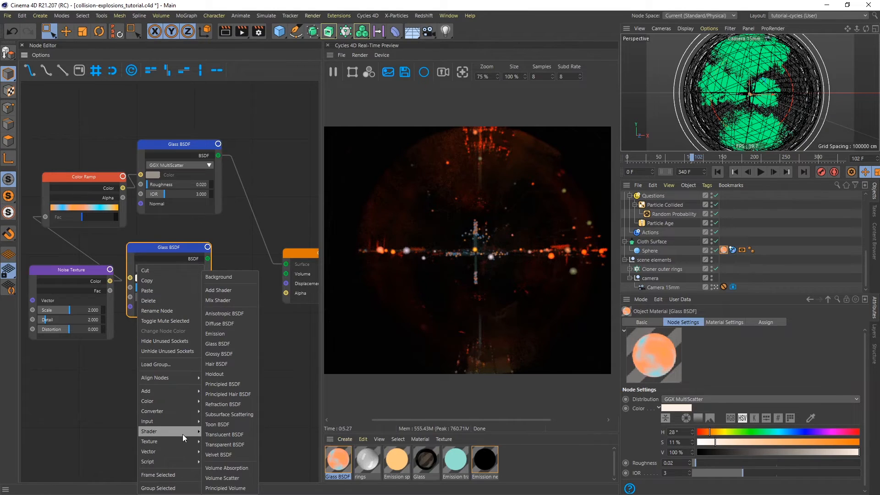
pyautogui.click(236, 301)
pyautogui.moveTo(174, 384); pyautogui.dragTo(256, 341)
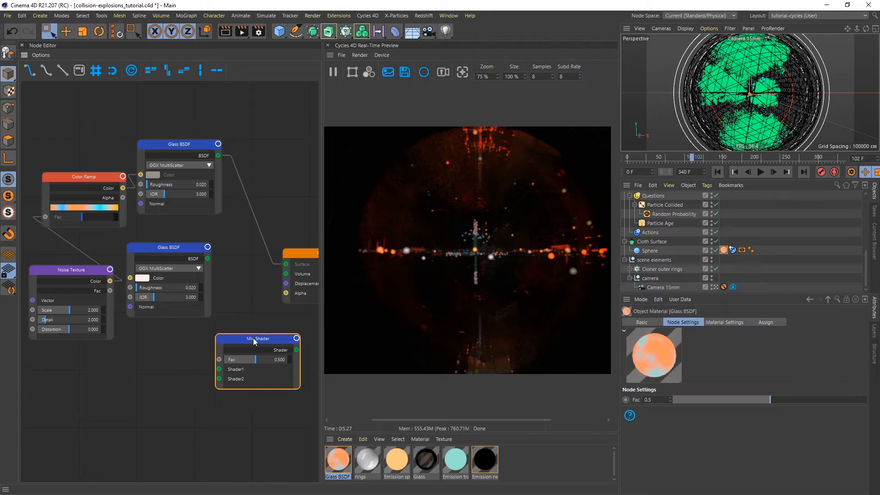
# - Connect the upper Glass BSDF to the Mix Shader's Shader1, the lower to Shader2, and the Mix Shader to the Output's Surface
pyautogui.moveTo(208, 260); pyautogui.dragTo(222, 379)
pyautogui.moveTo(219, 155); pyautogui.dragTo(224, 373)
pyautogui.moveTo(299, 350); pyautogui.dragTo(287, 264)
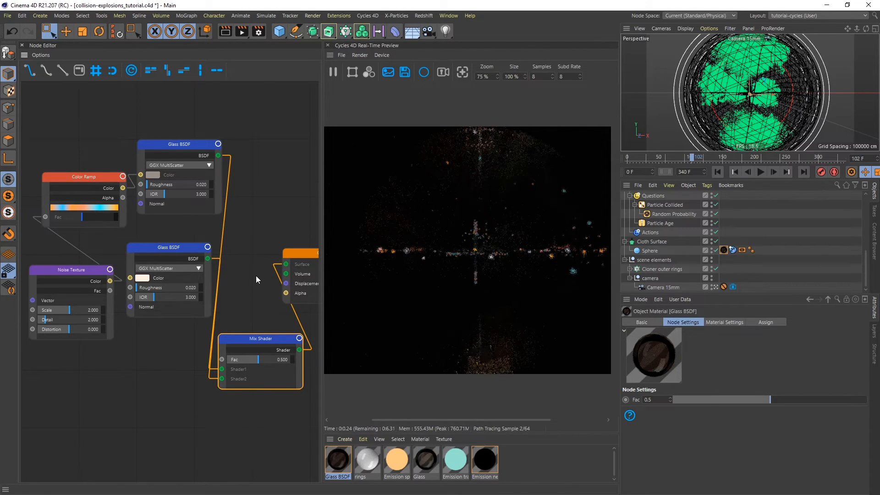
pyautogui.moveTo(288, 253); pyautogui.dragTo(257, 227)
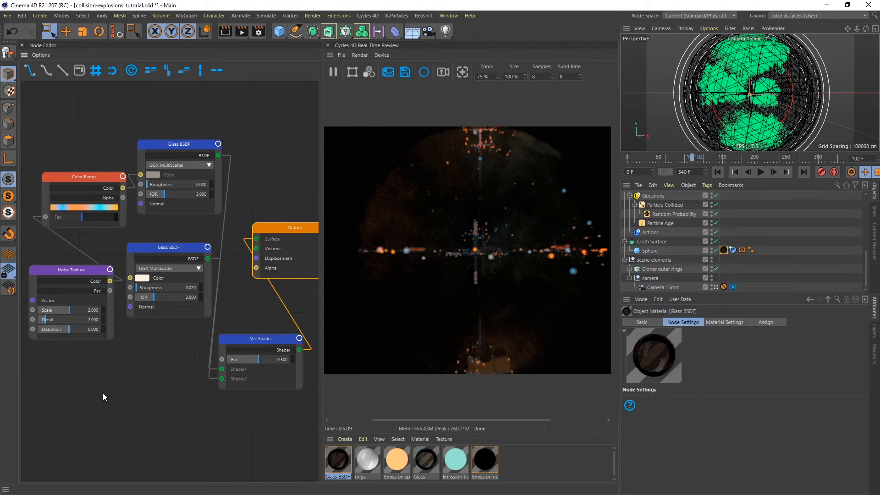
# - Add a Layer Weight node and place it below the Noise Texture node
pyautogui.rightClick(70, 388)
pyautogui.moveTo(111, 419)
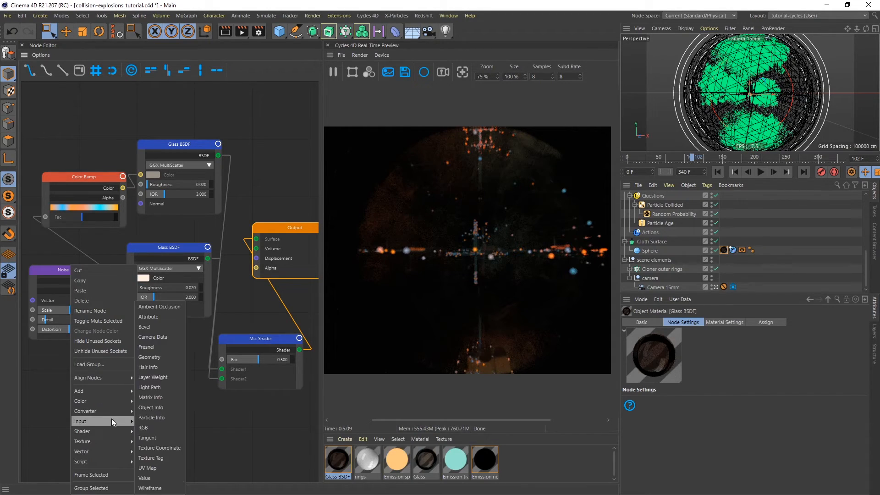
pyautogui.click(166, 376)
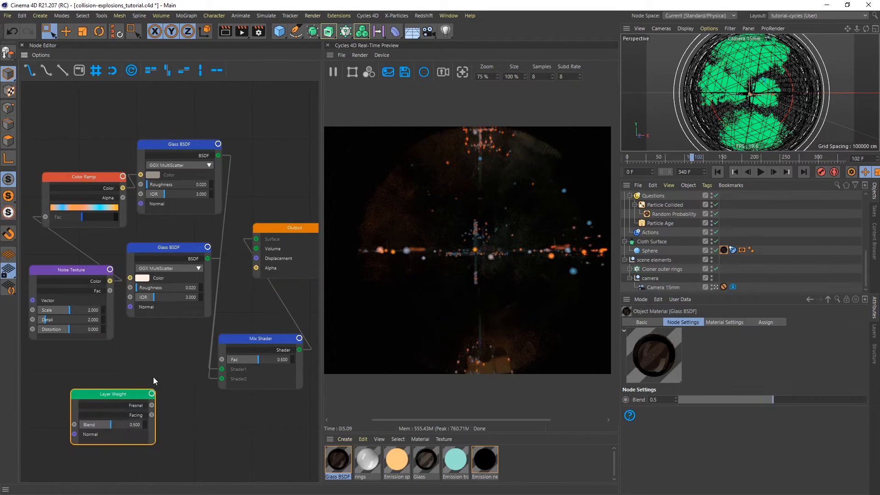
pyautogui.moveTo(123, 397); pyautogui.dragTo(70, 357)
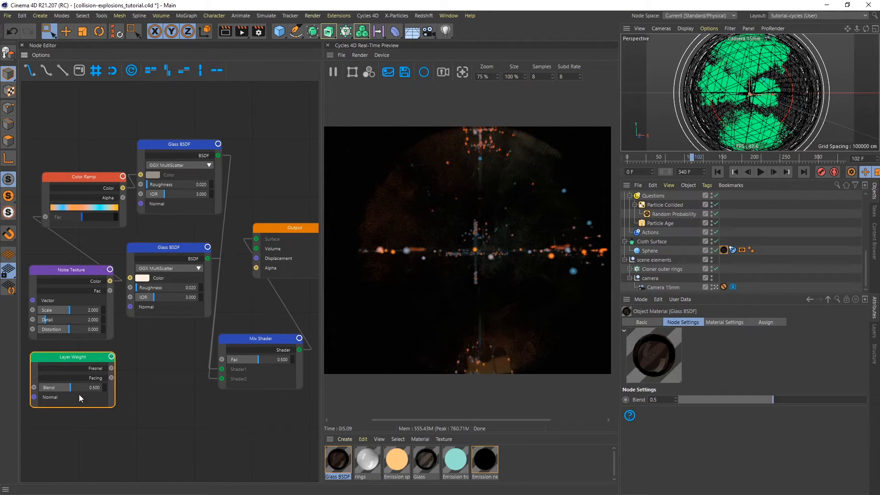
# - Add a second Color Ramp node below the Mix Shader and connect the Layer Weight's Facing output to its Fac input
pyautogui.rightClick(141, 395)
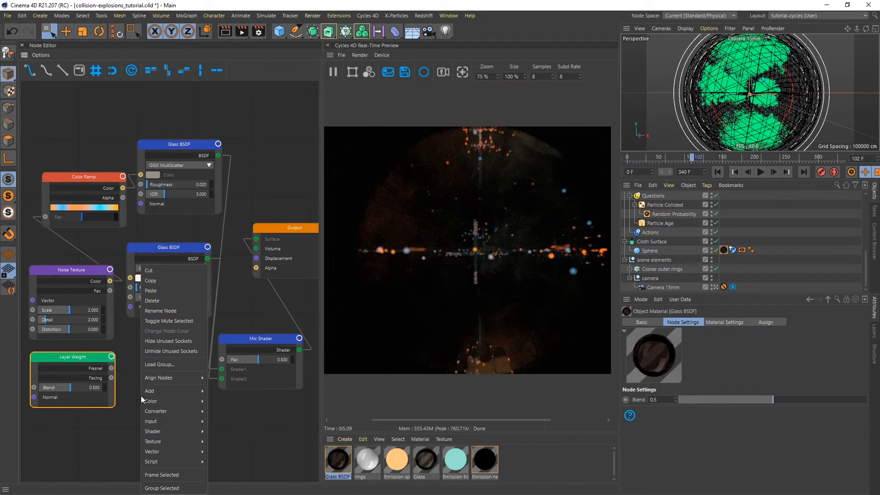
pyautogui.moveTo(177, 411)
pyautogui.click(223, 388)
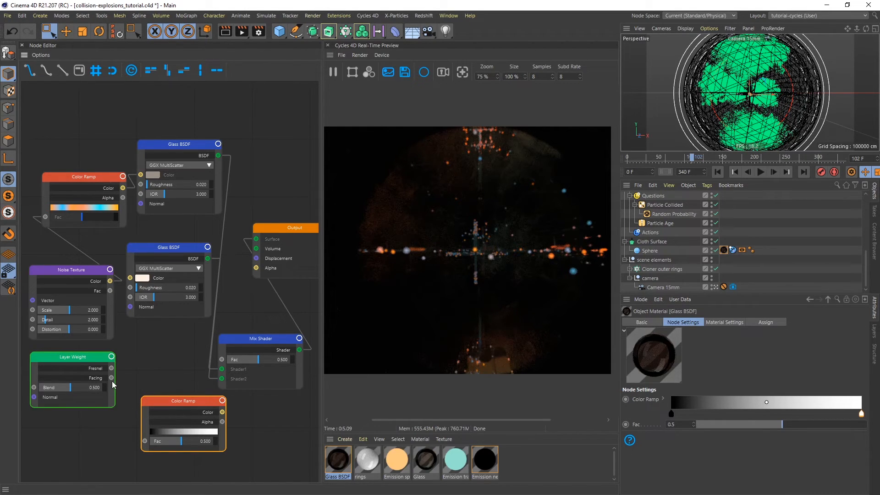
pyautogui.moveTo(112, 378); pyautogui.dragTo(145, 441)
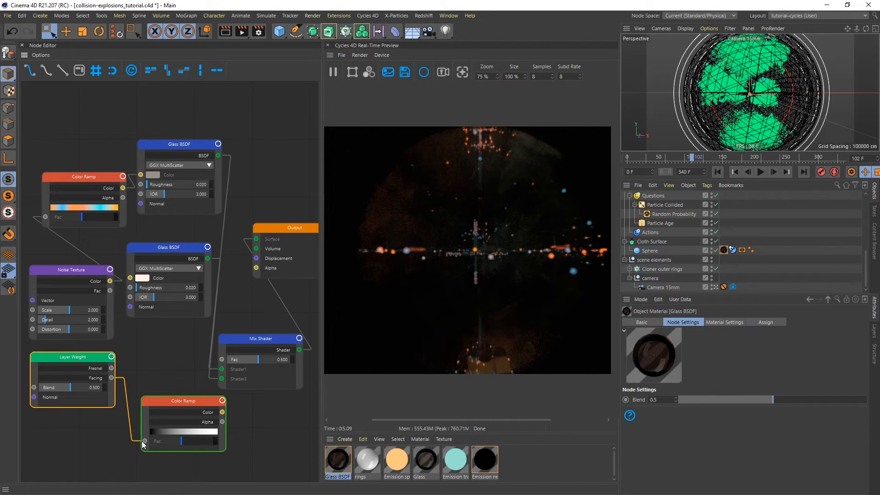
# - Invert the lower Color Ramp's gradient, move its black knot slightly inward, and connect its Color output to the Mix Shader's Fac
pyautogui.click(207, 410)
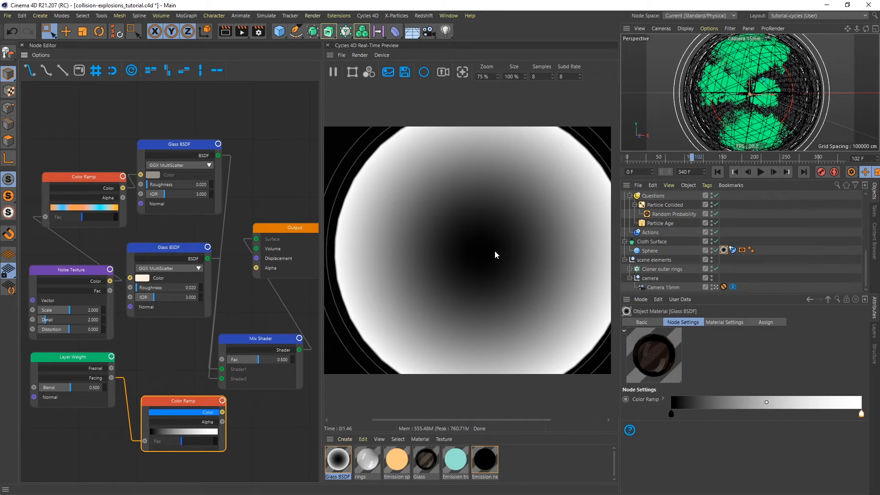
pyautogui.rightClick(727, 413)
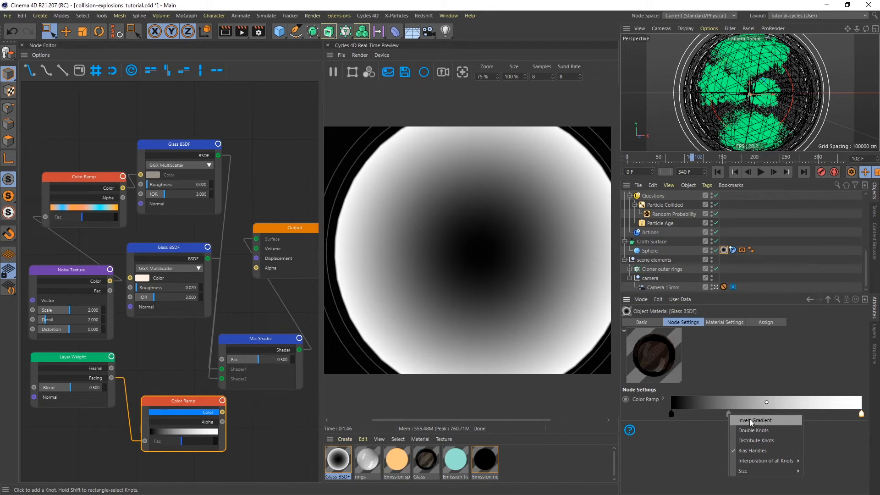
pyautogui.click(750, 420)
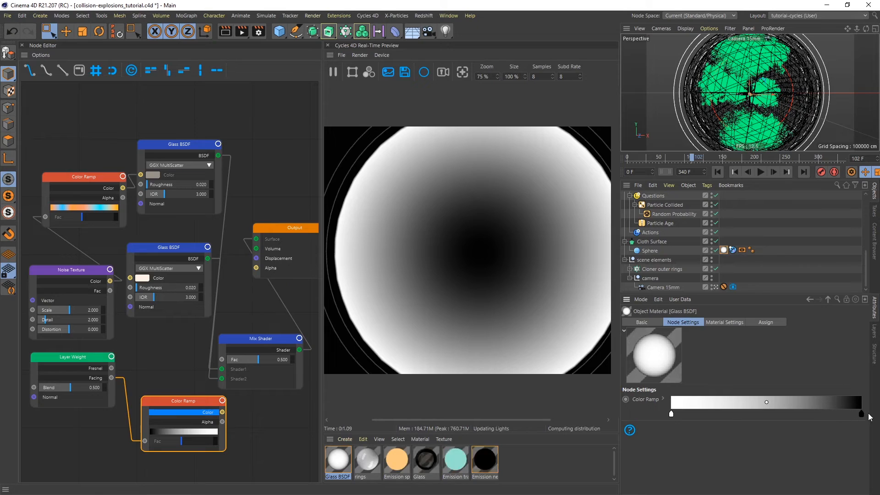
pyautogui.moveTo(860, 413); pyautogui.dragTo(841, 416)
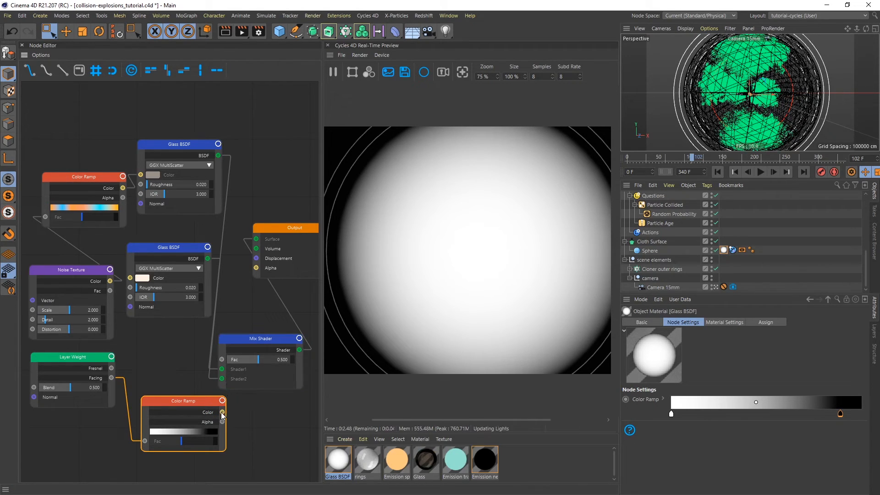
pyautogui.moveTo(221, 412); pyautogui.dragTo(222, 359)
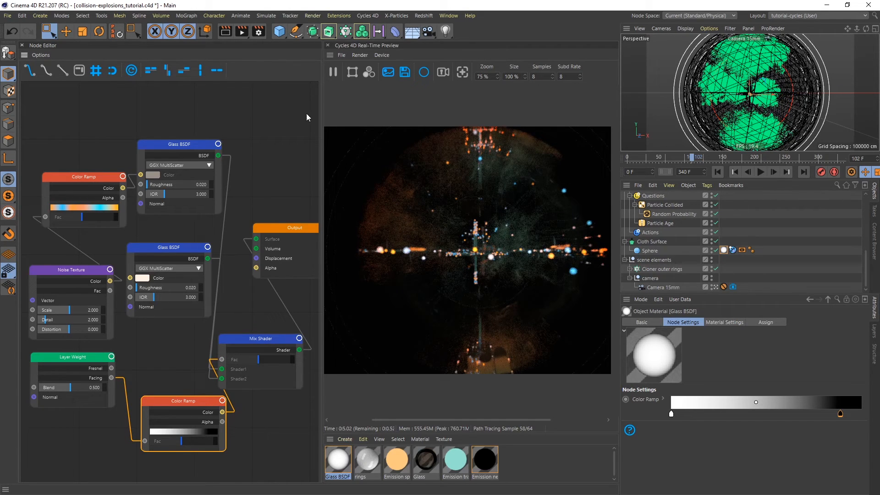
# - Replay the simulation from frame 0 to frame 92 and render that frame in a widened real-time preview
pyautogui.moveTo(323, 109); pyautogui.dragTo(170, 112)
pyautogui.click(184, 74)
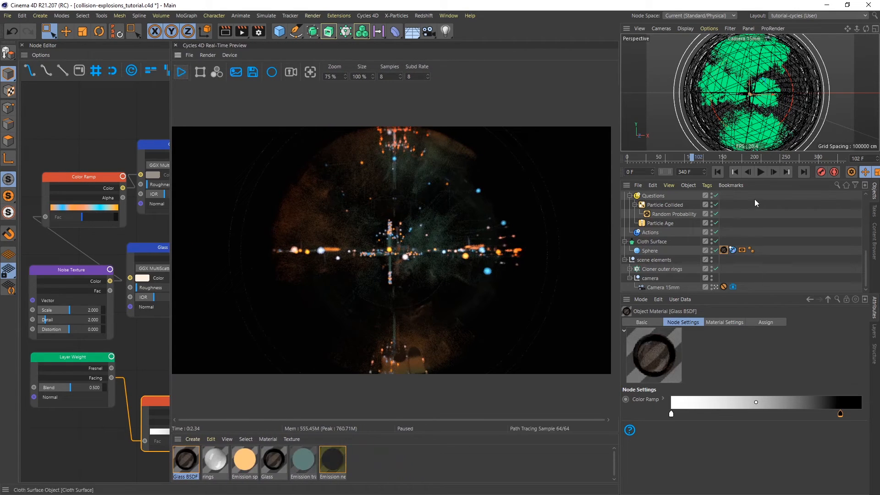
pyautogui.click(718, 172)
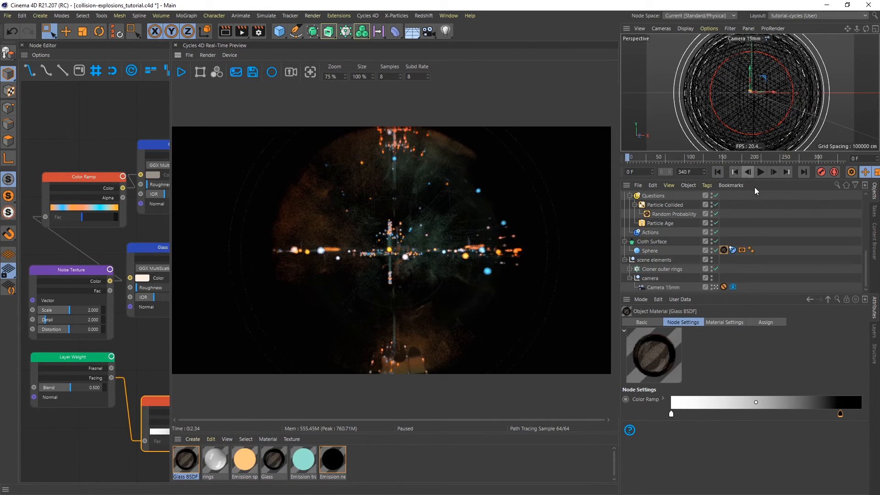
pyautogui.click(760, 172)
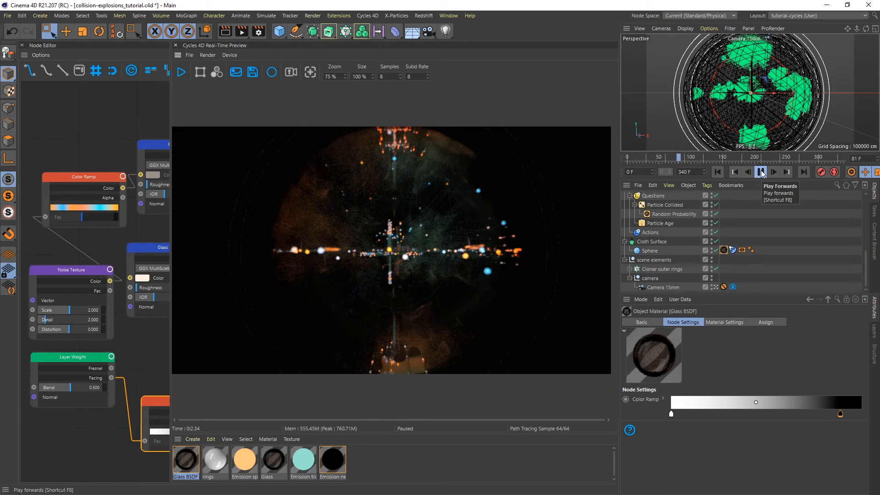
pyautogui.click(761, 172)
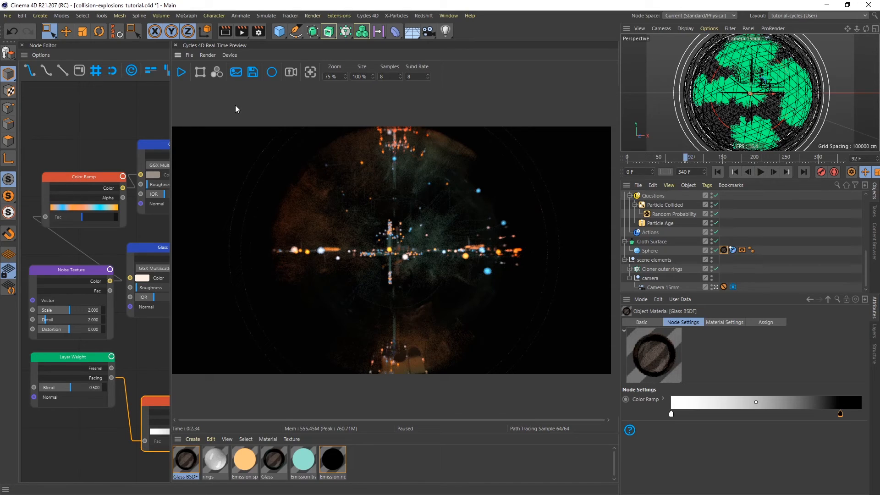
pyautogui.click(182, 75)
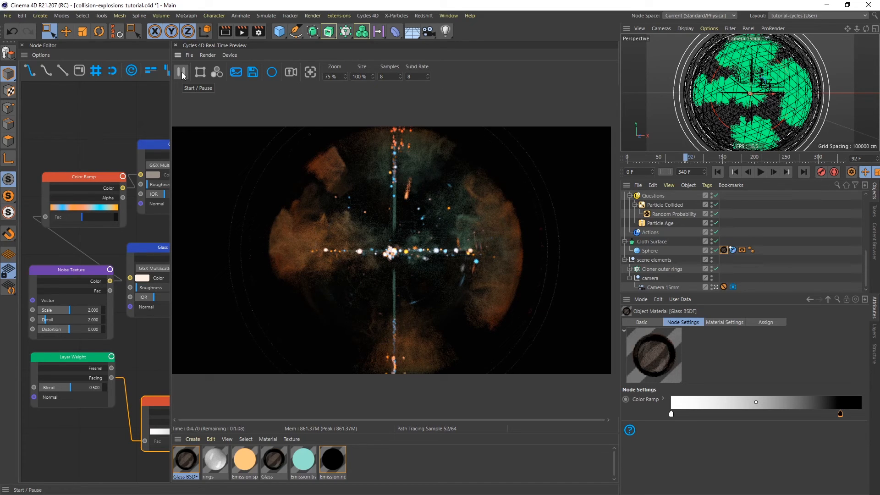
pyautogui.click(182, 74)
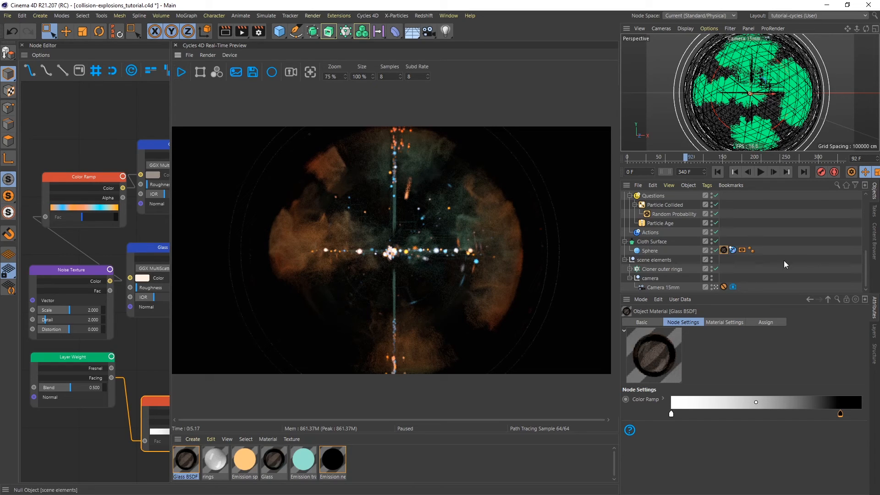
# - Add an xpCache object to the X-Particles system's Other Objects folder
pyautogui.moveTo(865, 268); pyautogui.dragTo(863, 238)
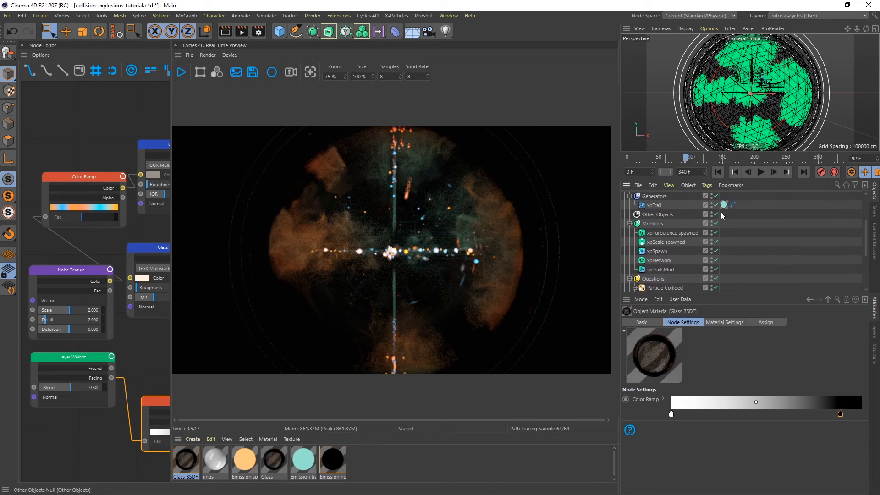
pyautogui.click(655, 213)
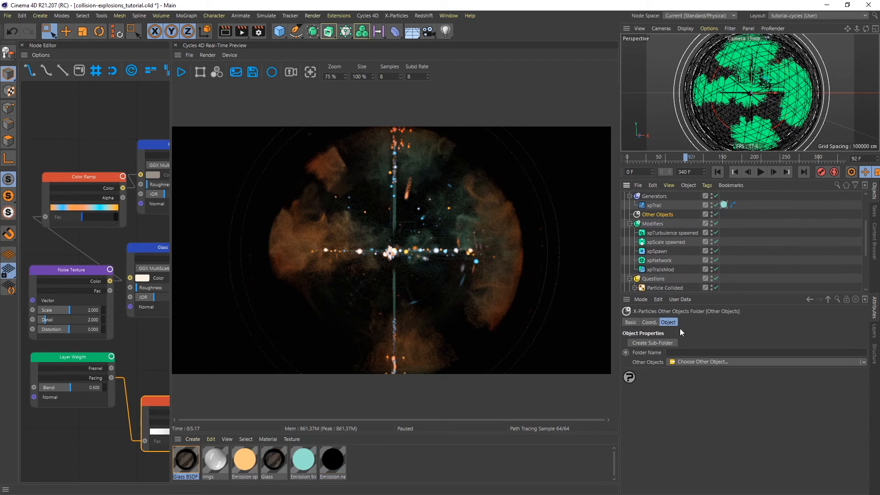
pyautogui.click(691, 362)
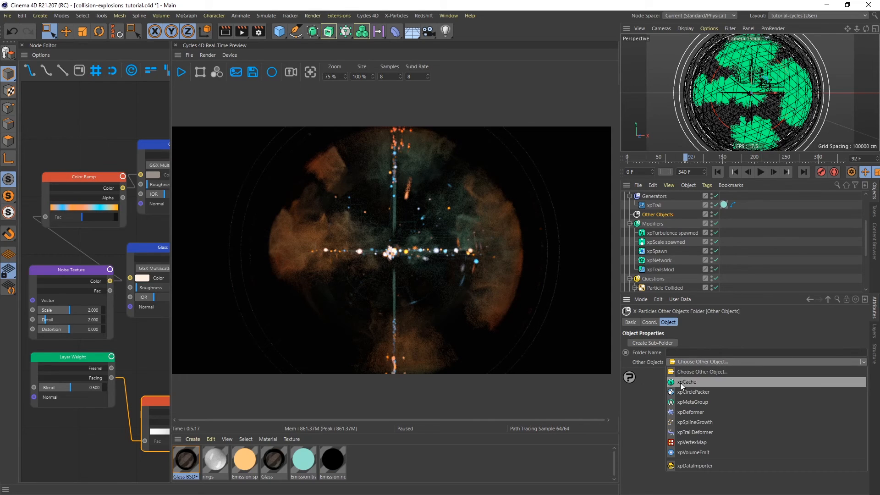
pyautogui.click(680, 383)
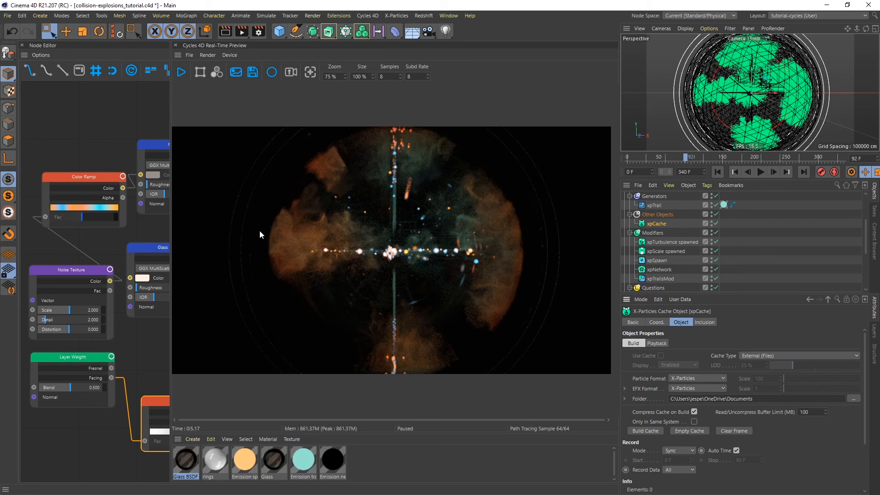
# - Widen the real-time preview further and render the current frame with Samples set to 24
pyautogui.moveTo(171, 110); pyautogui.dragTo(77, 112)
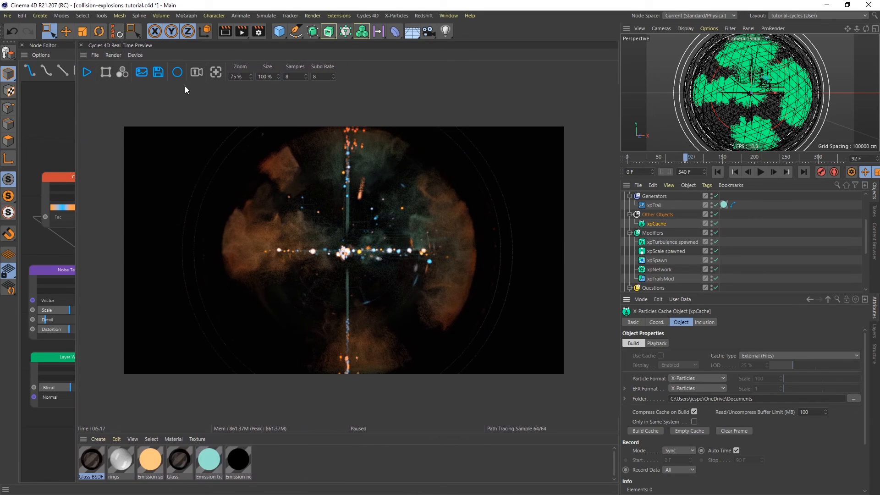
pyautogui.click(292, 77)
pyautogui.write('24')
pyautogui.click(86, 72)
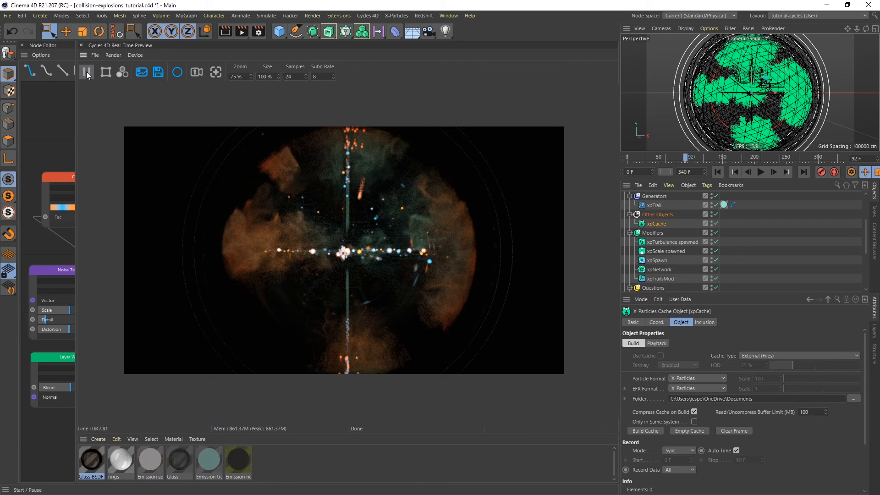